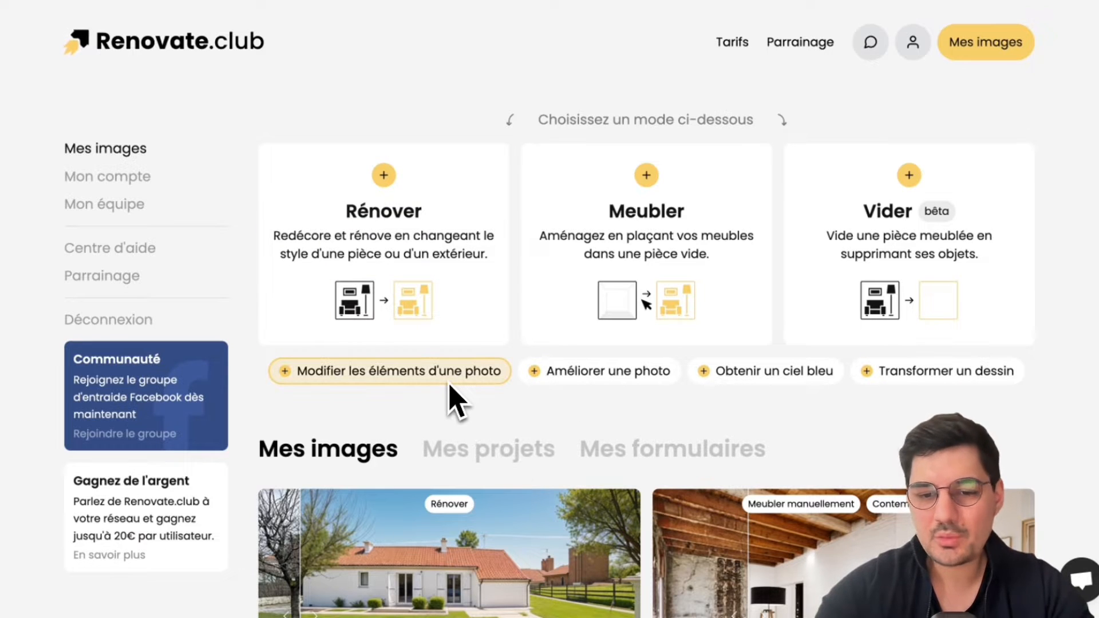
Review the download and sharing options of the renovated house exterior: HD image, before/after image and interactive before/after.
scroll(415, 66, "down", 1)
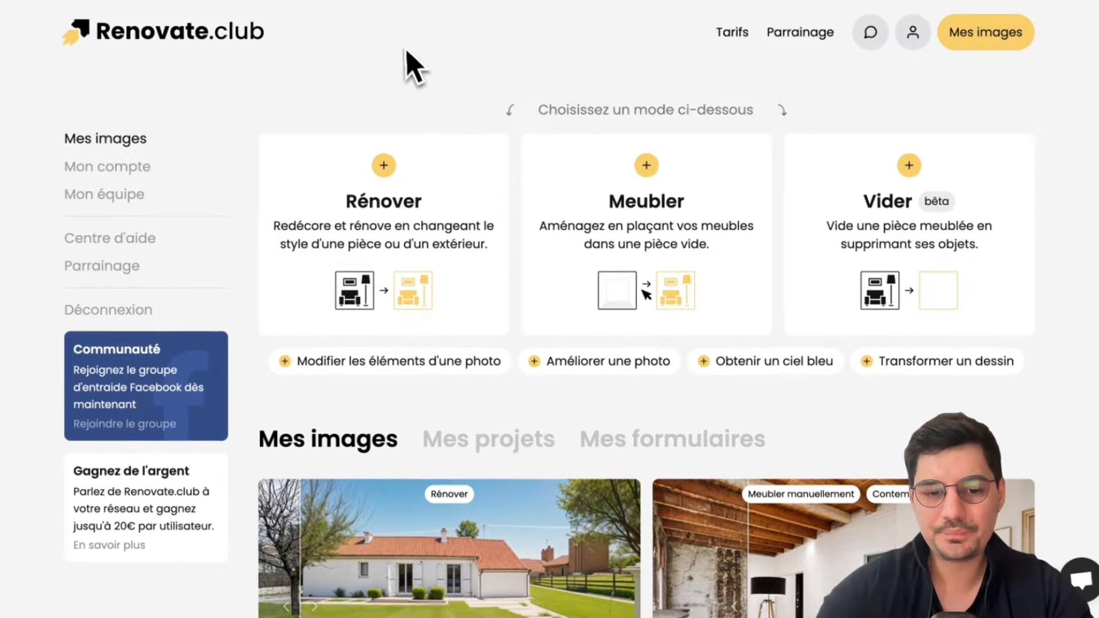
scroll(408, 53, "down", 4)
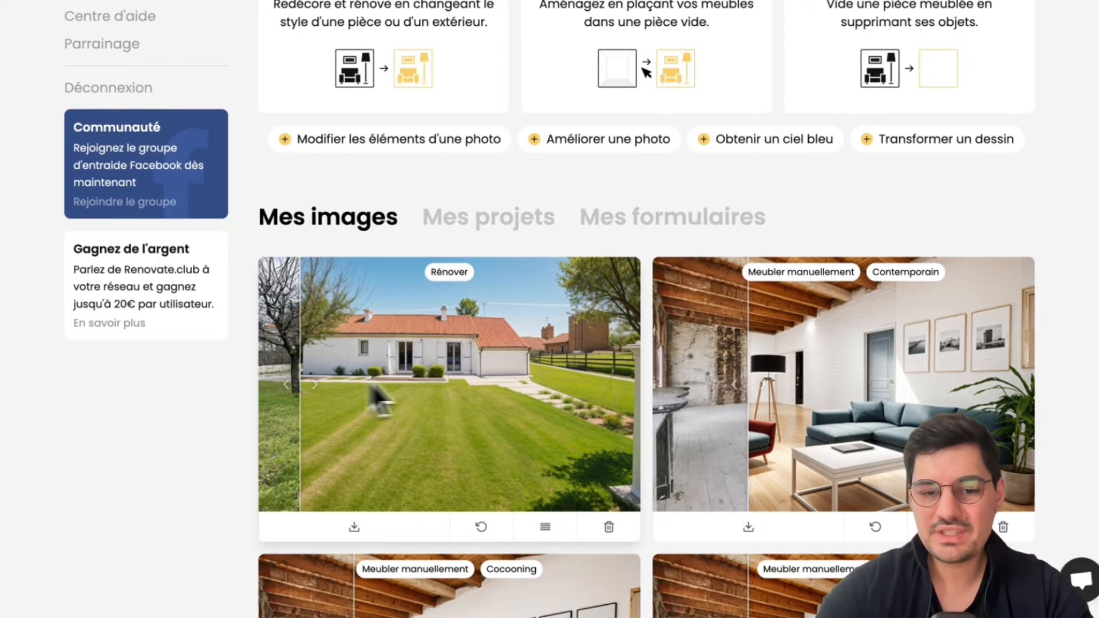
scroll(458, 403, "down", 2)
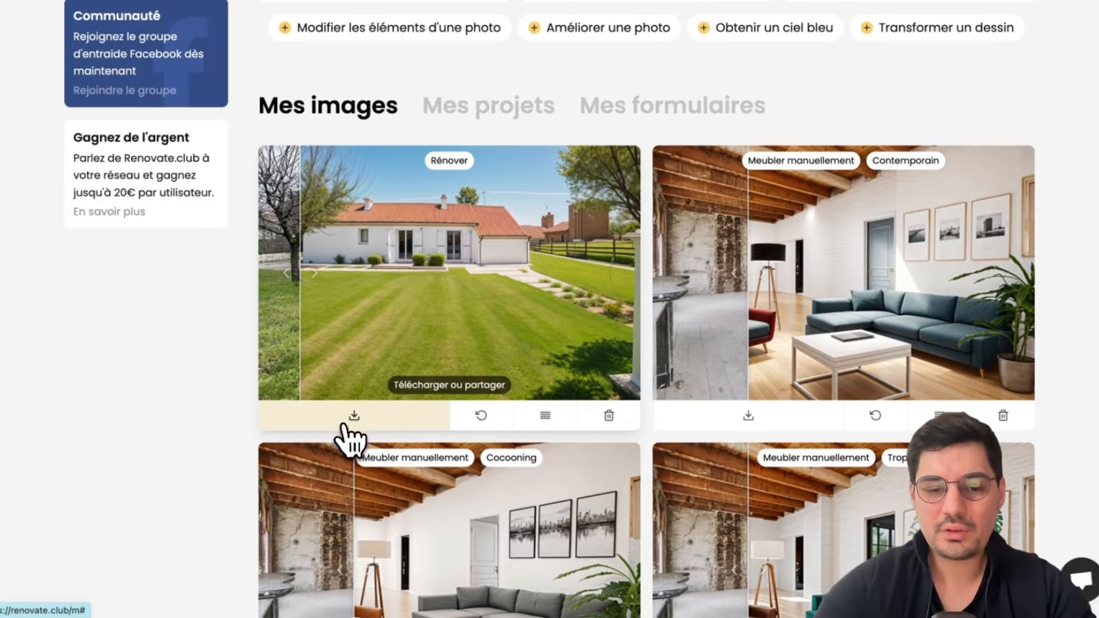
left_click(367, 417)
left_click(544, 163)
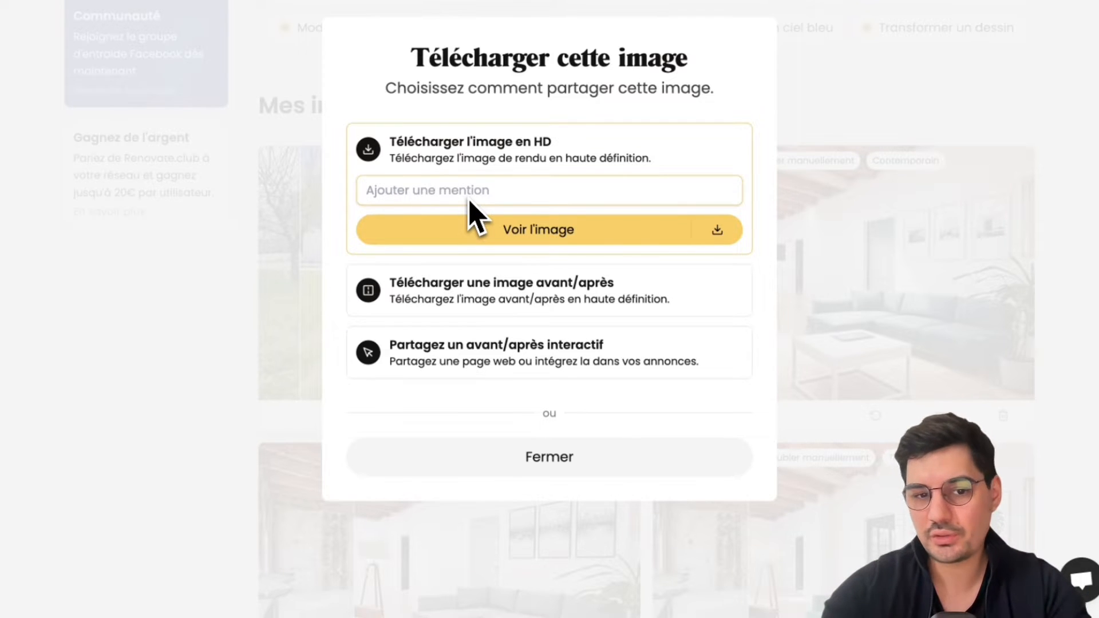
left_click(452, 307)
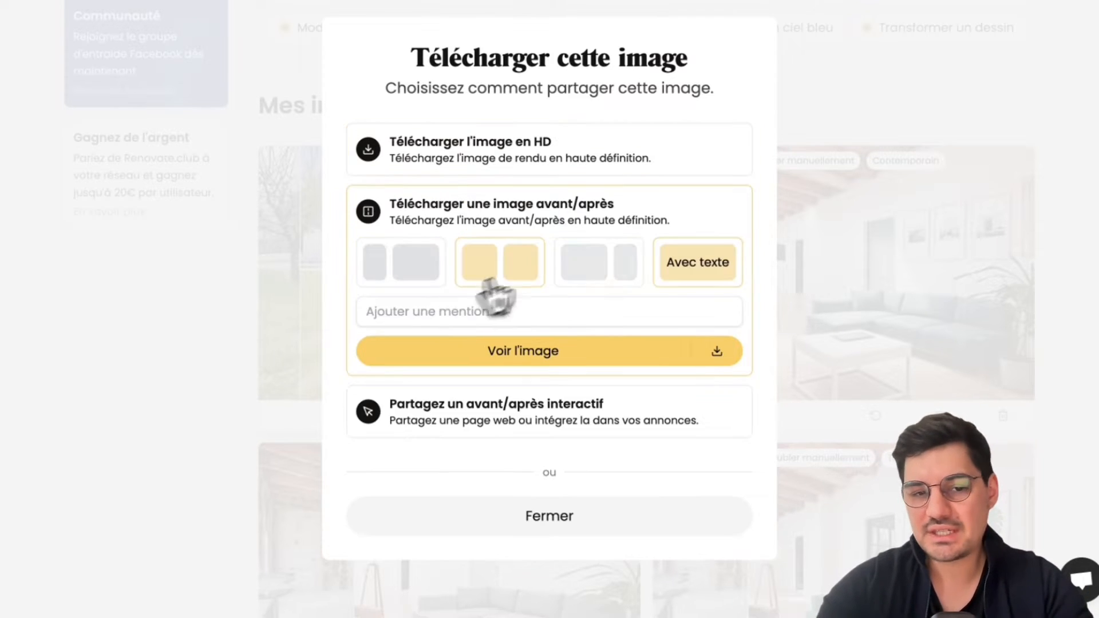
left_click(469, 425)
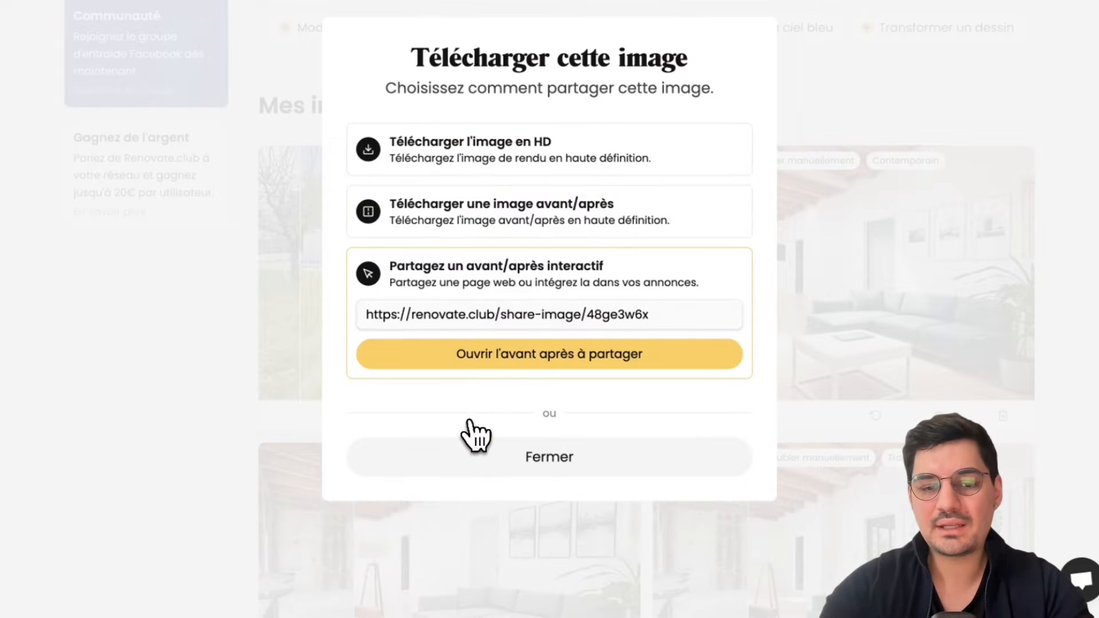
Open the interactive before/after page of the house exterior and compare both versions with the slider.
left_click(532, 361)
left_click_drag(587, 259, 241, 229)
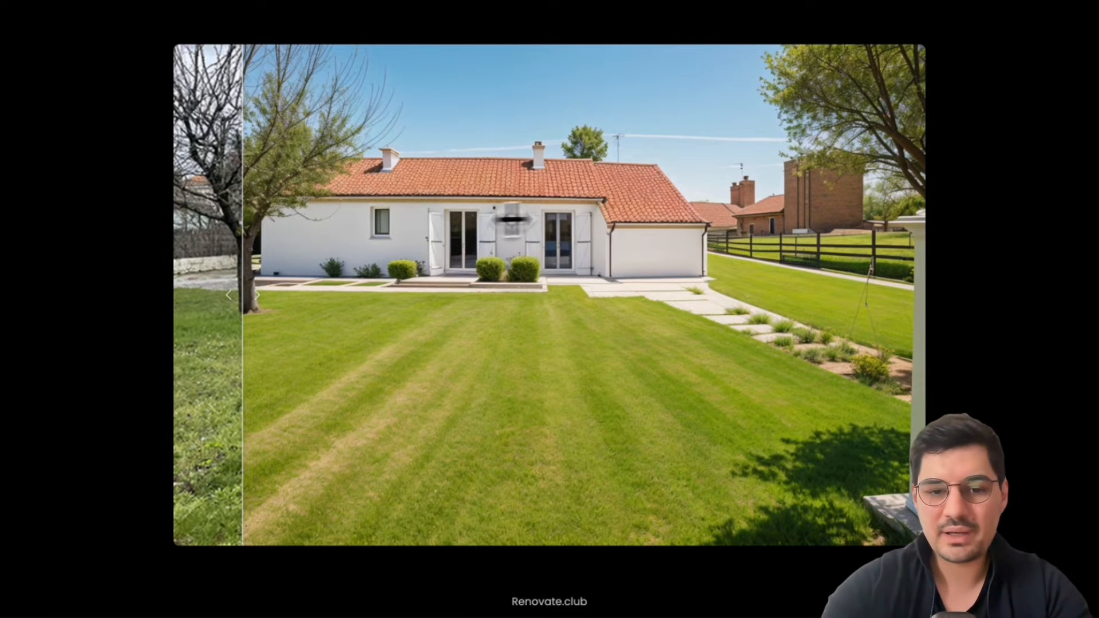
left_click_drag(459, 212, 275, 191)
key("Escape")
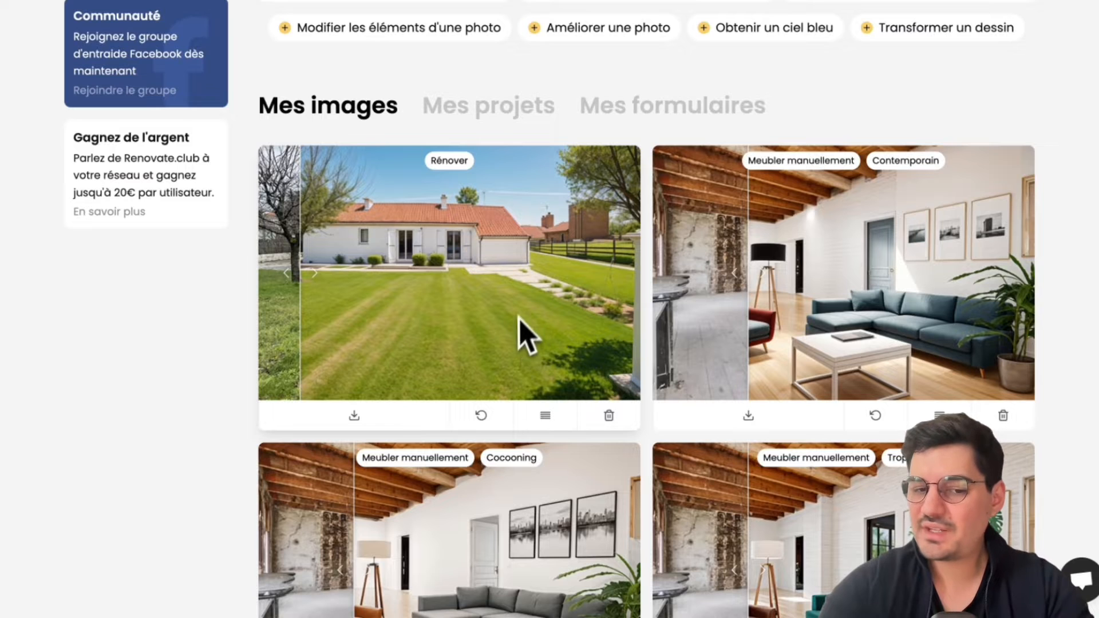
Review the modes offered for reworking the house exterior image, and close them without choosing one.
left_click(483, 421)
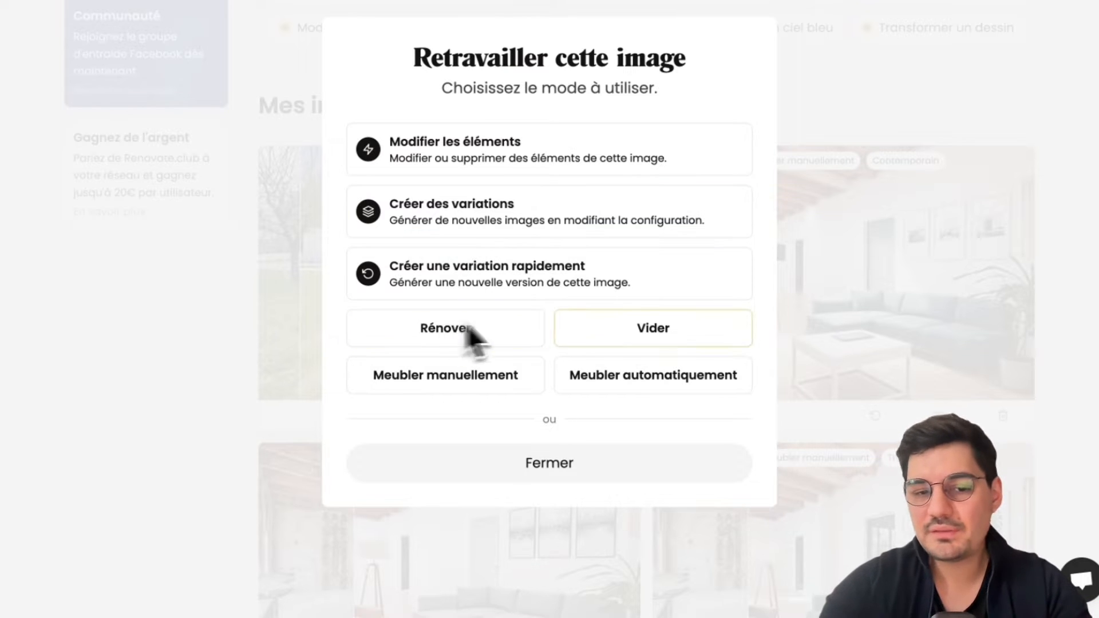
left_click(547, 465)
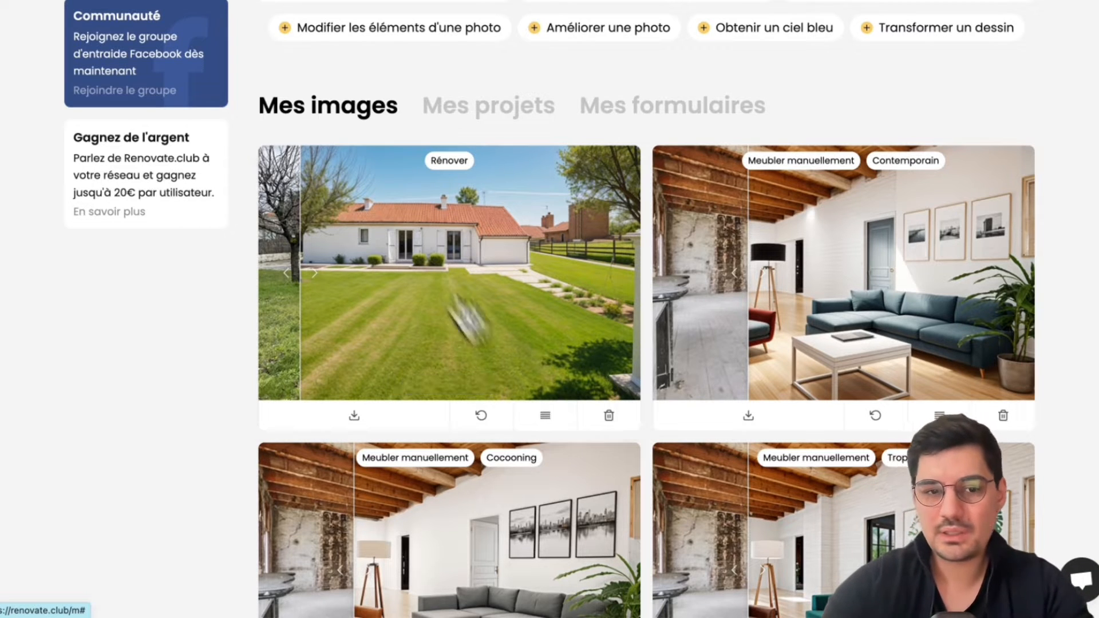
Open the project Exemple 1 from the projects list and look through its kitchen and pool renderings.
left_click(487, 114)
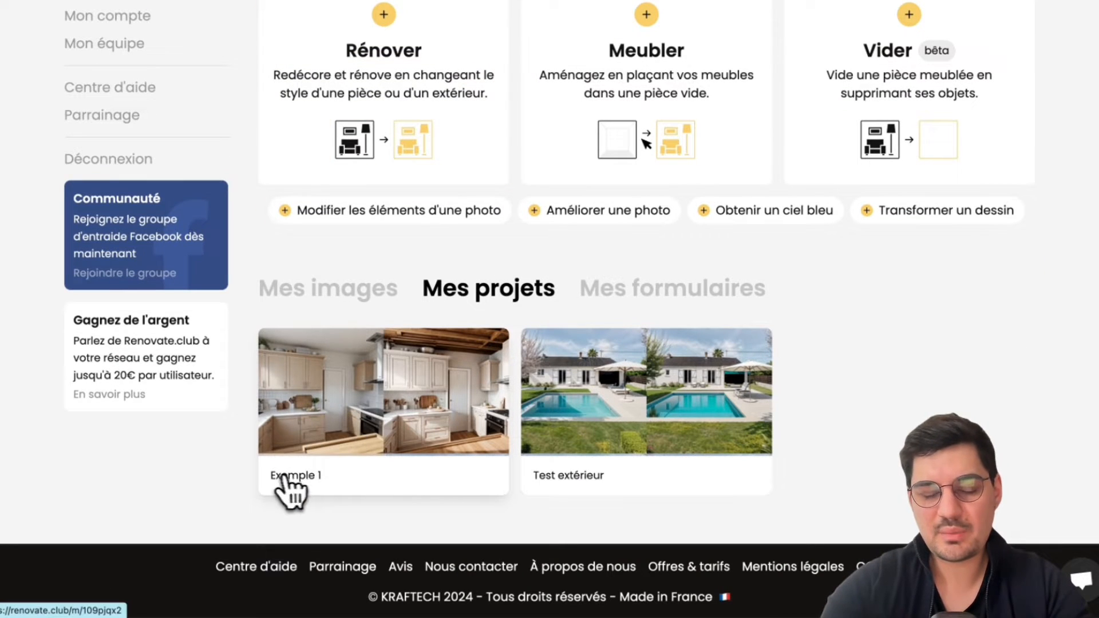
left_click(359, 384)
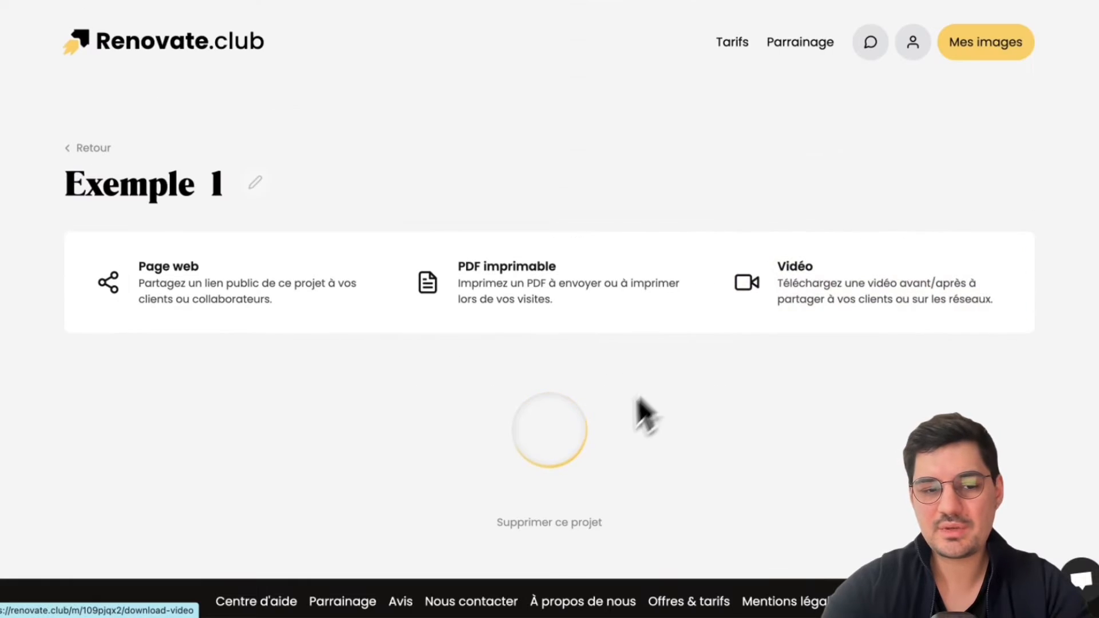
scroll(603, 432, "down", 6)
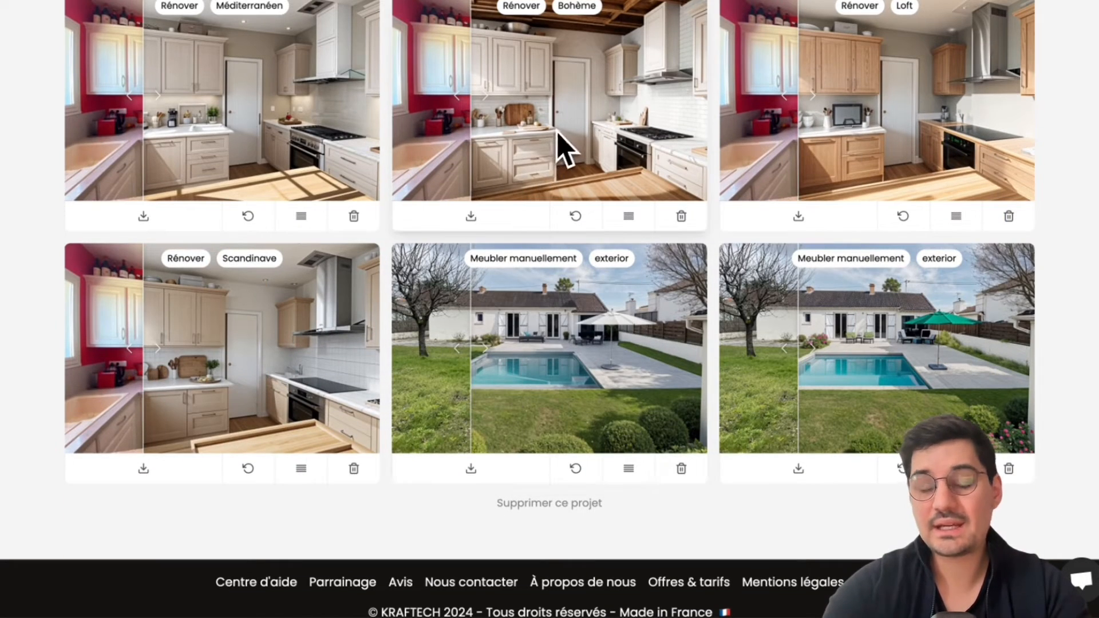
scroll(561, 148, "up", 6)
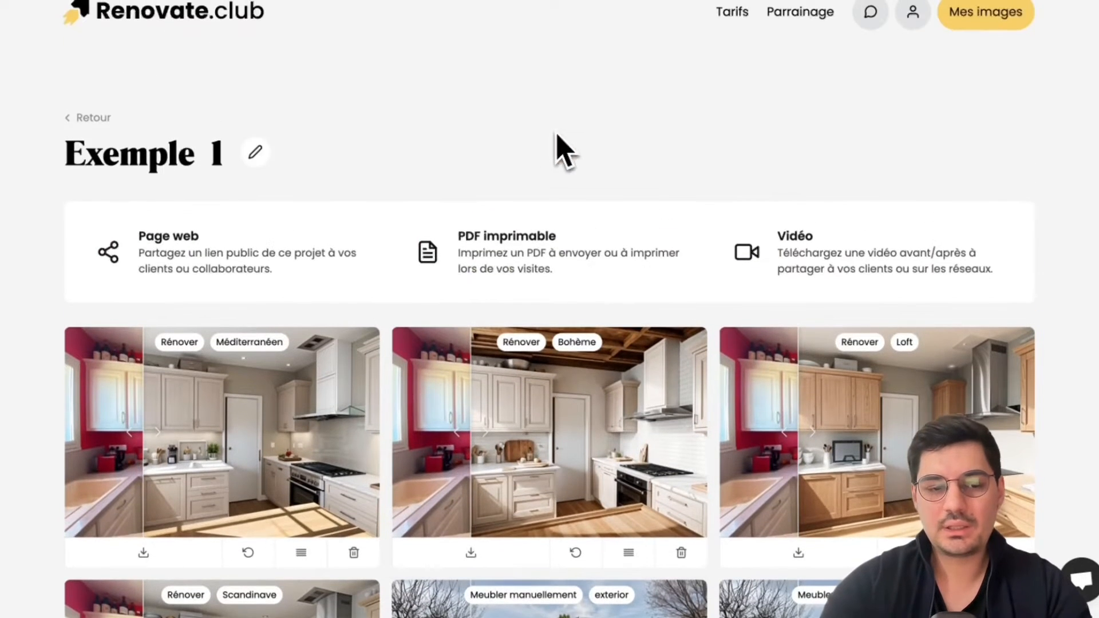
scroll(326, 123, "down", 1)
scroll(326, 122, "down", 1)
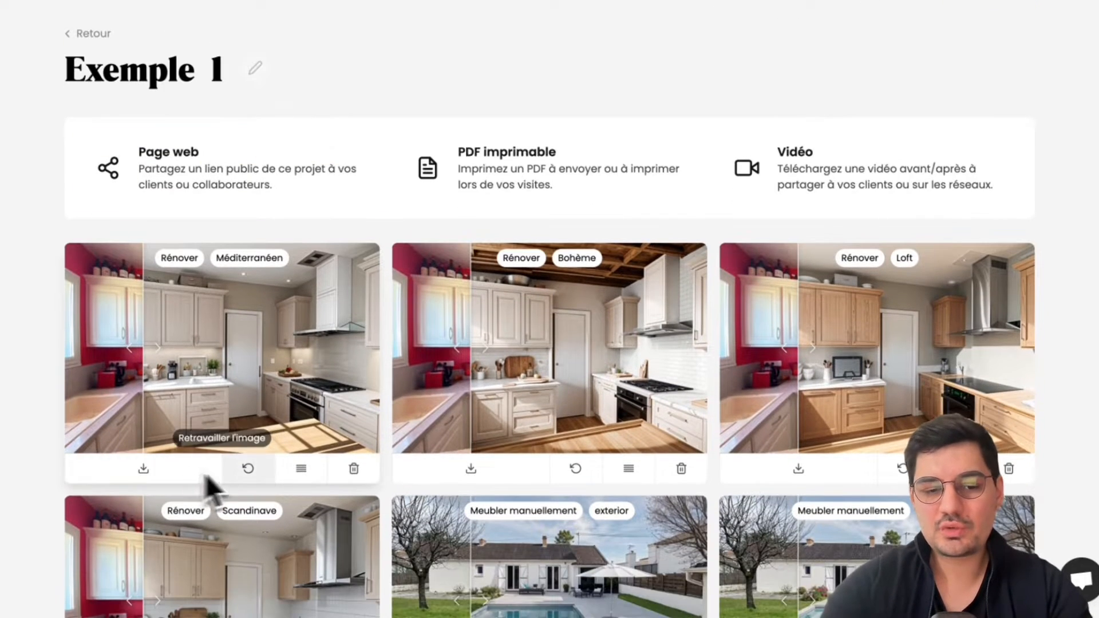
scroll(360, 486, "up", 3)
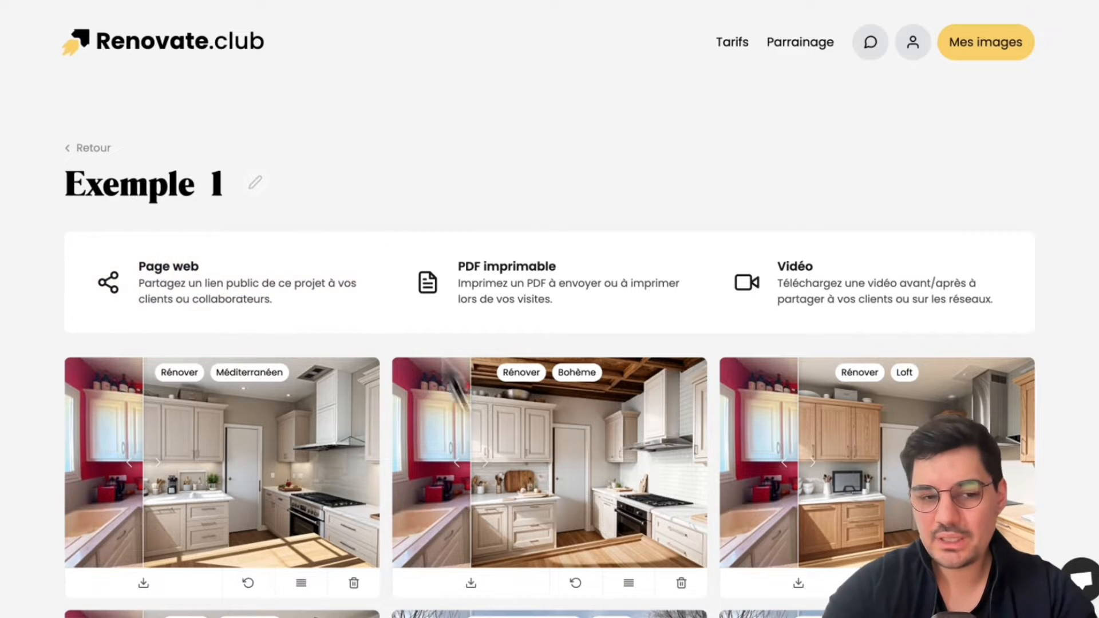
Preview the ways to share the Exemple 1 project: public web page, printable PDF and before/after video.
left_click(242, 292)
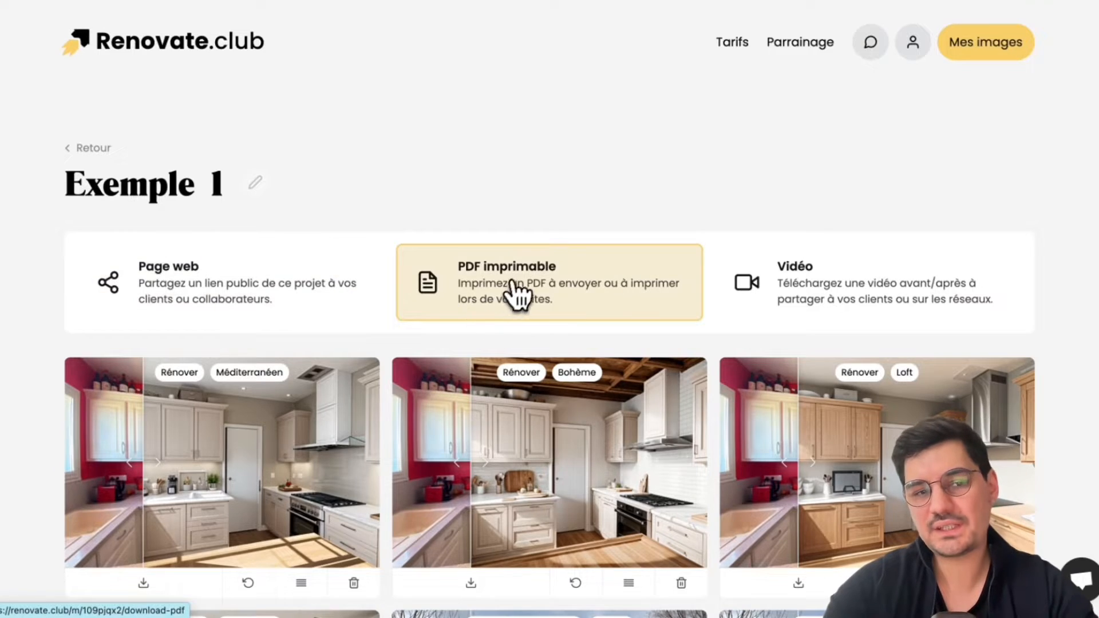
left_click(517, 276)
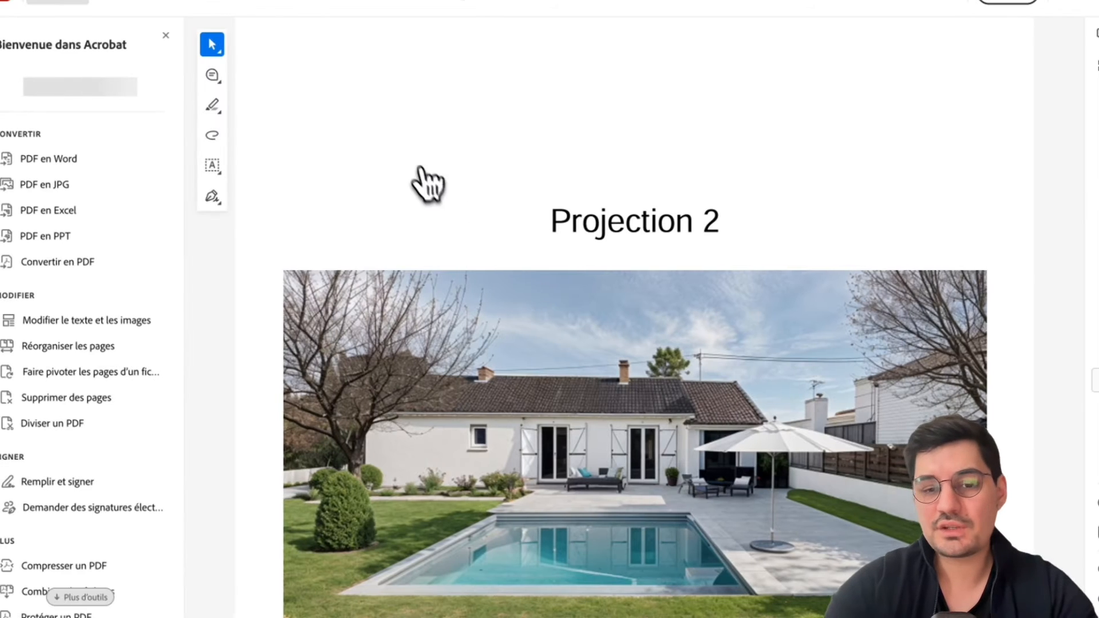
scroll(417, 181, "down", 8)
scroll(418, 170, "down", 20)
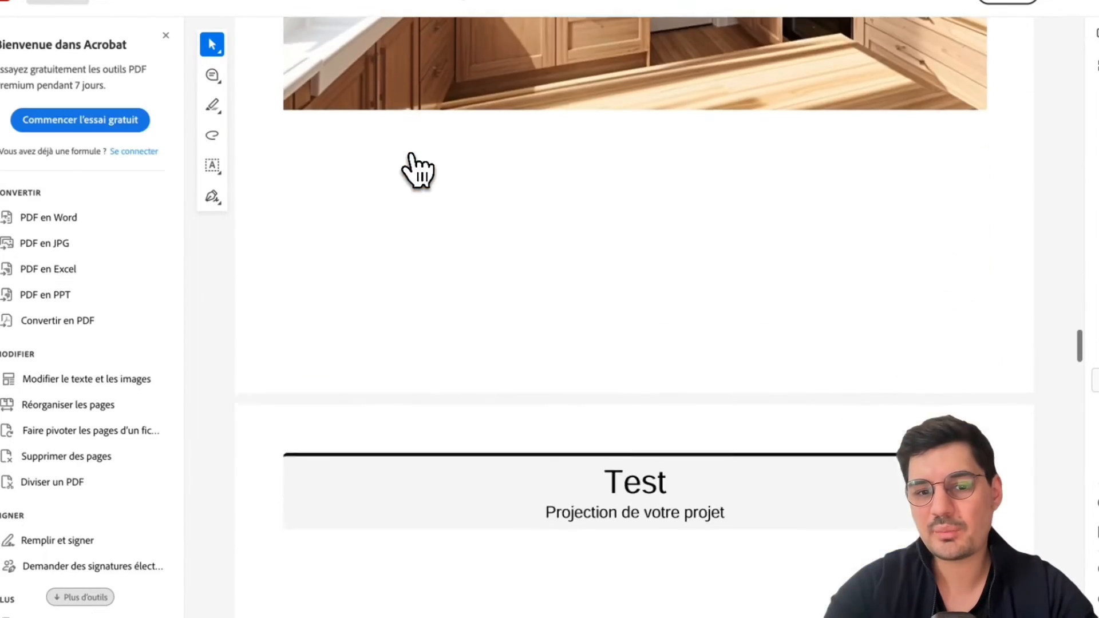
scroll(417, 170, "up", 15)
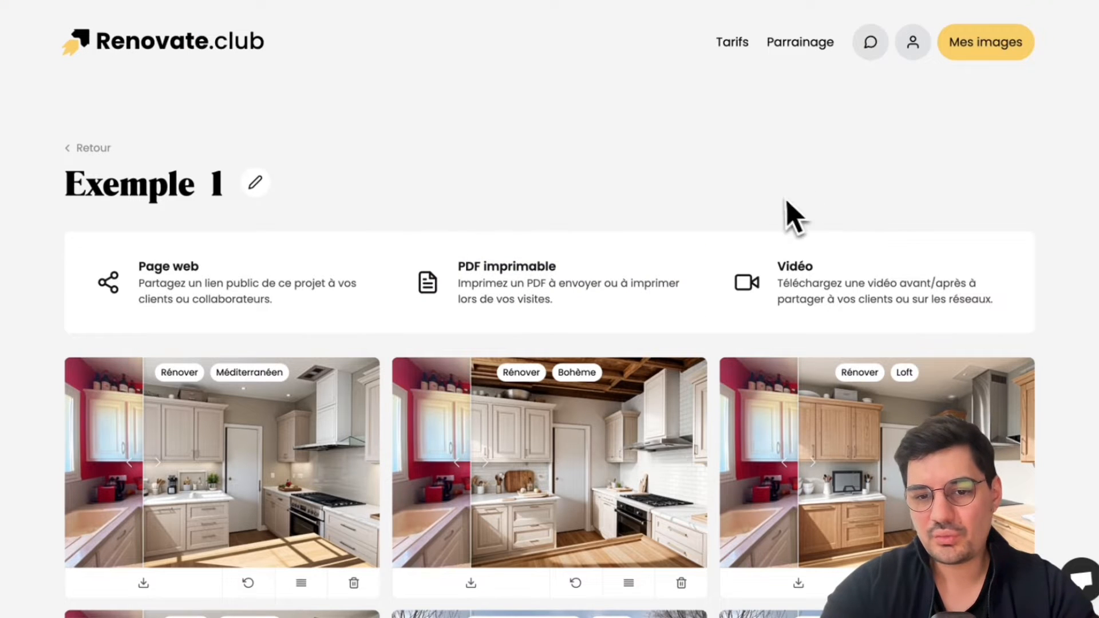
left_click(817, 287)
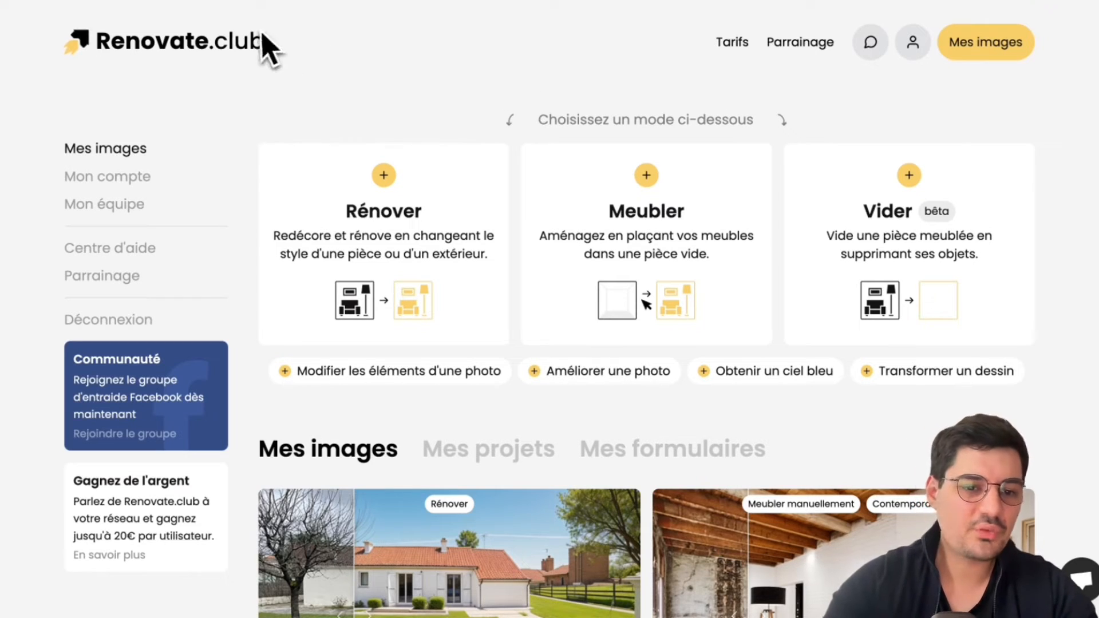
Open the account settings and review the visual identity fields for header name, header text, logo and colours.
left_click(102, 180)
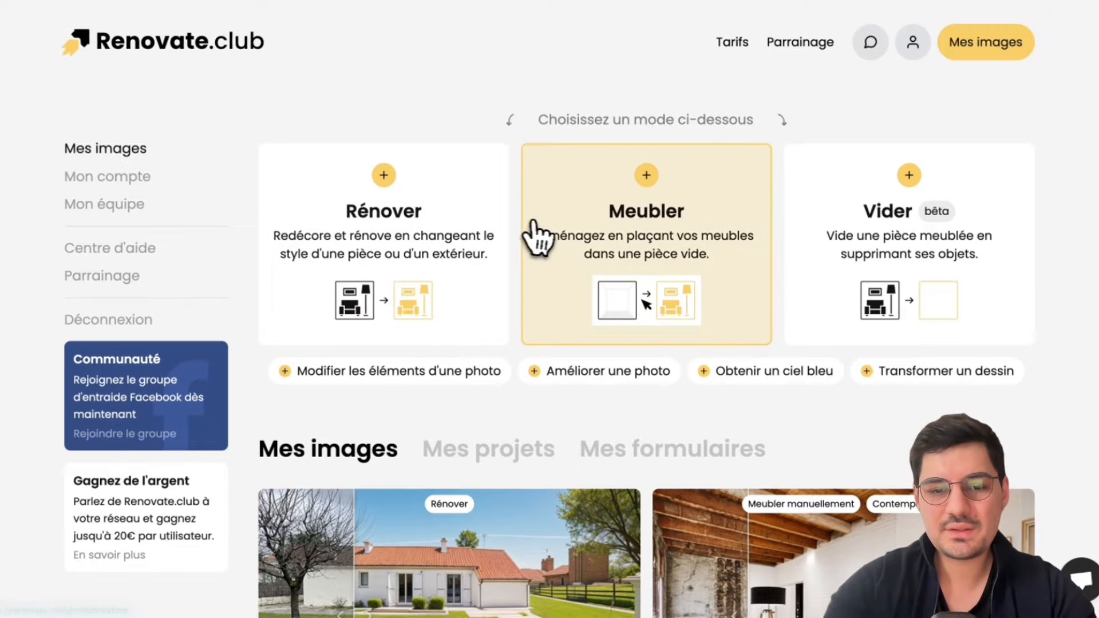
scroll(533, 184, "down", 4)
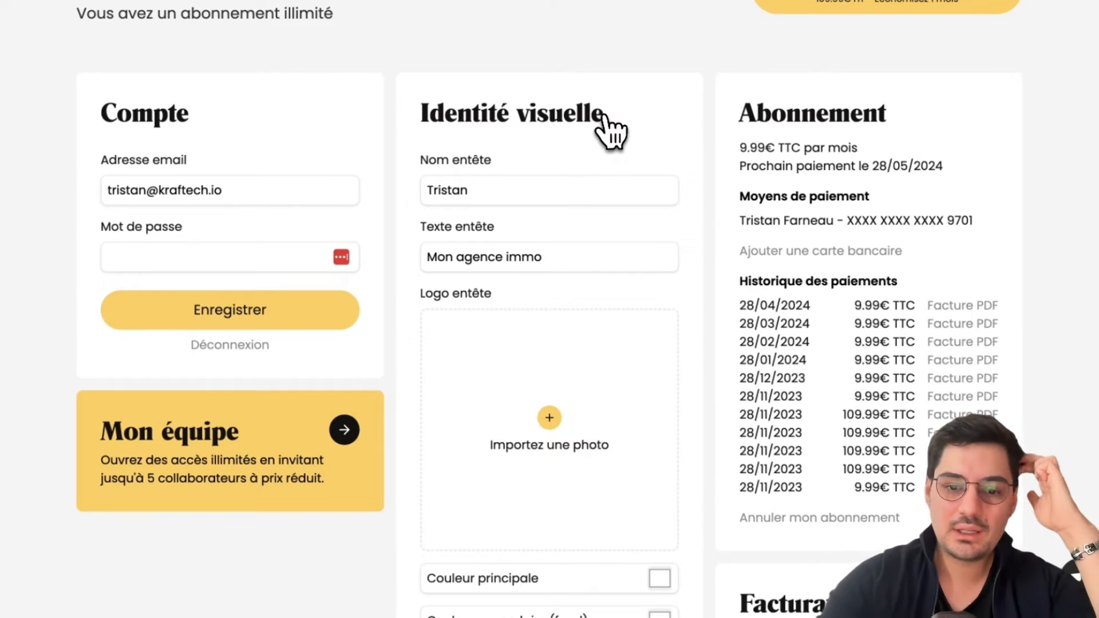
left_click(472, 261)
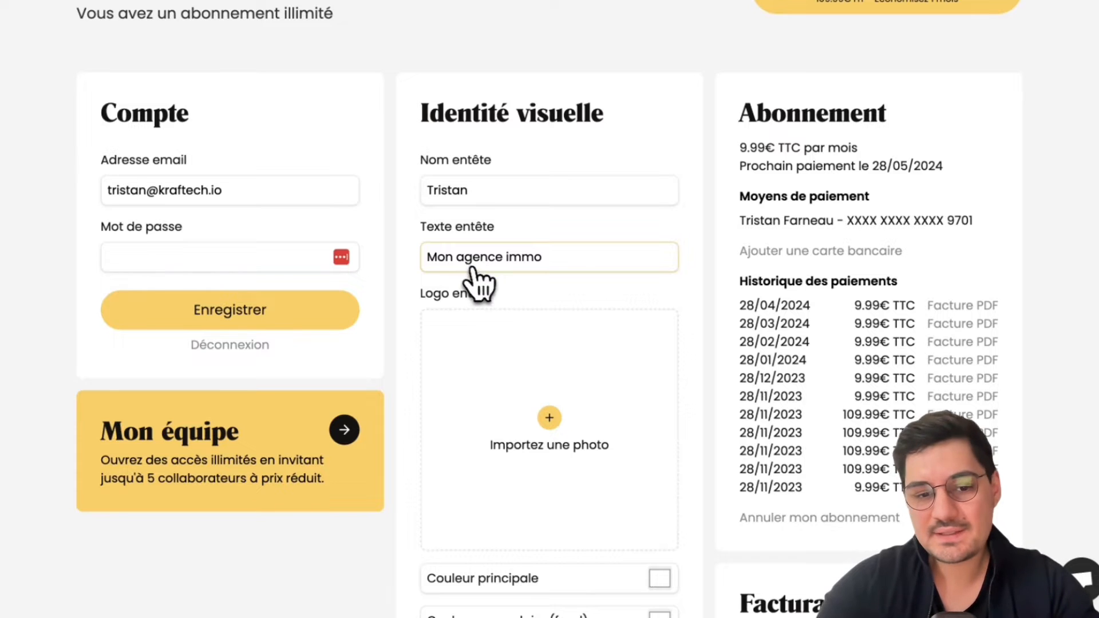
scroll(475, 275, "down", 3)
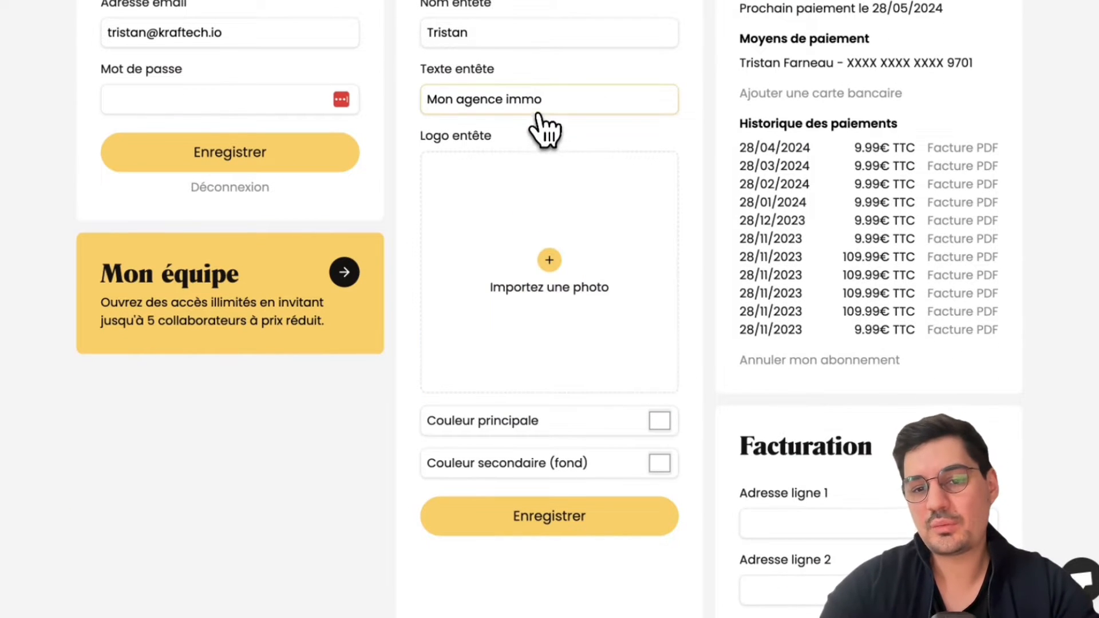
scroll(544, 129, "up", 2)
left_click(542, 135)
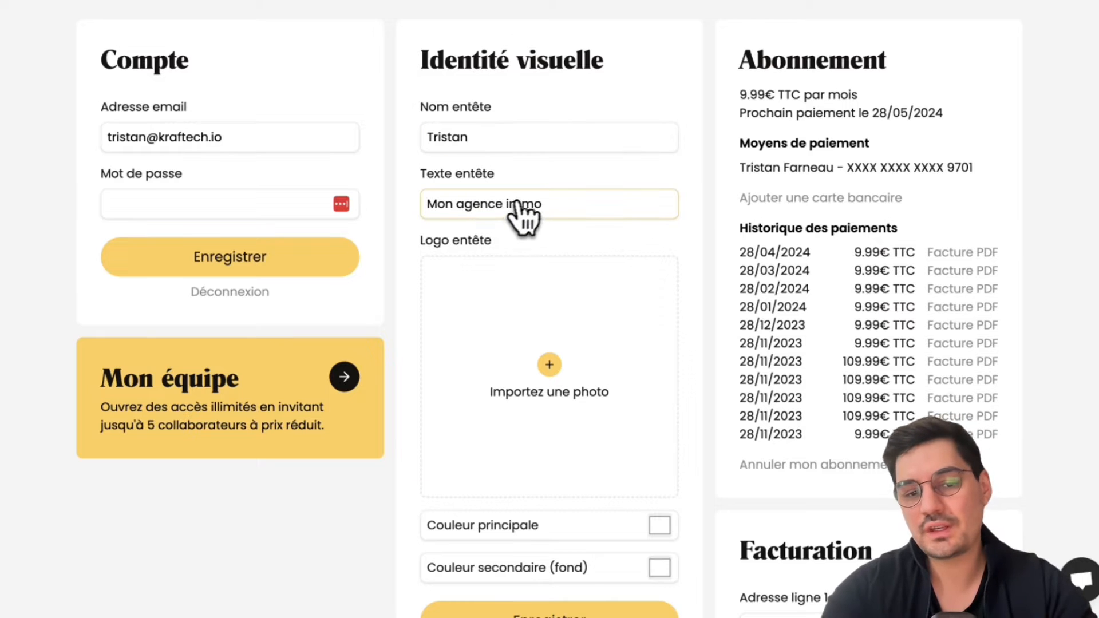
scroll(536, 213, "down", 1)
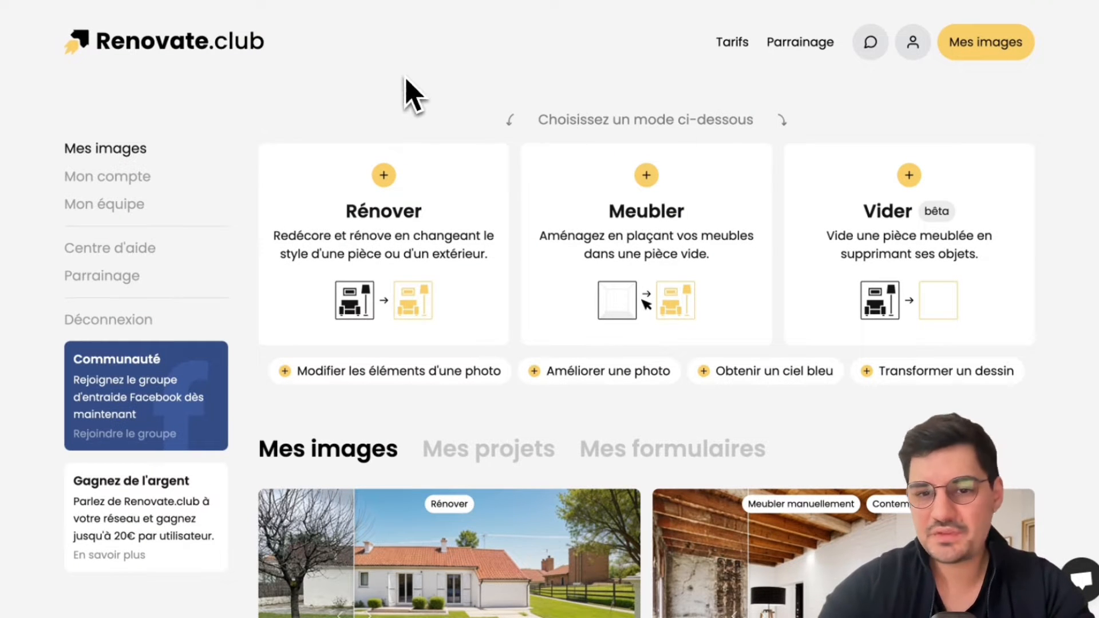
Start a new renovation in Rénover mode with the red kitchen test image and continue to the photo type.
left_click(352, 274)
scroll(452, 195, "down", 3)
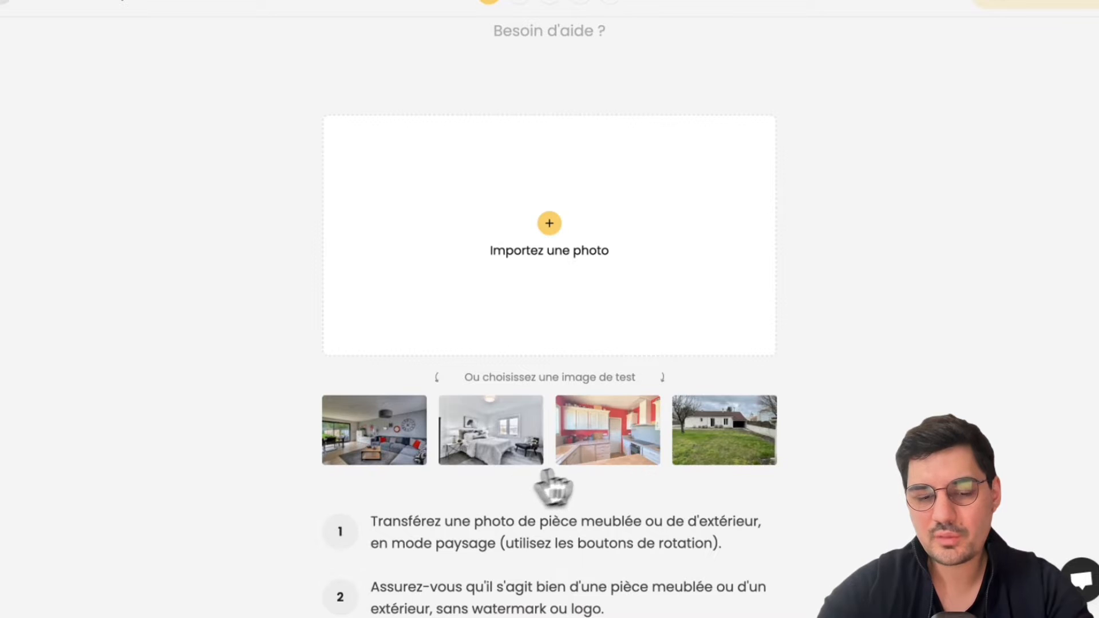
left_click(625, 442)
scroll(625, 441, "down", 5)
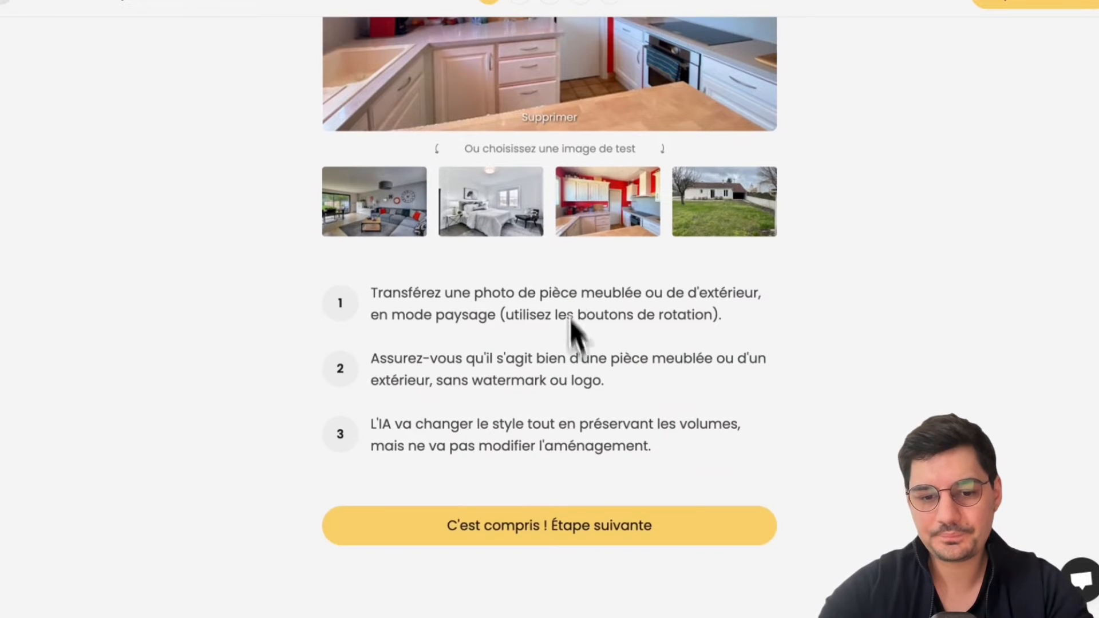
left_click(608, 525)
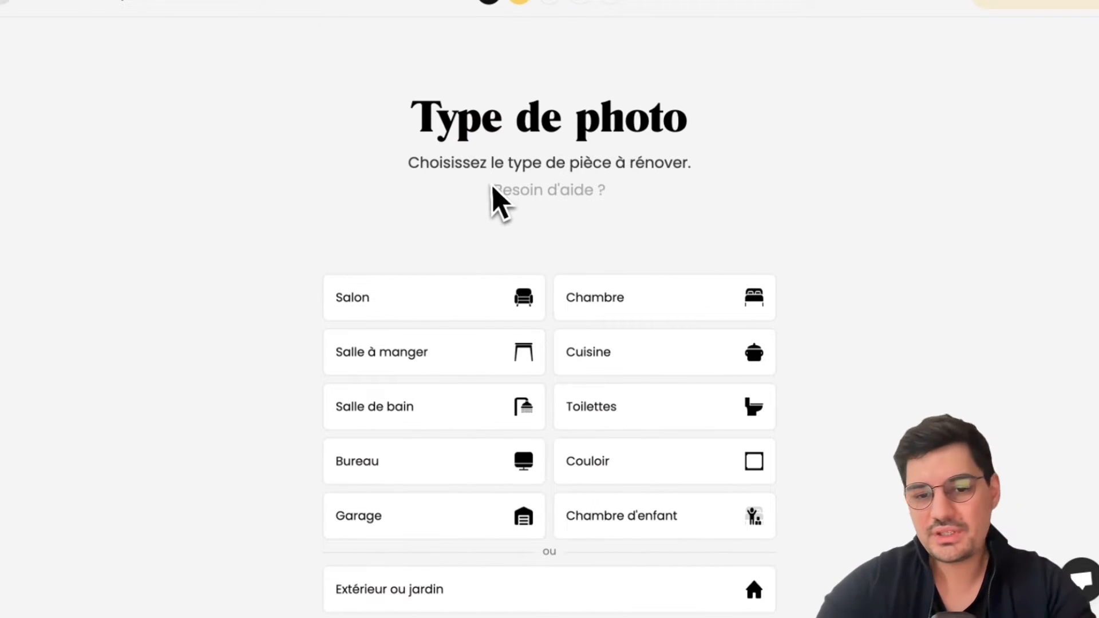
Set the type of room to renovate to Cuisine and continue to the style selection.
scroll(491, 194, "down", 2)
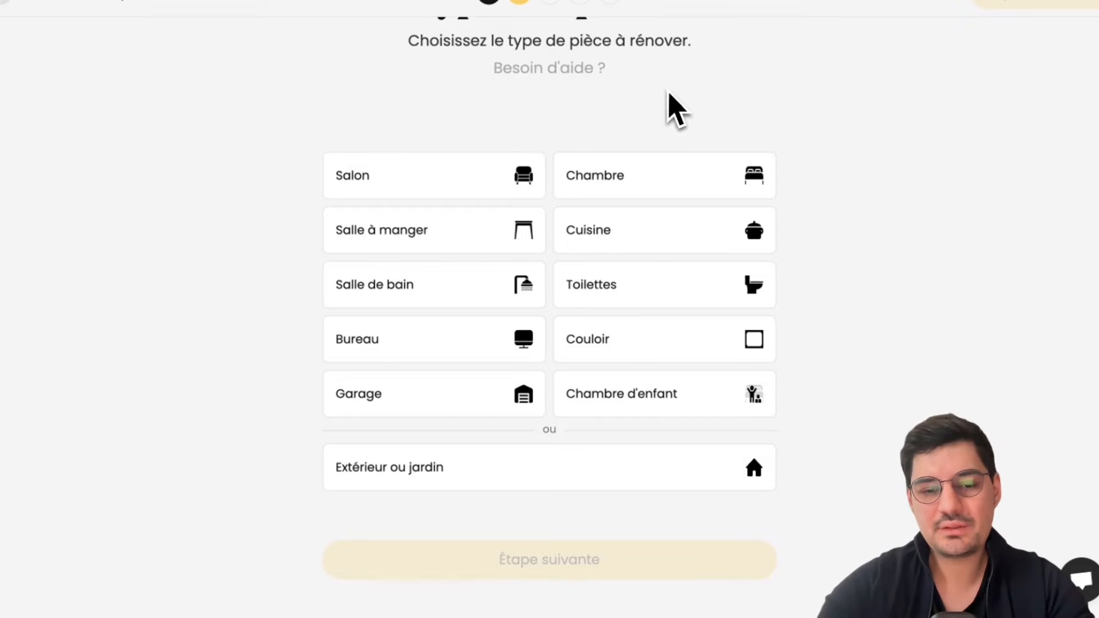
left_click(592, 237)
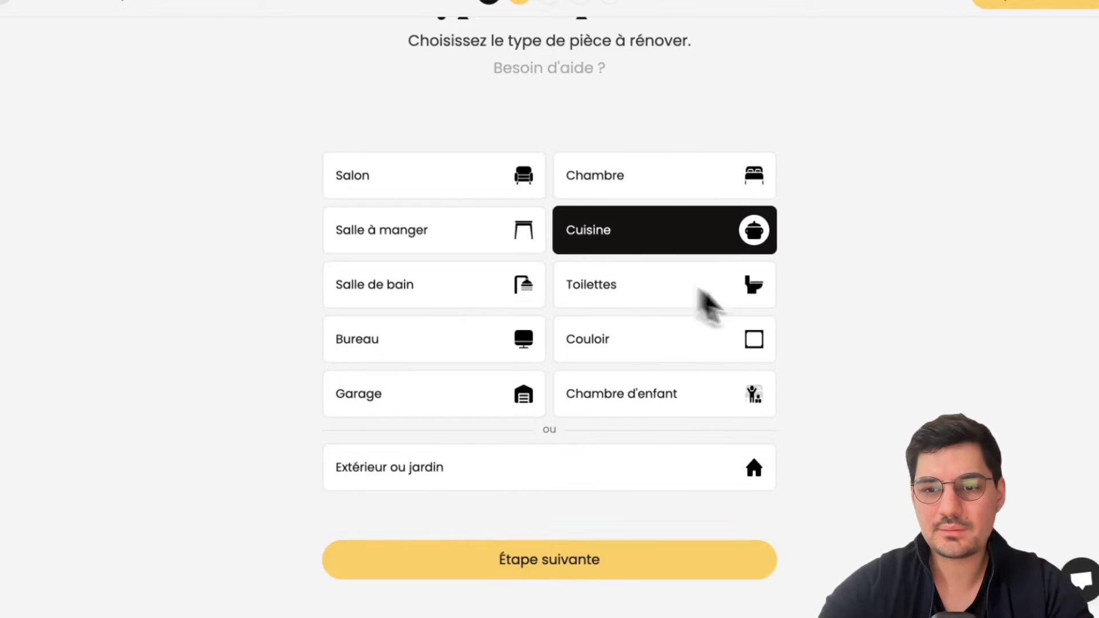
scroll(745, 321, "down", 1)
left_click(647, 540)
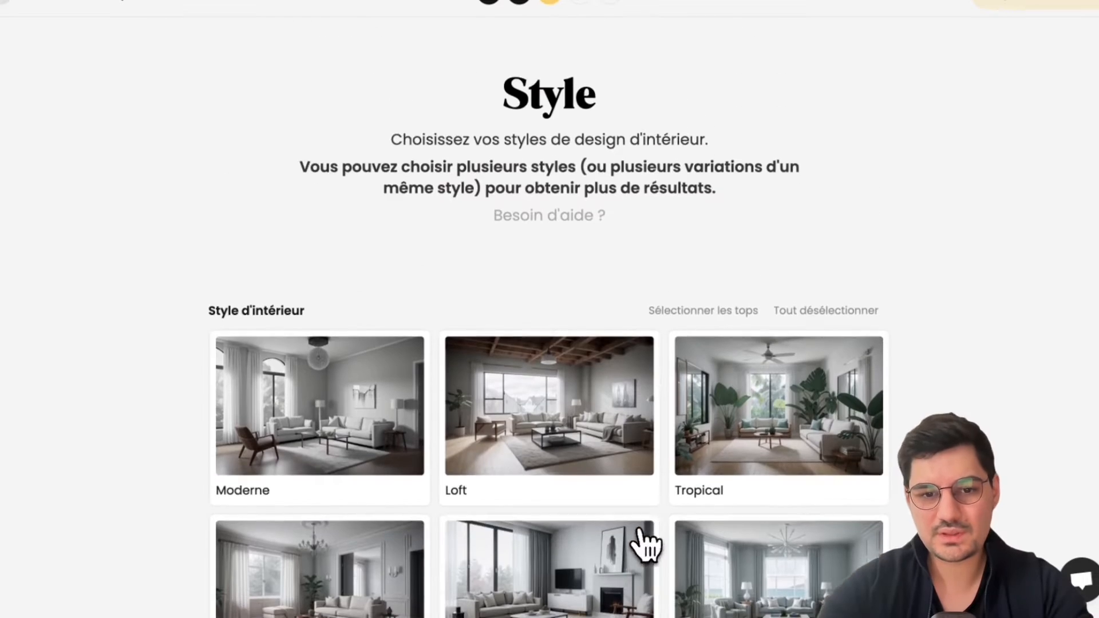
Select the Moderne, Loft, Scandinave and Colonial interior styles for the kitchen renovation.
scroll(724, 258, "down", 3)
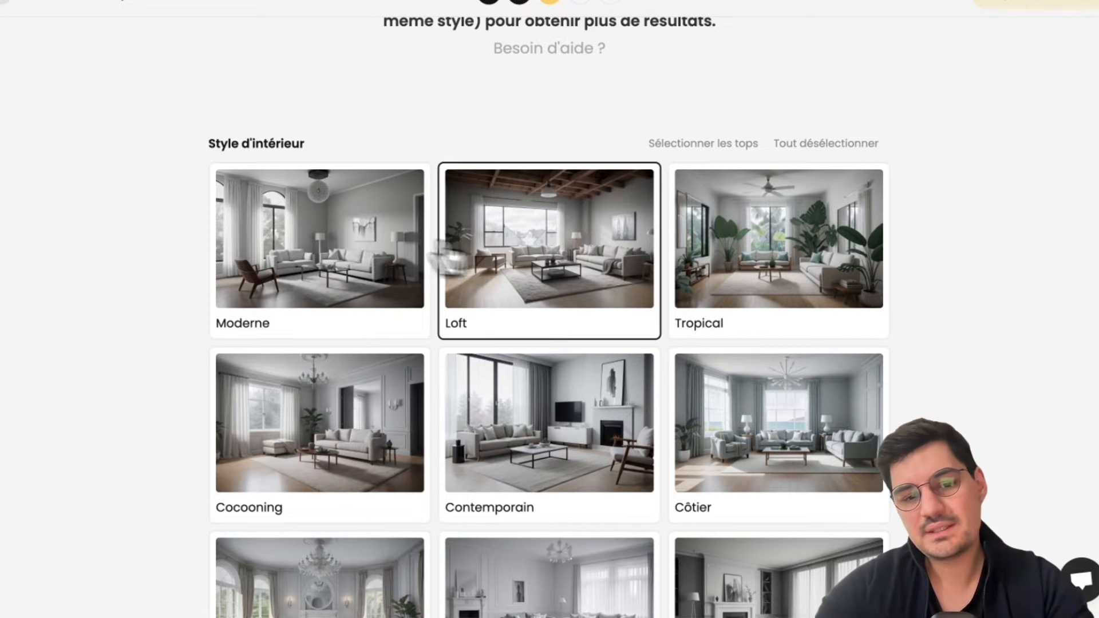
scroll(498, 152, "up", 1)
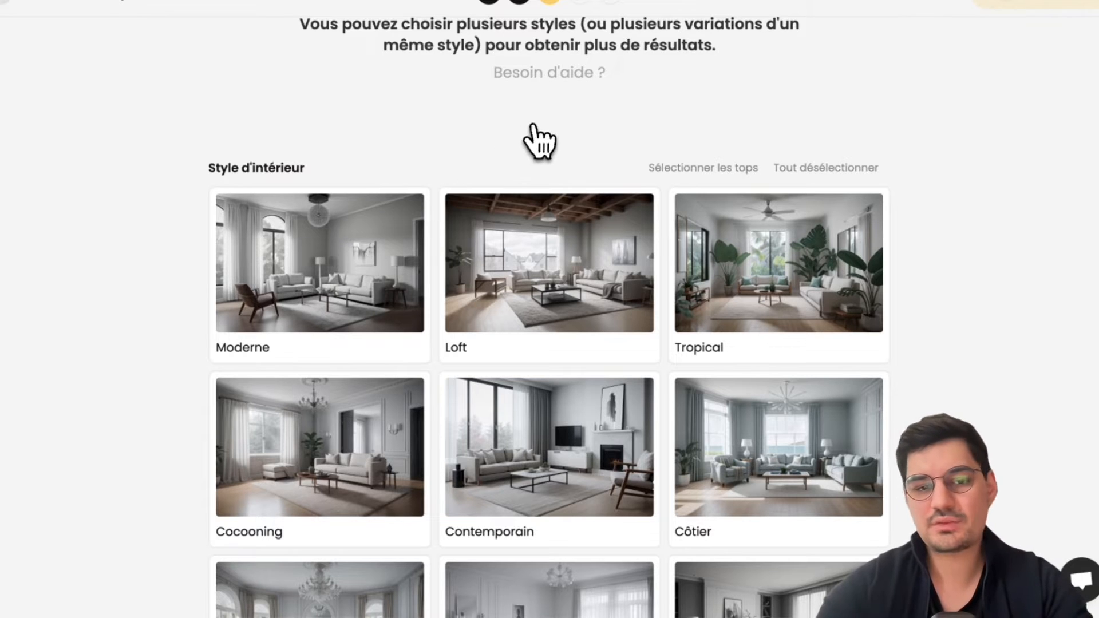
scroll(325, 181, "down", 2)
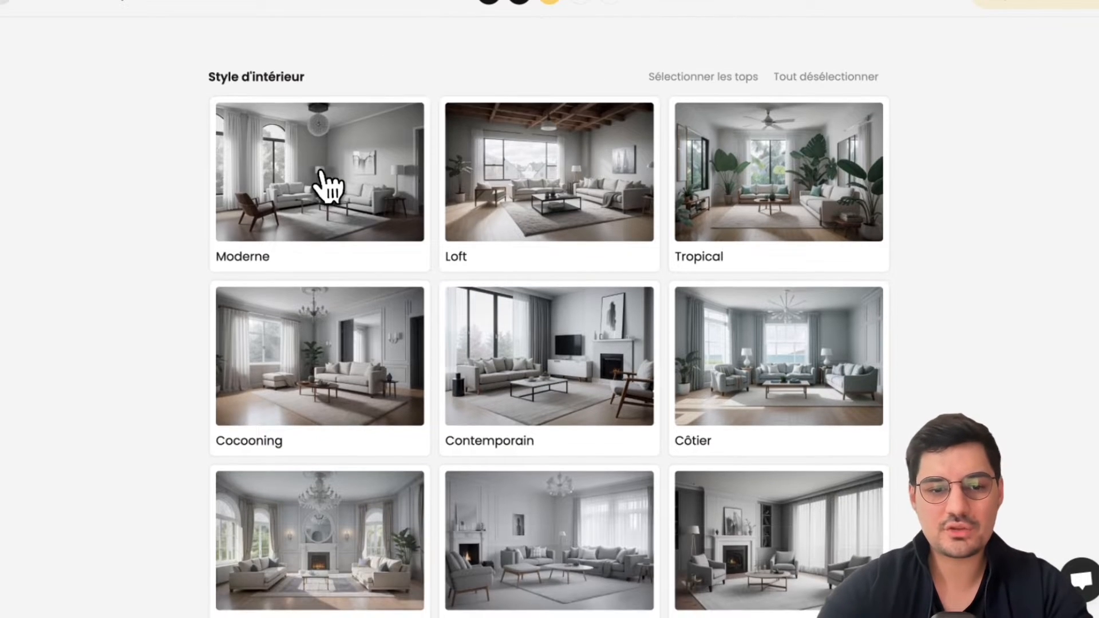
left_click(369, 239)
left_click(533, 236)
scroll(555, 238, "down", 3)
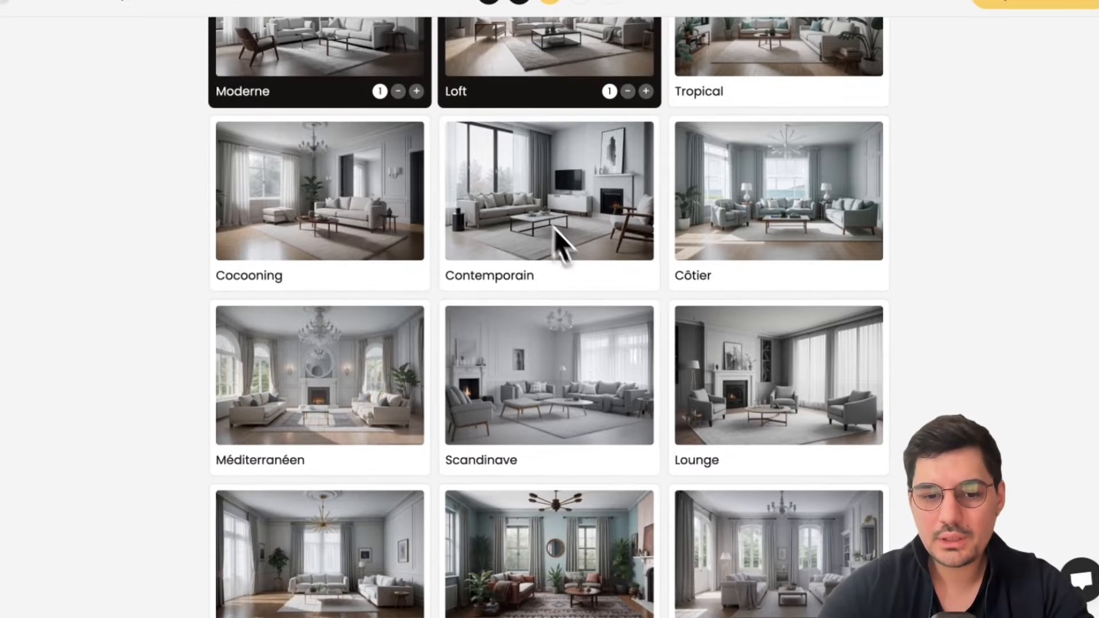
left_click(544, 393)
scroll(541, 395, "down", 4)
left_click(535, 424)
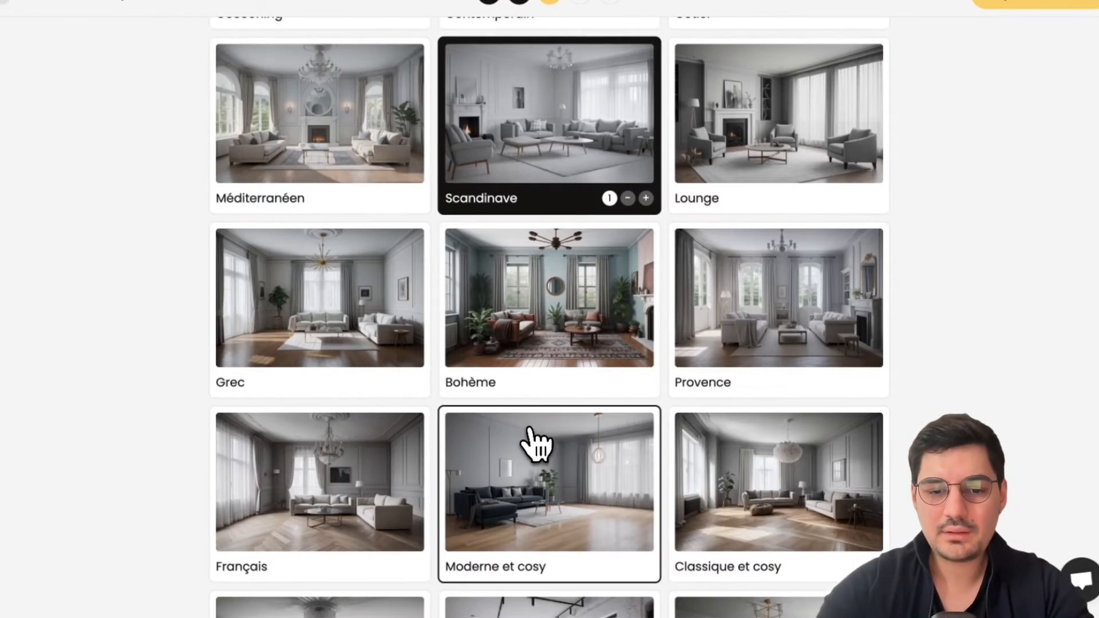
scroll(532, 438, "down", 20)
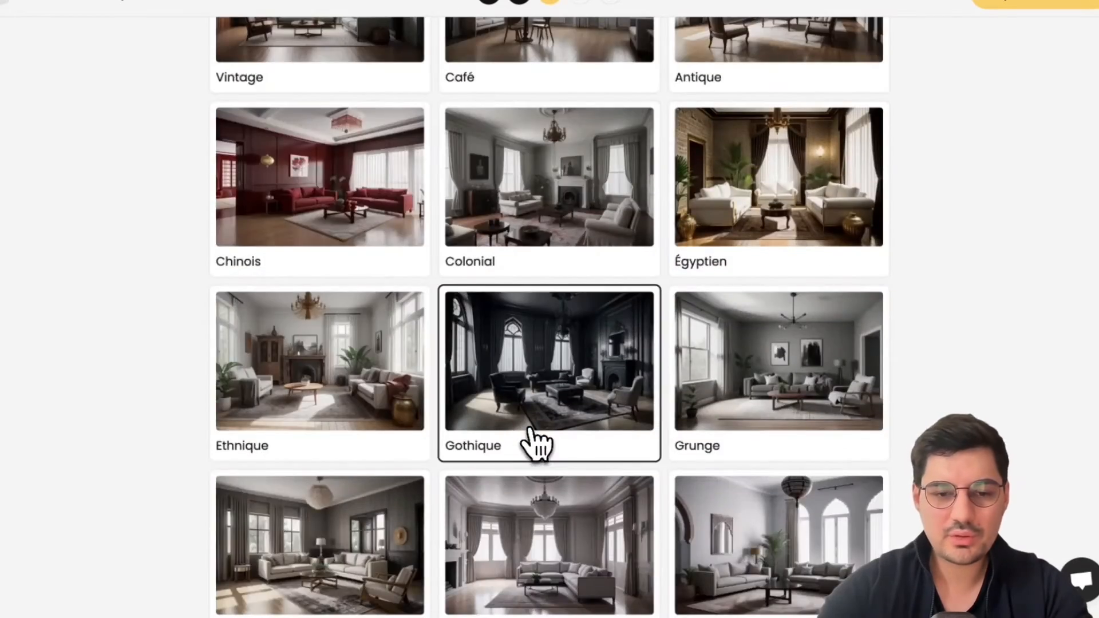
scroll(653, 206, "down", 10)
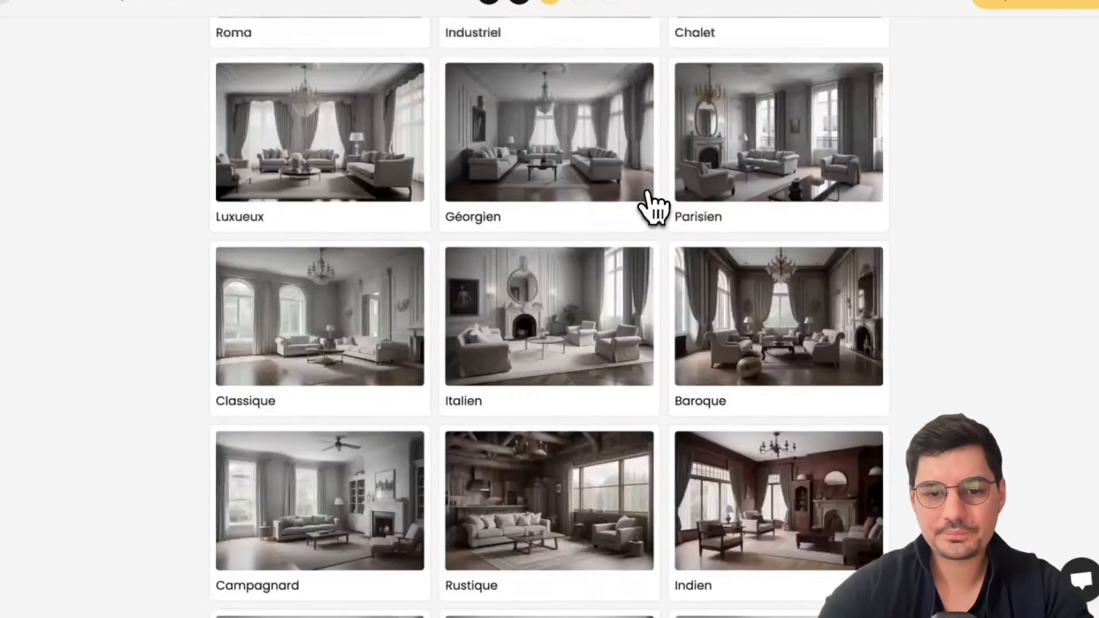
Set the Loft style to 2 variations and continue to the locking stage.
scroll(653, 206, "up", 20)
scroll(653, 212, "down", 3)
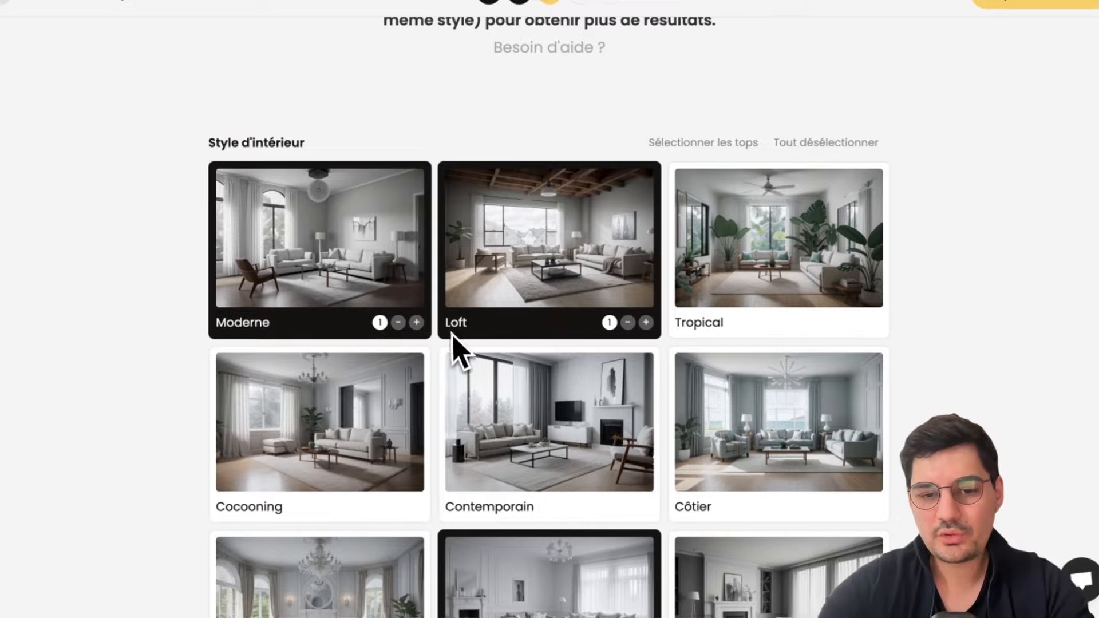
left_click(646, 322)
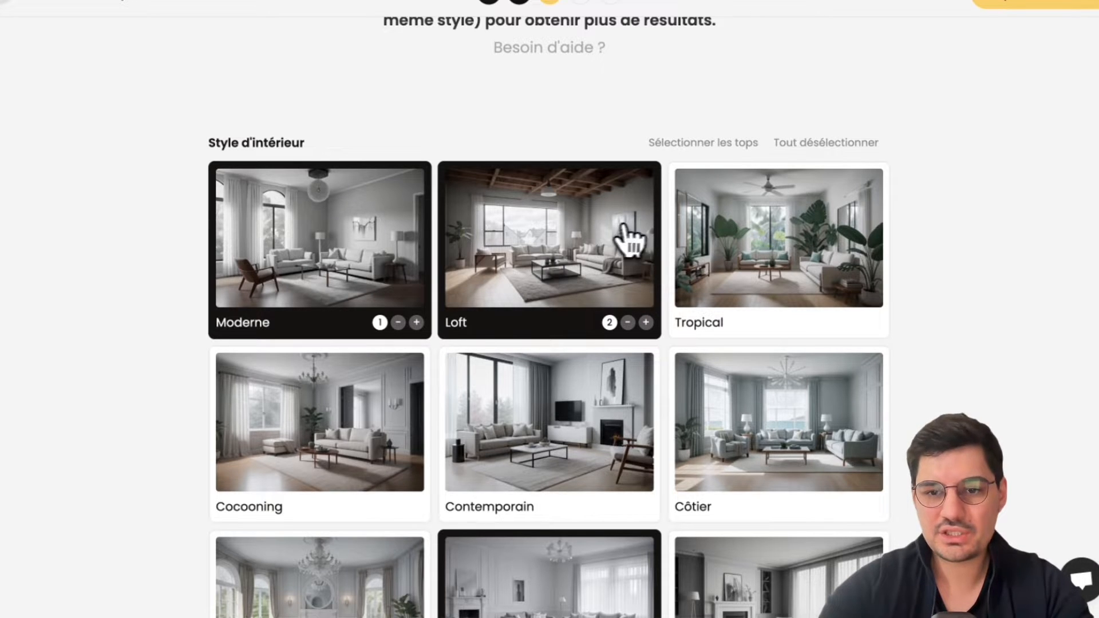
scroll(626, 239, "down", 1)
left_click(1002, 5)
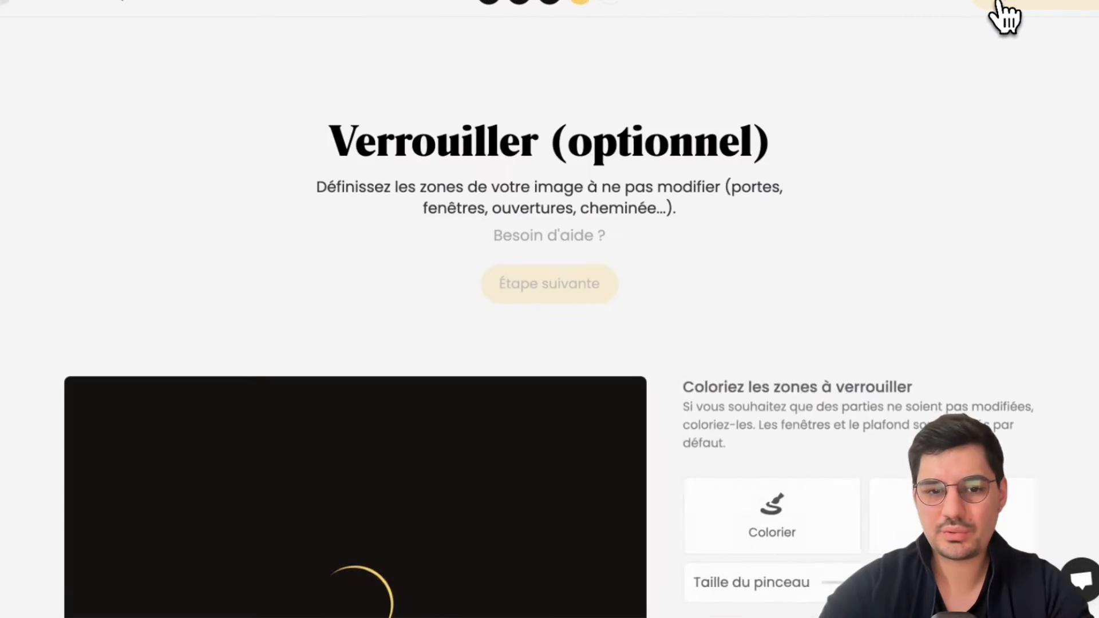
Paint over the whole door at the back of the kitchen to lock it against changes.
scroll(538, 149, "down", 3)
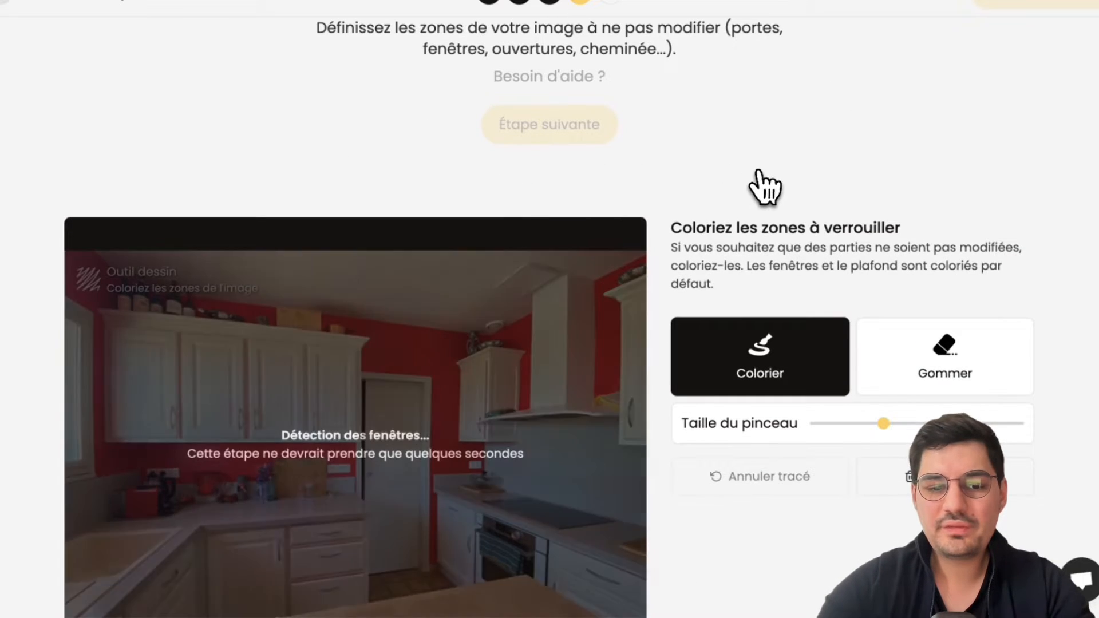
scroll(765, 187, "down", 2)
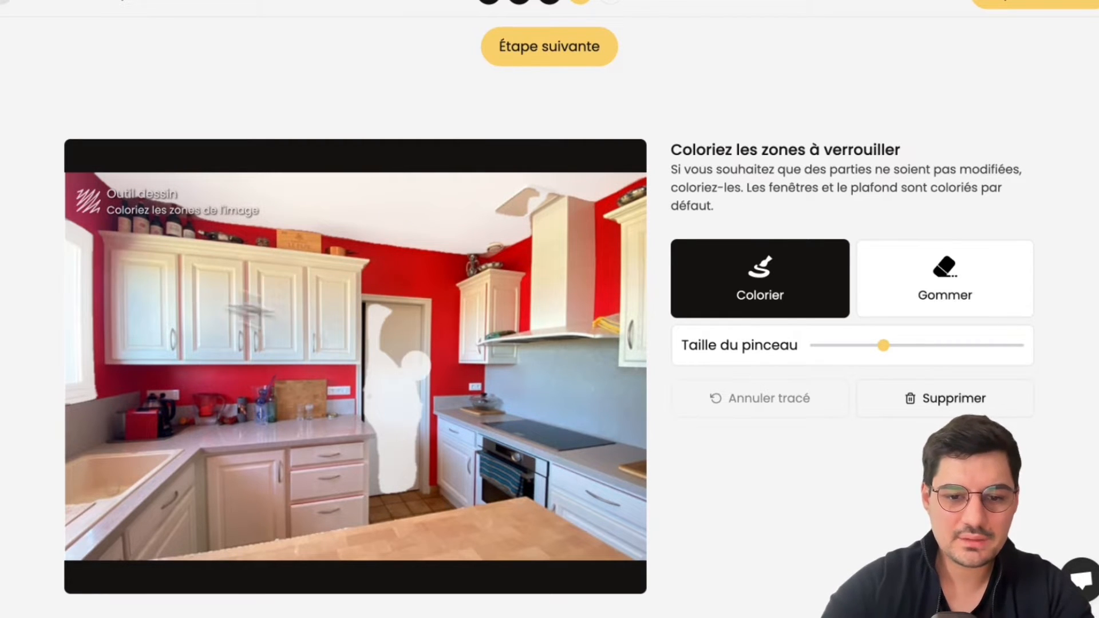
mouse_move(369, 467)
left_mouse_down()
mouse_move(402, 475)
mouse_move(408, 456)
left_mouse_up()
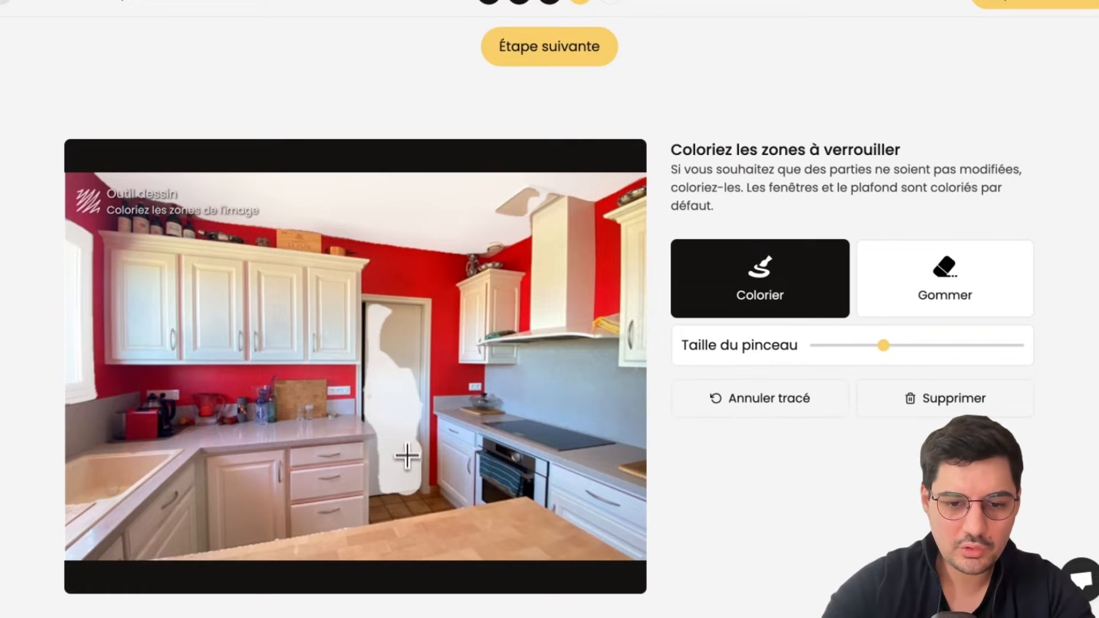
mouse_move(411, 399)
left_mouse_down()
mouse_move(412, 333)
mouse_move(379, 351)
left_mouse_up()
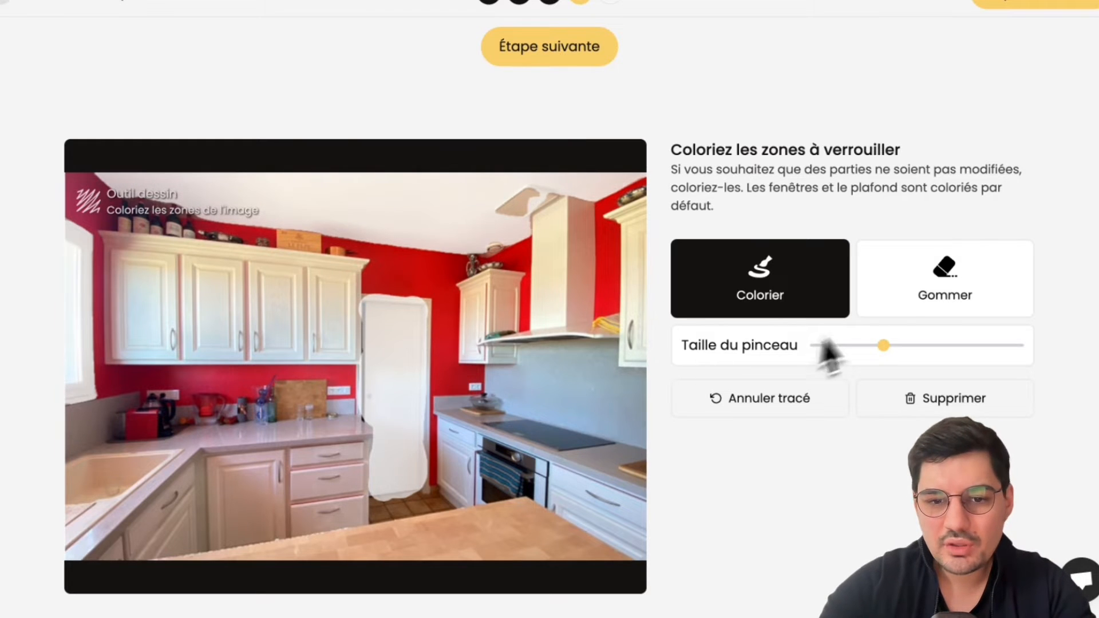
Erase the excess mask on the red wall above the door and continue to the verification.
left_click(920, 281)
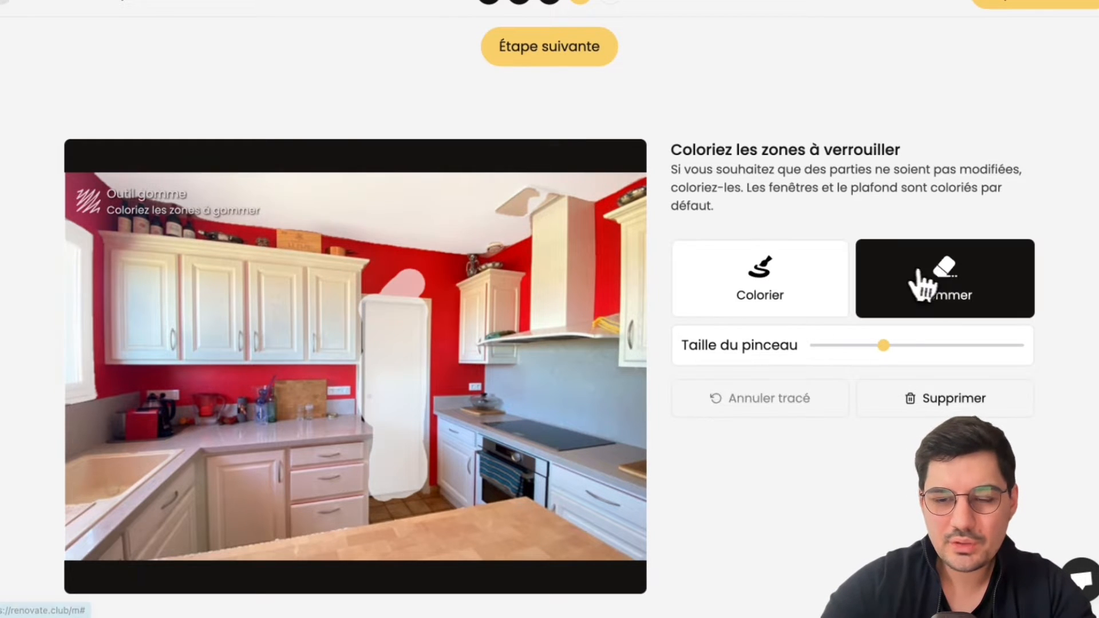
left_click_drag(381, 279, 423, 280)
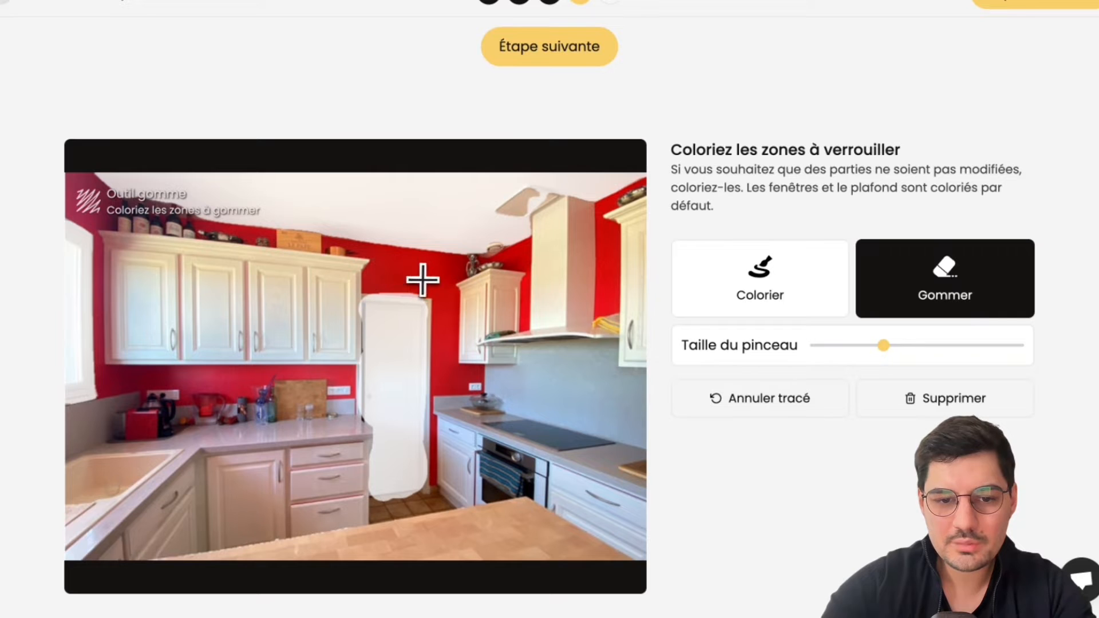
left_click(550, 64)
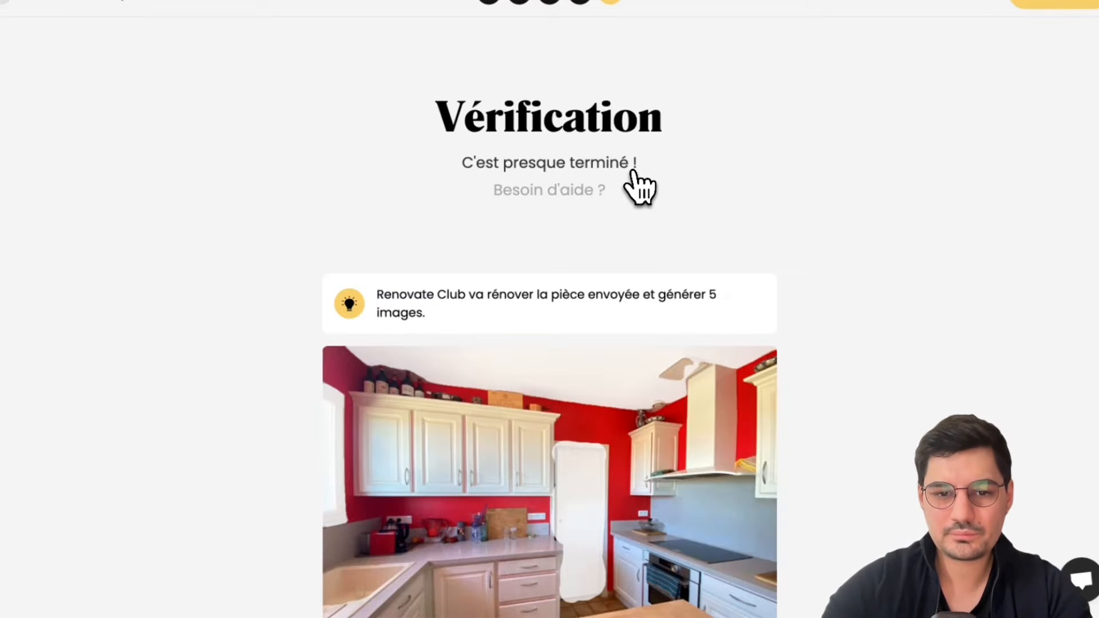
Enable Marquer les styles, launch the generation of the 5 kitchen images and close the confirmation.
scroll(639, 186, "down", 5)
scroll(640, 186, "up", 2)
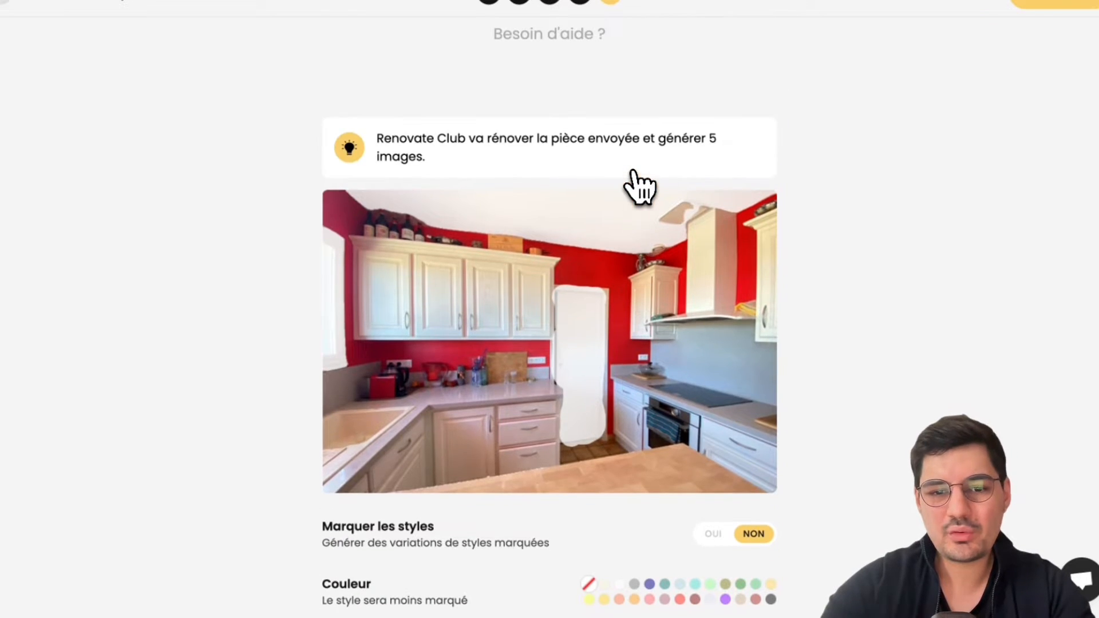
scroll(549, 220, "down", 1)
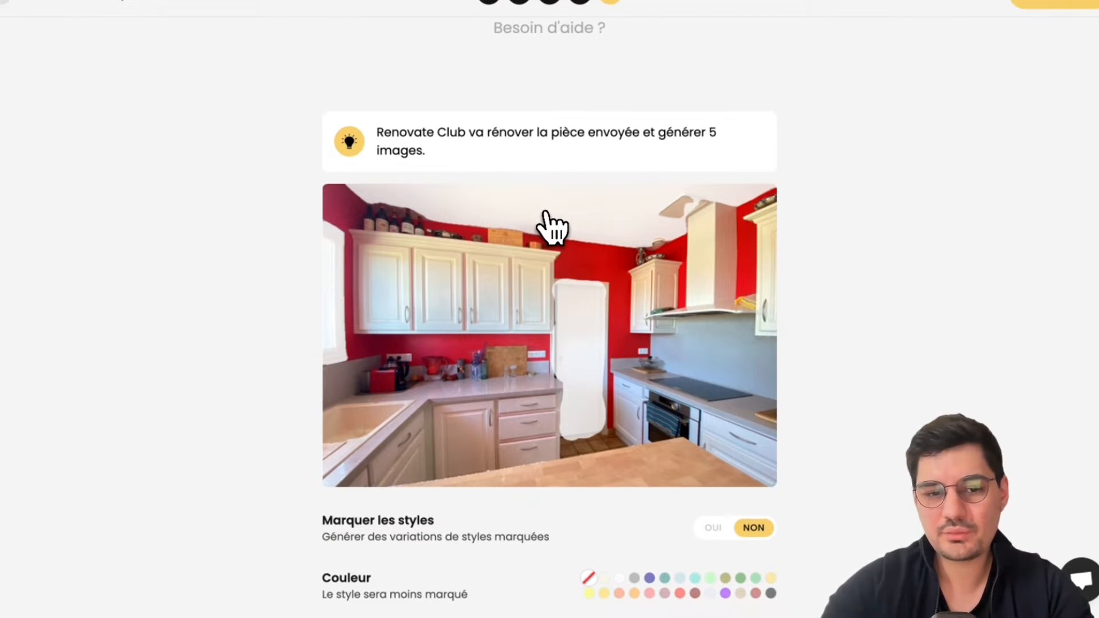
scroll(544, 216, "down", 3)
scroll(544, 216, "up", 2)
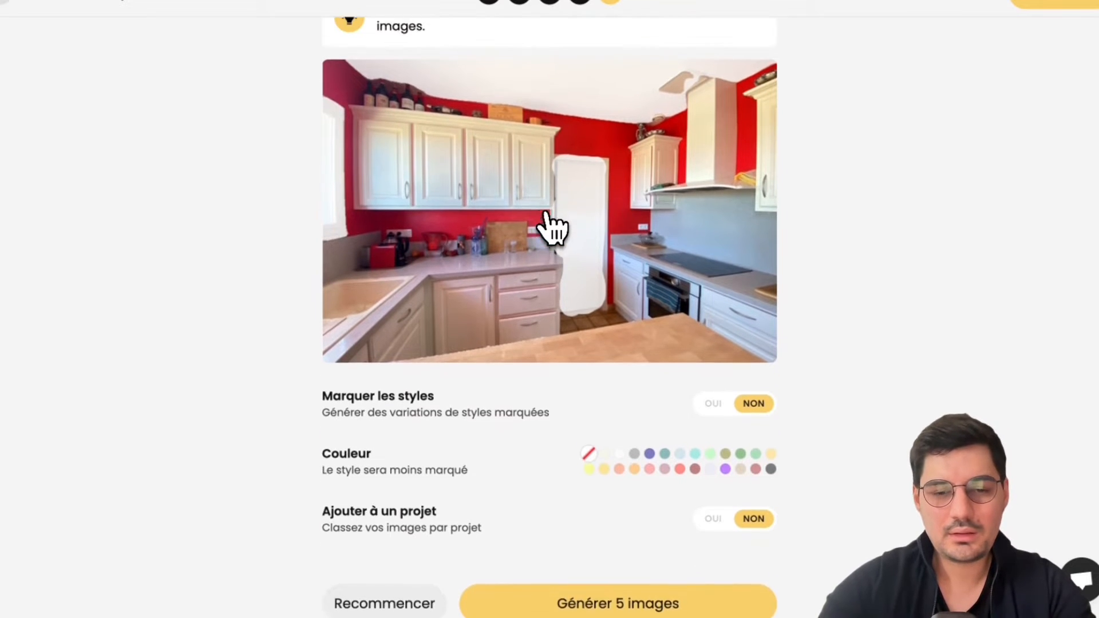
scroll(553, 278, "down", 2)
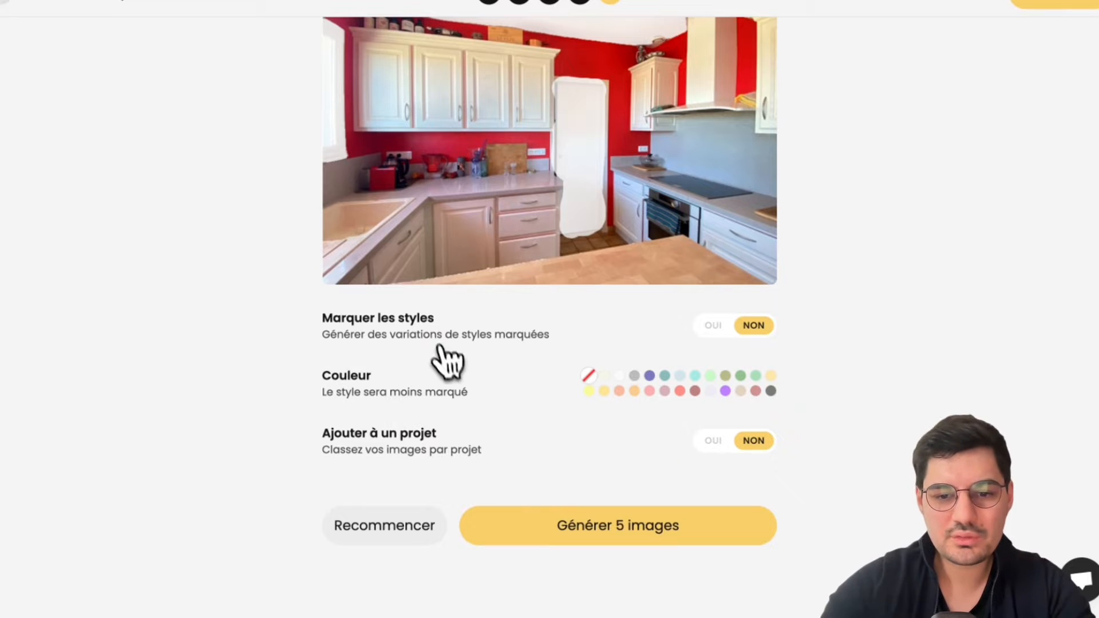
left_click(713, 325)
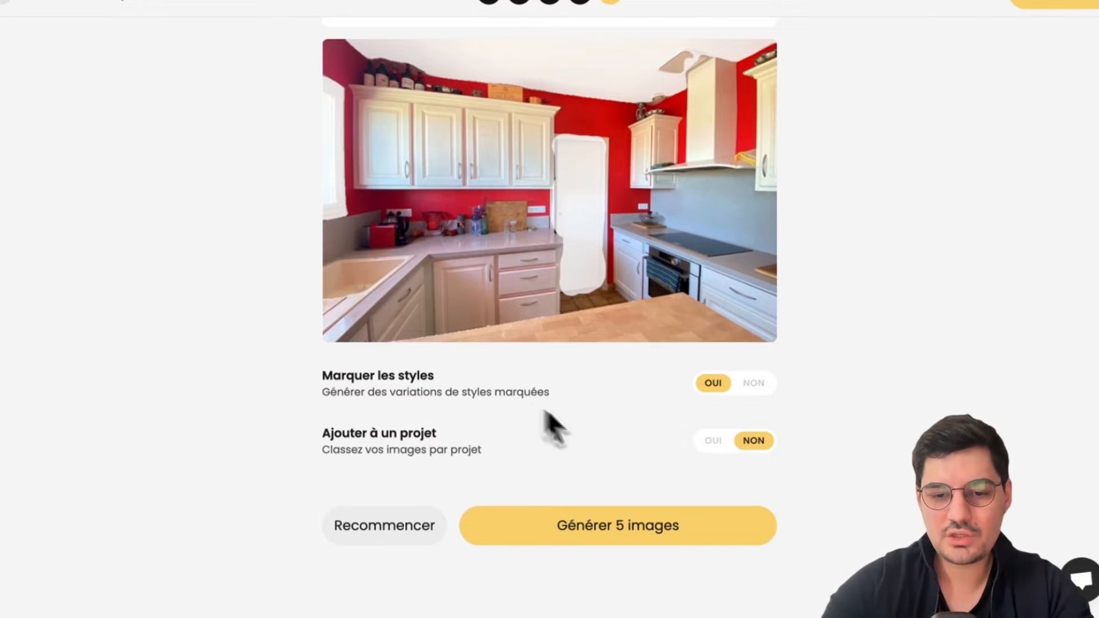
left_click(614, 526)
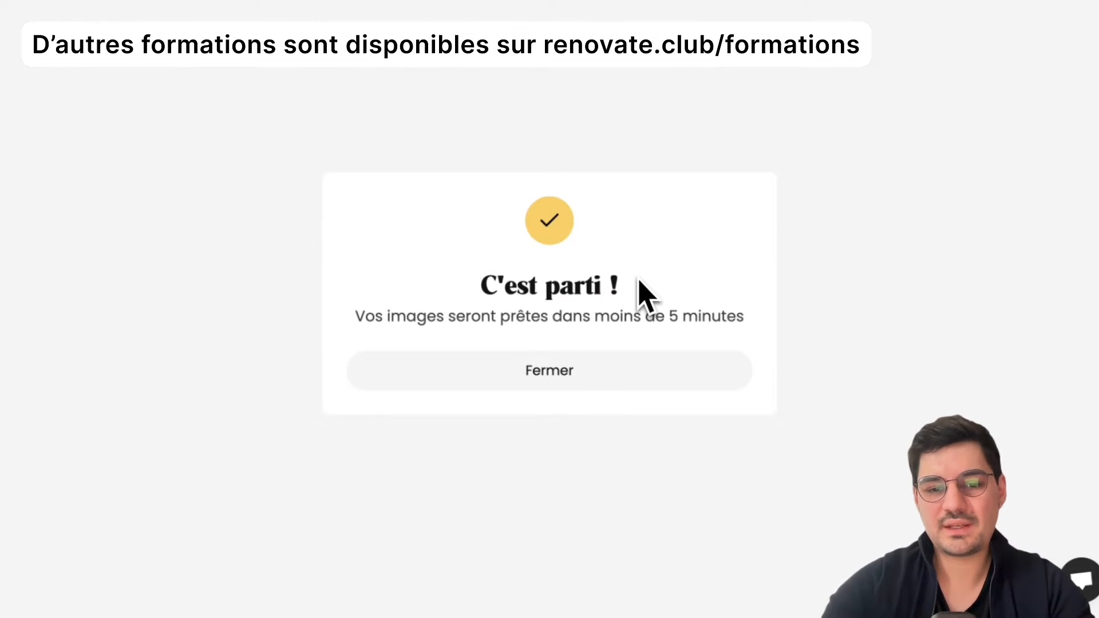
left_click(550, 375)
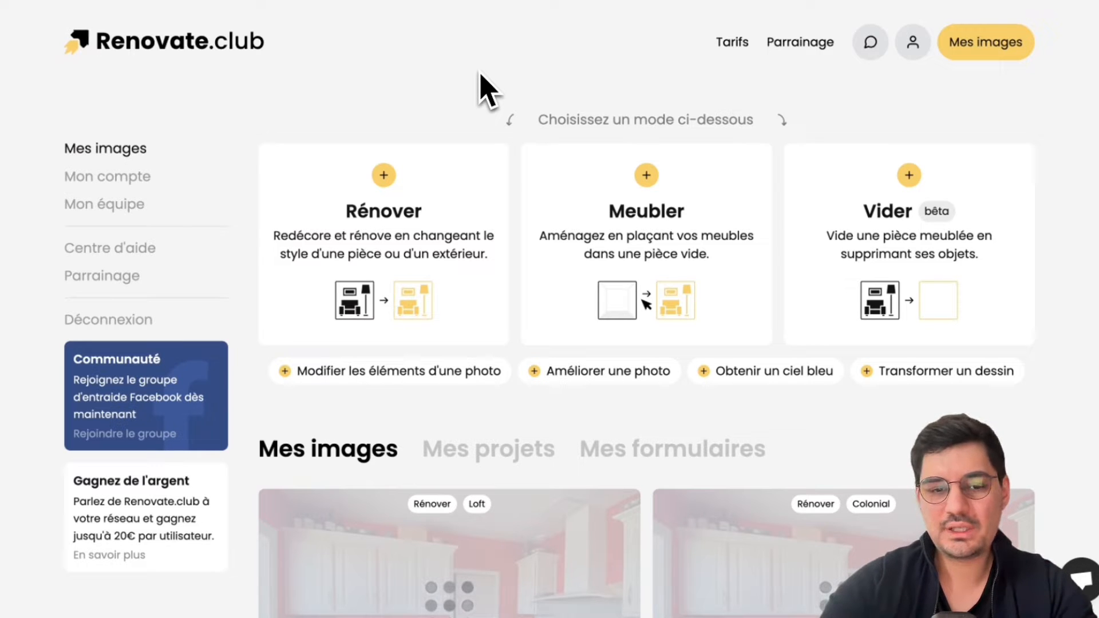
Start a new renovation in Rénover mode with the house and garden test image and continue to the photo type.
left_click(393, 232)
scroll(474, 263, "down", 3)
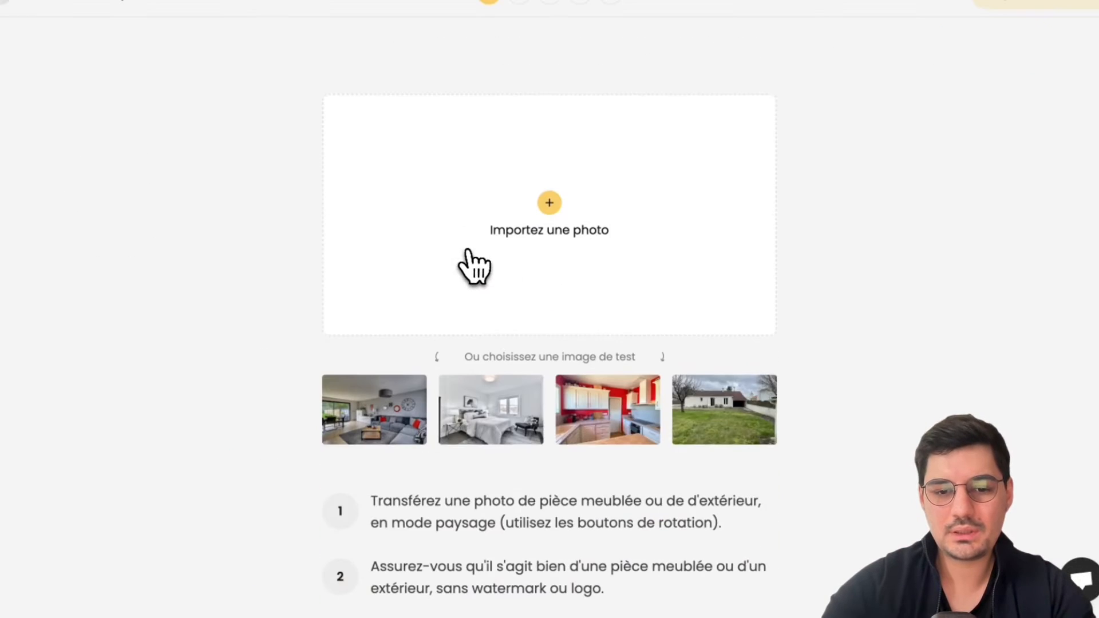
left_click(730, 421)
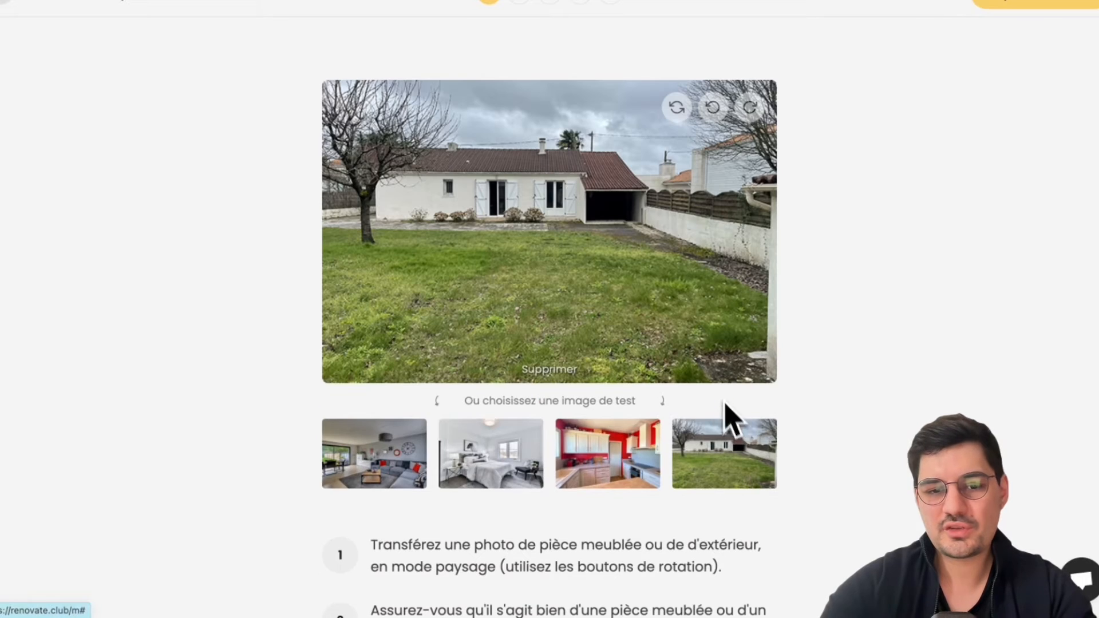
scroll(601, 240, "down", 5)
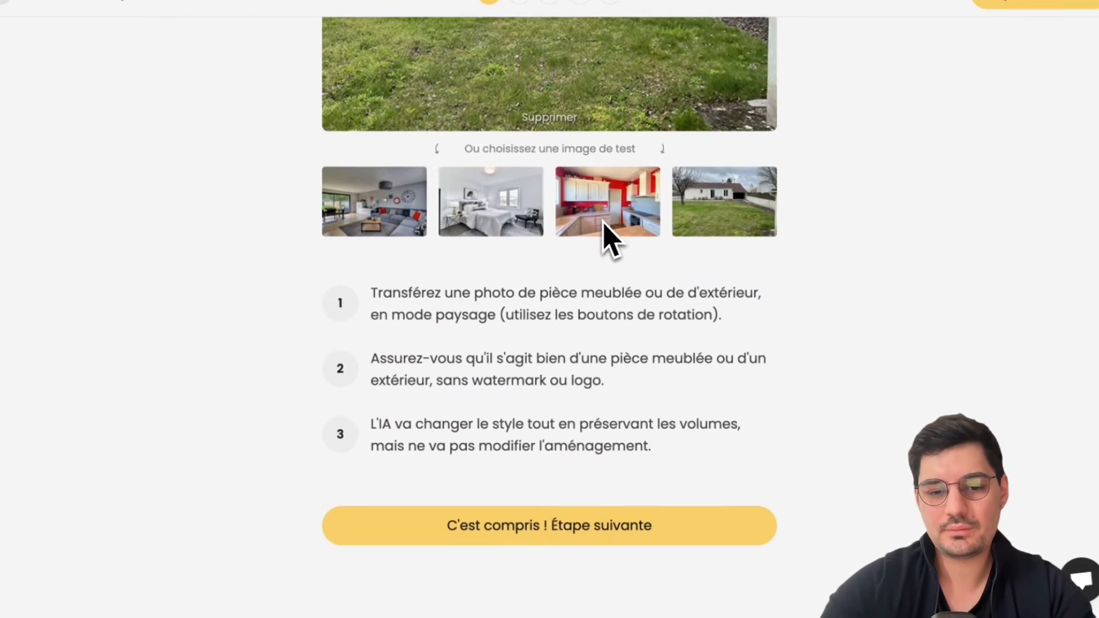
left_click(567, 530)
Set the photo type to Extérieur ou jardin and continue to the locking stage.
scroll(589, 515, "up", 3)
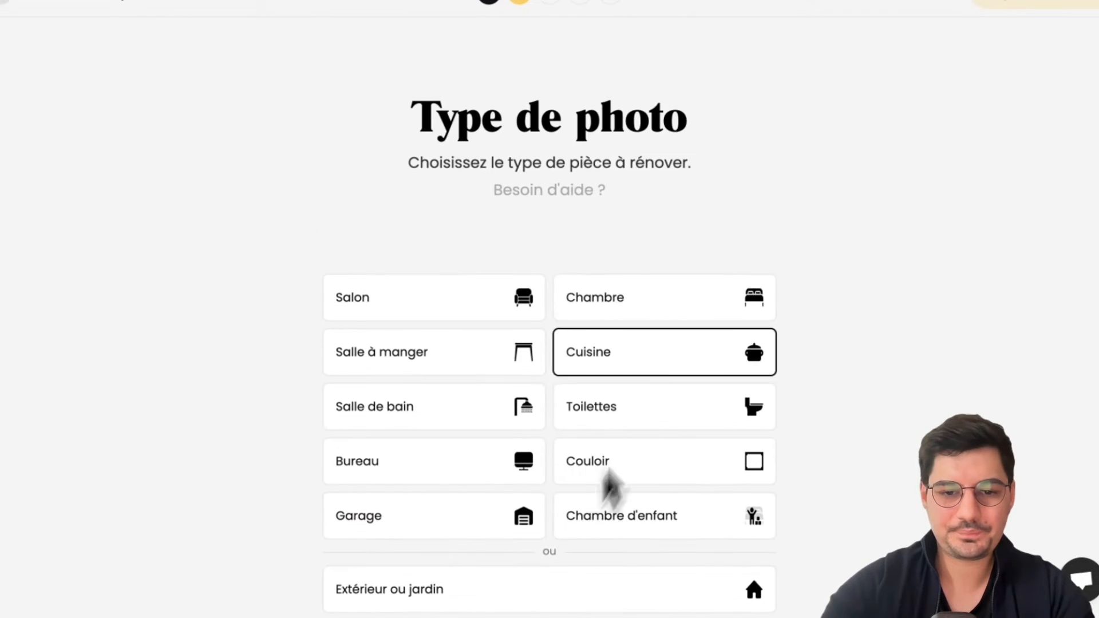
scroll(653, 240, "down", 3)
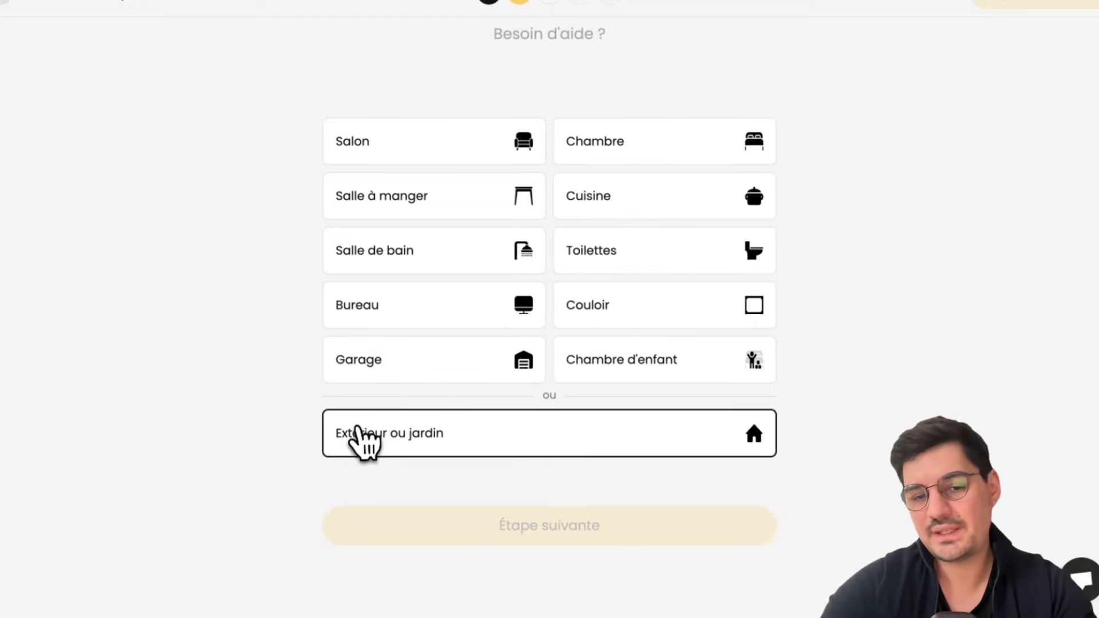
left_click(445, 441)
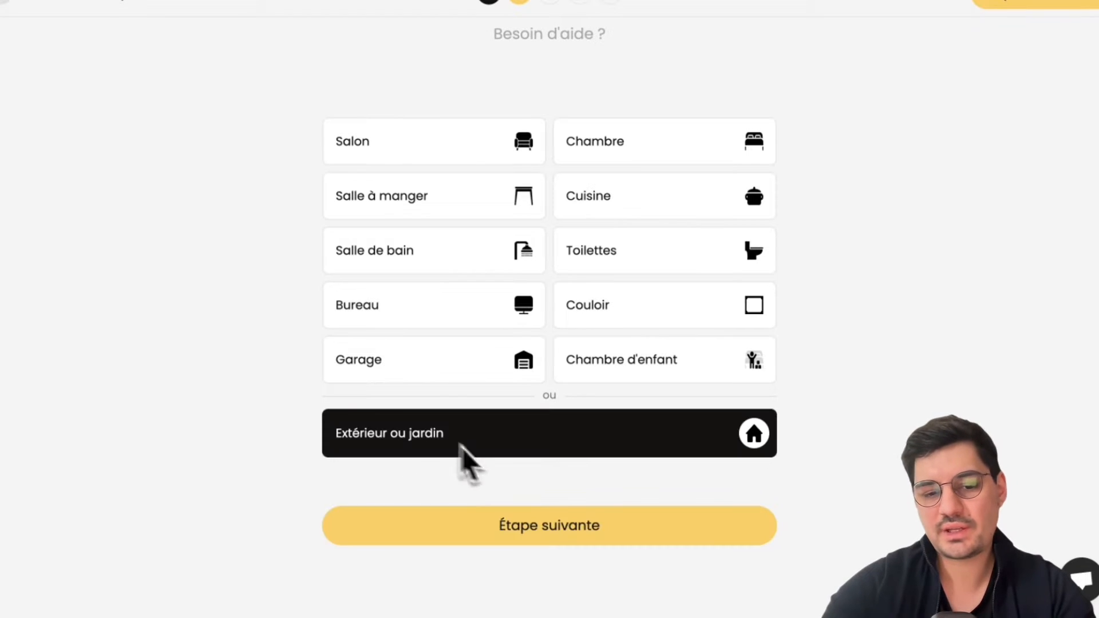
left_click(585, 548)
Paint over the unmasked parts of the fence and boundary wall beside the house to lock them.
scroll(739, 255, "down", 3)
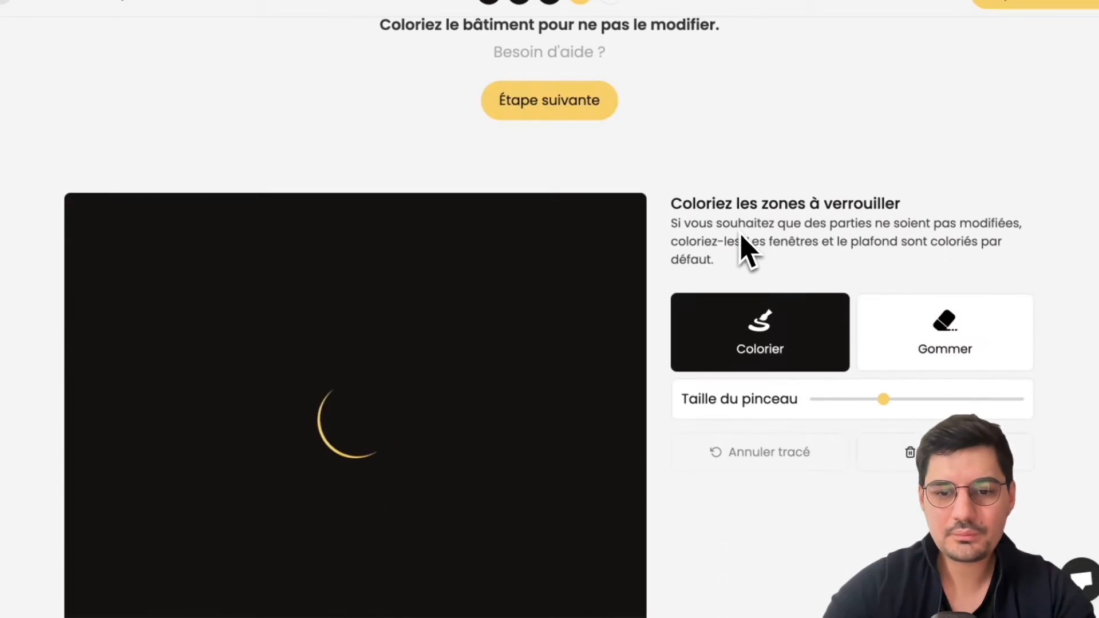
scroll(744, 247, "up", 1)
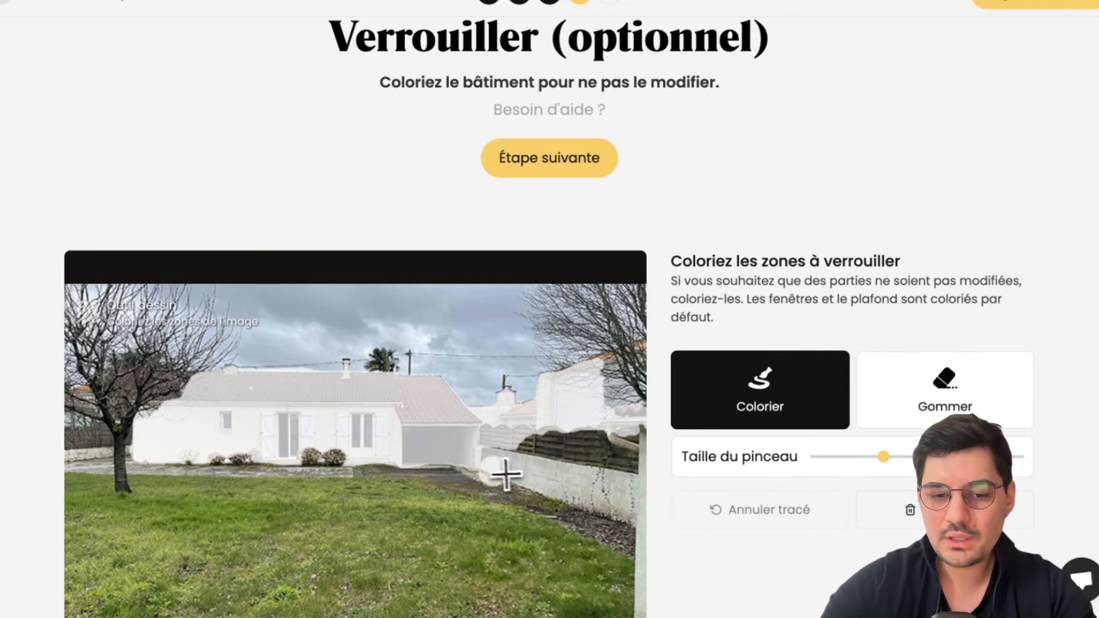
left_click(490, 461)
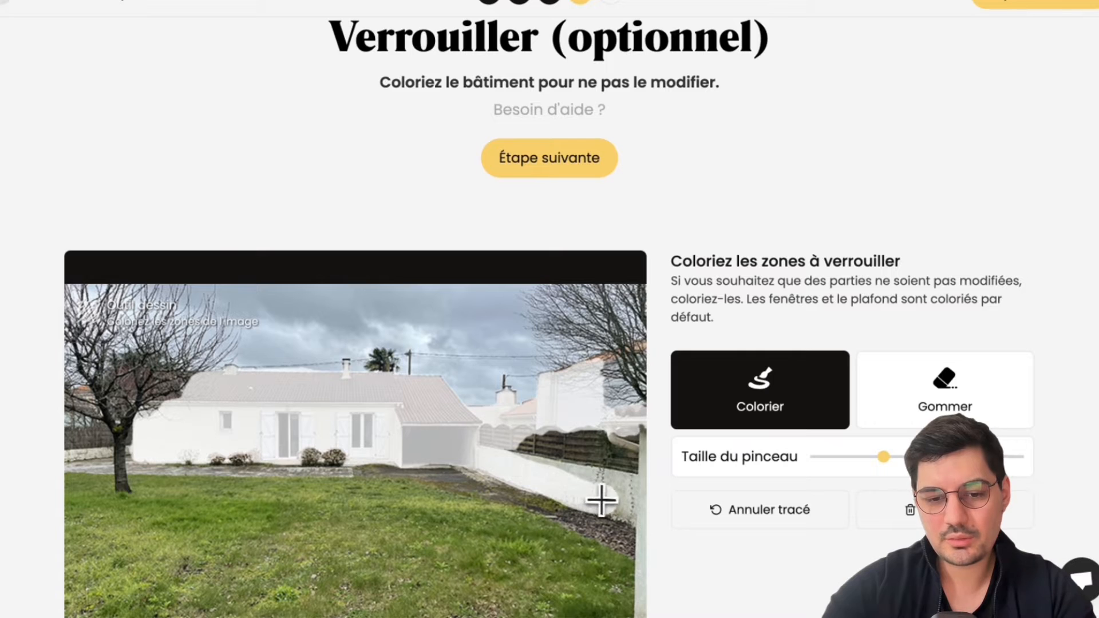
mouse_move(624, 509)
left_mouse_down()
mouse_move(634, 444)
mouse_move(609, 473)
mouse_move(602, 441)
mouse_move(521, 445)
mouse_move(585, 467)
left_mouse_up()
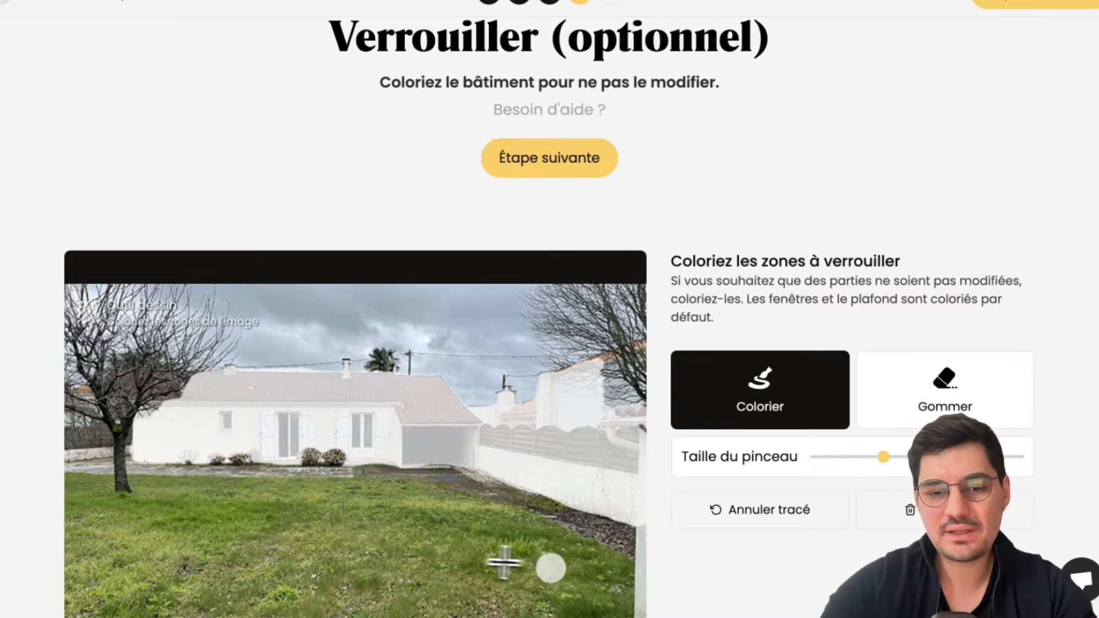
scroll(550, 569, "down", 2)
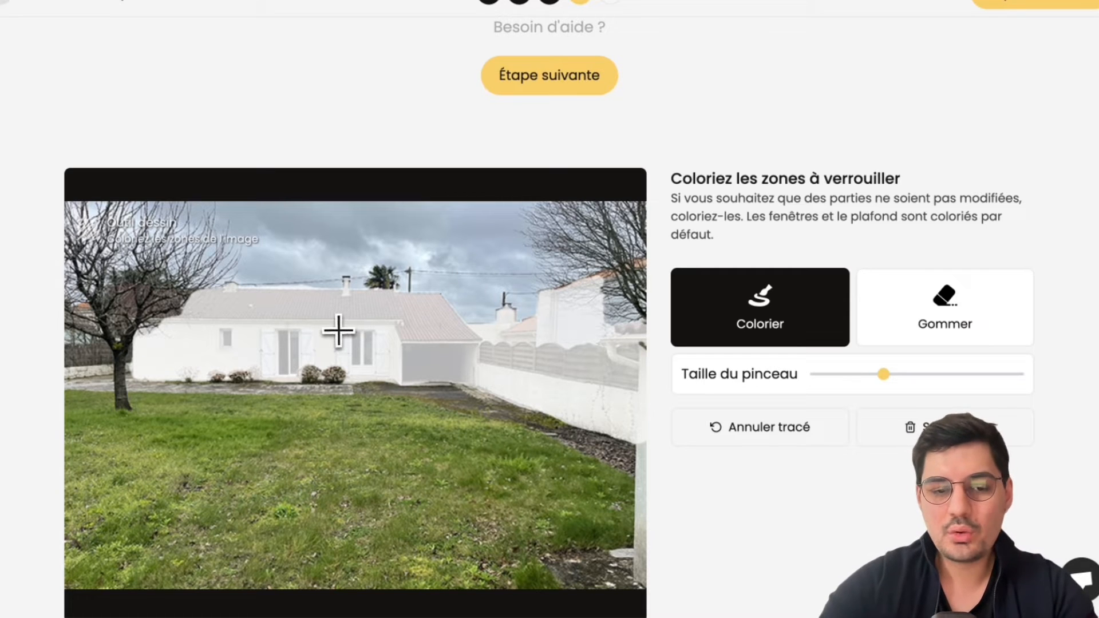
Erase the locking mask from the house's roof, façade and covered garage, leaving the neighbouring wall and fence locked.
left_click(925, 312)
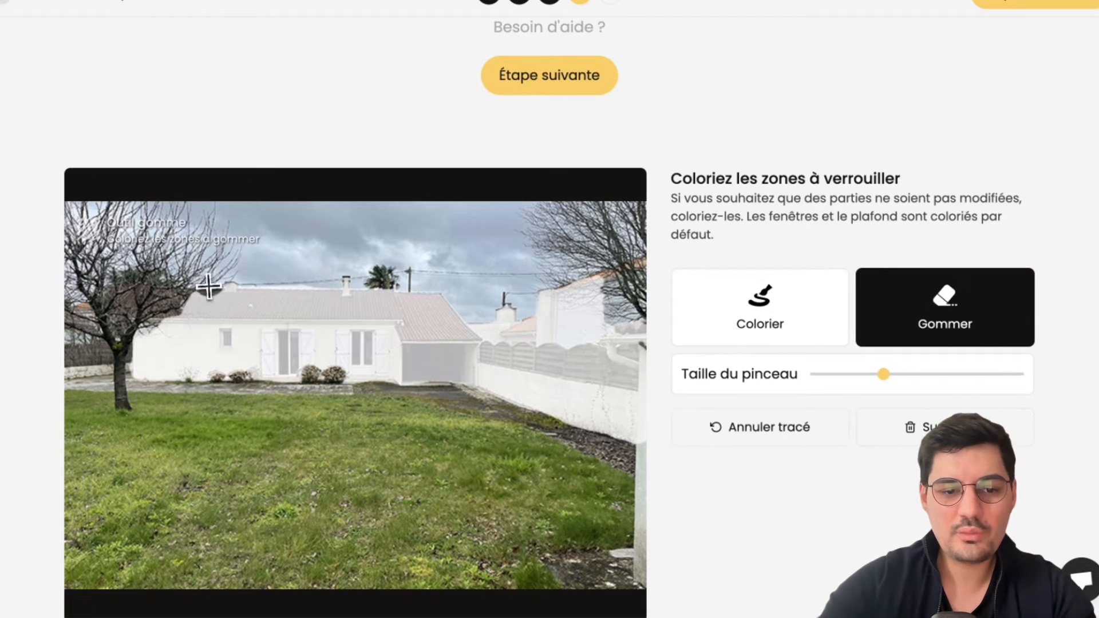
mouse_move(204, 309)
left_mouse_down()
mouse_move(154, 320)
mouse_move(229, 312)
mouse_move(198, 390)
mouse_move(375, 289)
mouse_move(374, 377)
left_mouse_up()
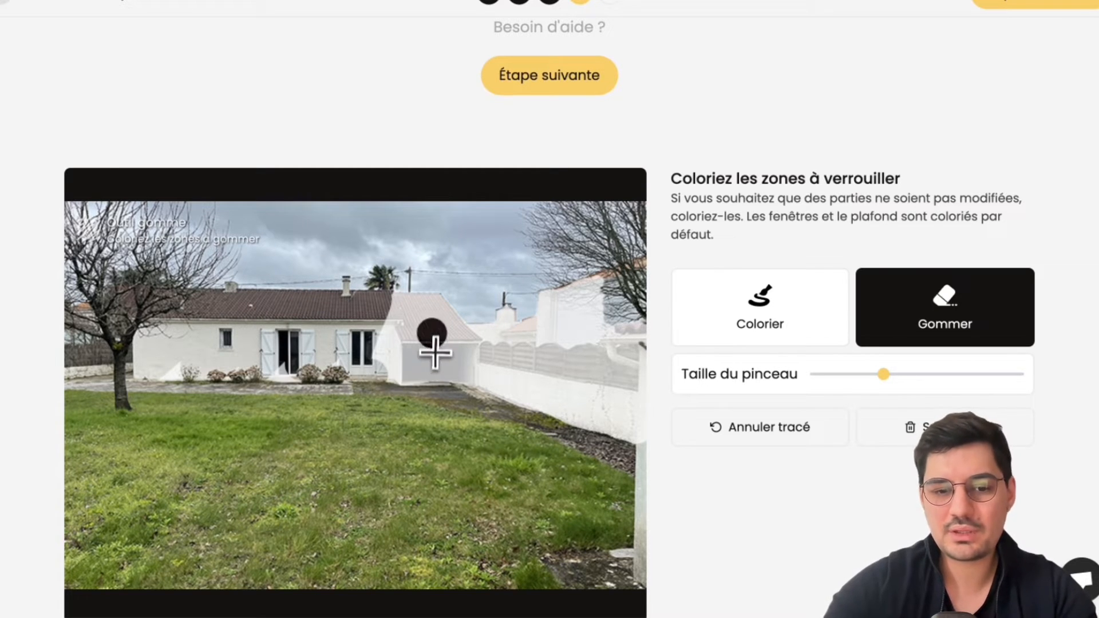
left_click_drag(226, 382, 172, 373)
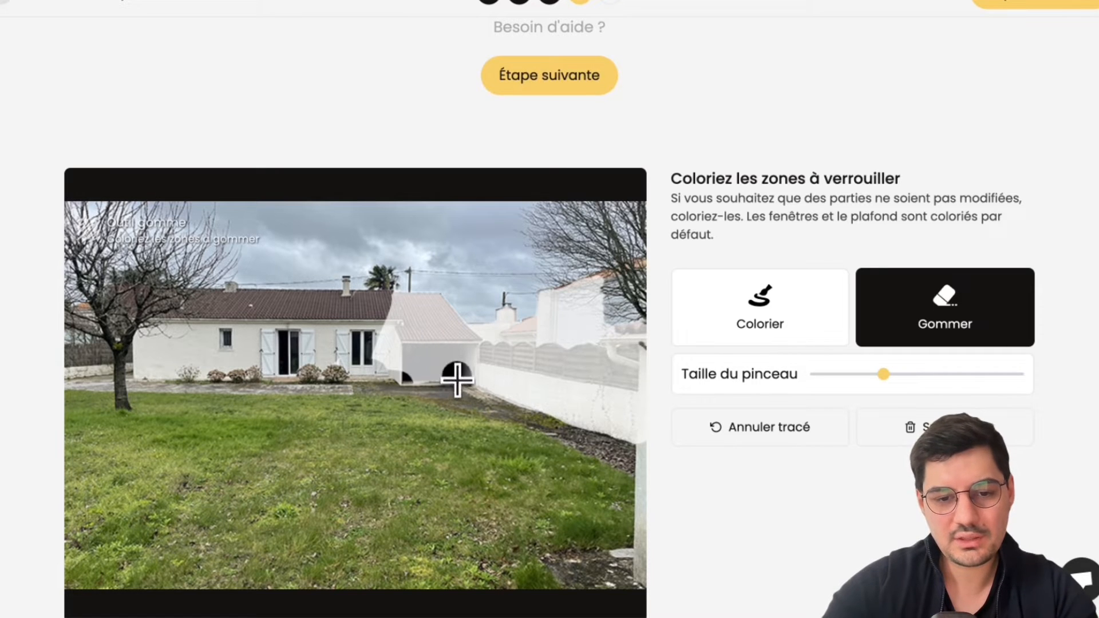
mouse_move(458, 379)
left_mouse_down()
mouse_move(448, 338)
mouse_move(411, 283)
mouse_move(380, 361)
mouse_move(404, 314)
mouse_move(420, 372)
mouse_move(422, 358)
mouse_move(441, 386)
mouse_move(503, 358)
mouse_move(415, 323)
left_mouse_up()
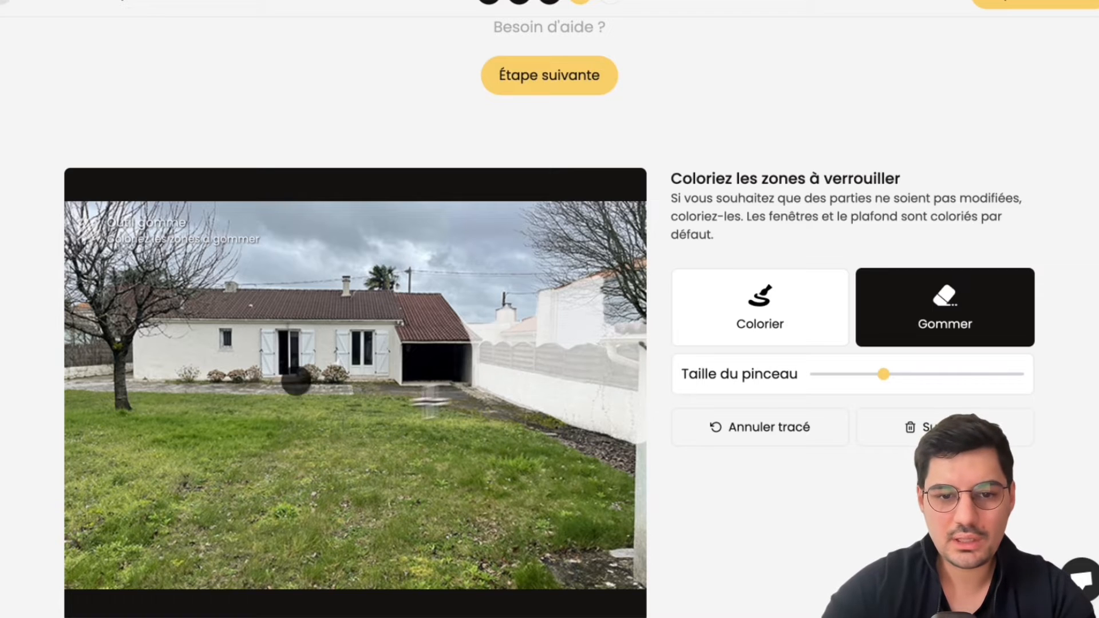
Continue to the summary and launch the generation of the 4 exterior images.
left_click(565, 73)
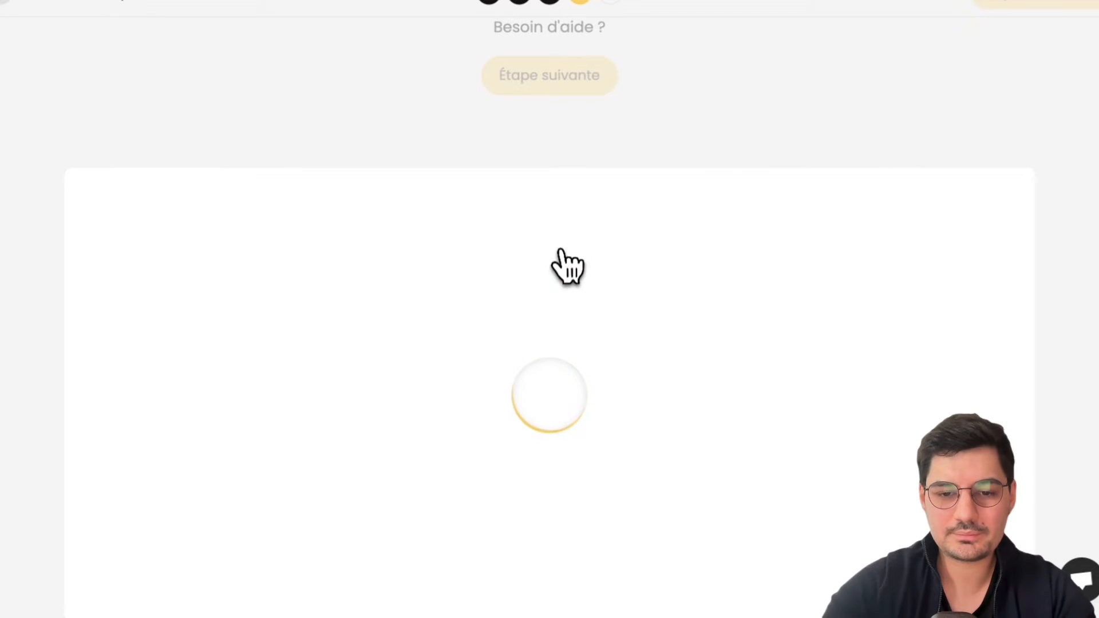
scroll(567, 269, "down", 4)
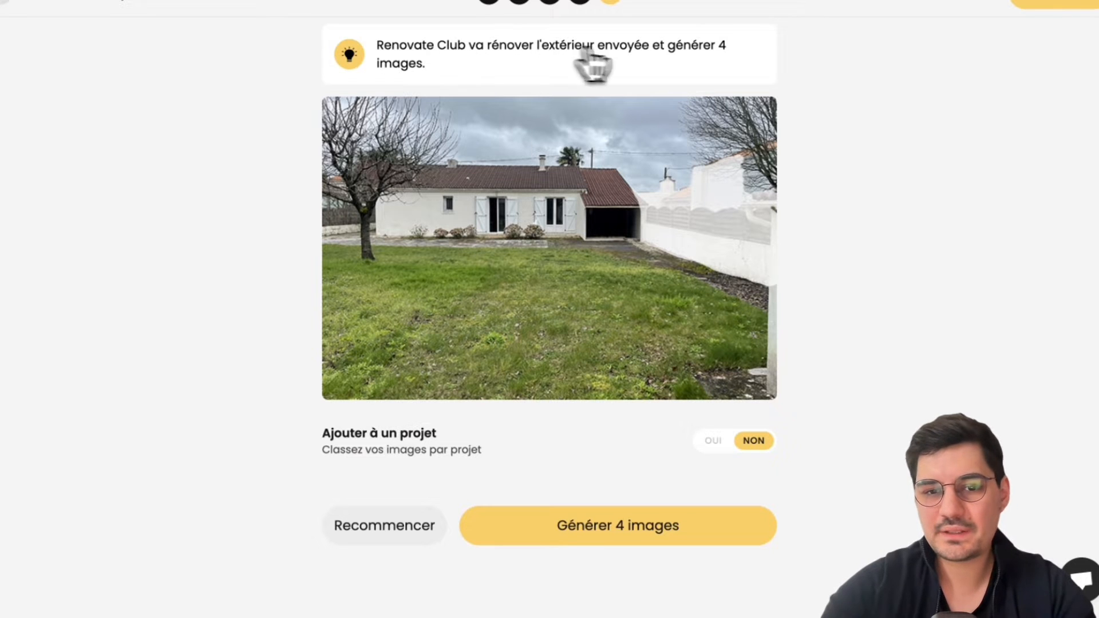
left_click(587, 529)
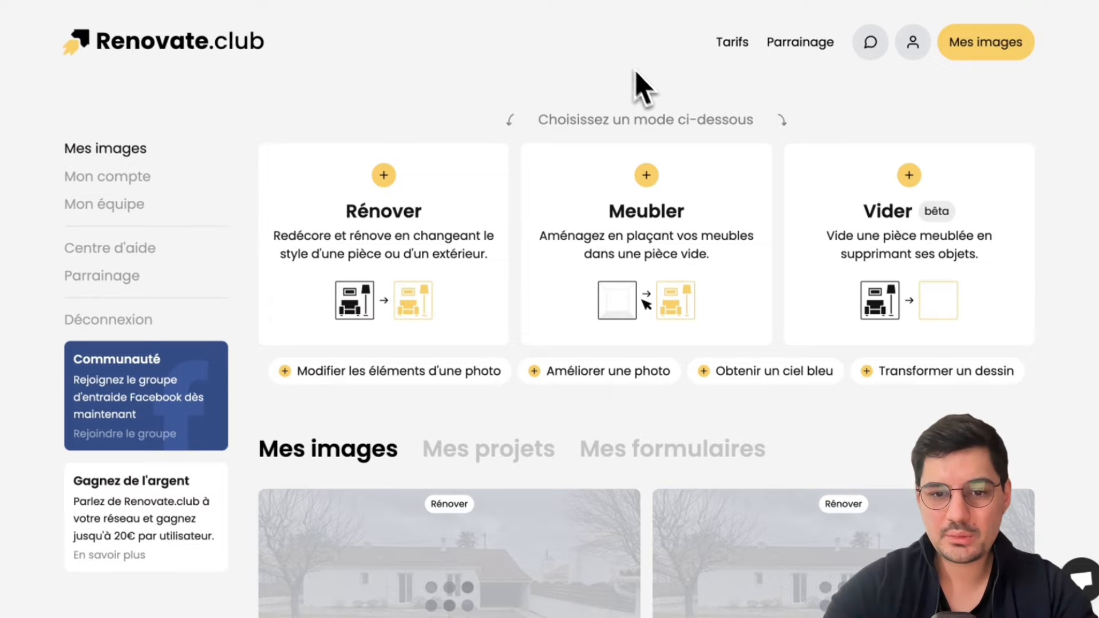
Start an automatic furnishing in Meubler mode with the empty brick-wall room test image and continue to the photo type.
left_click(627, 246)
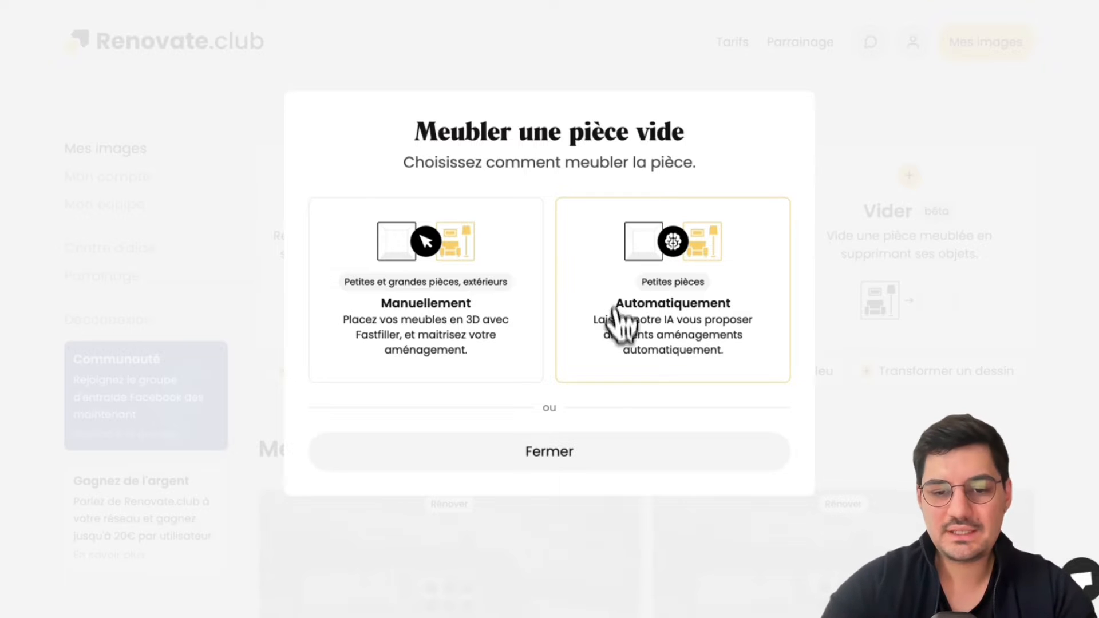
left_click(688, 309)
scroll(487, 123, "down", 2)
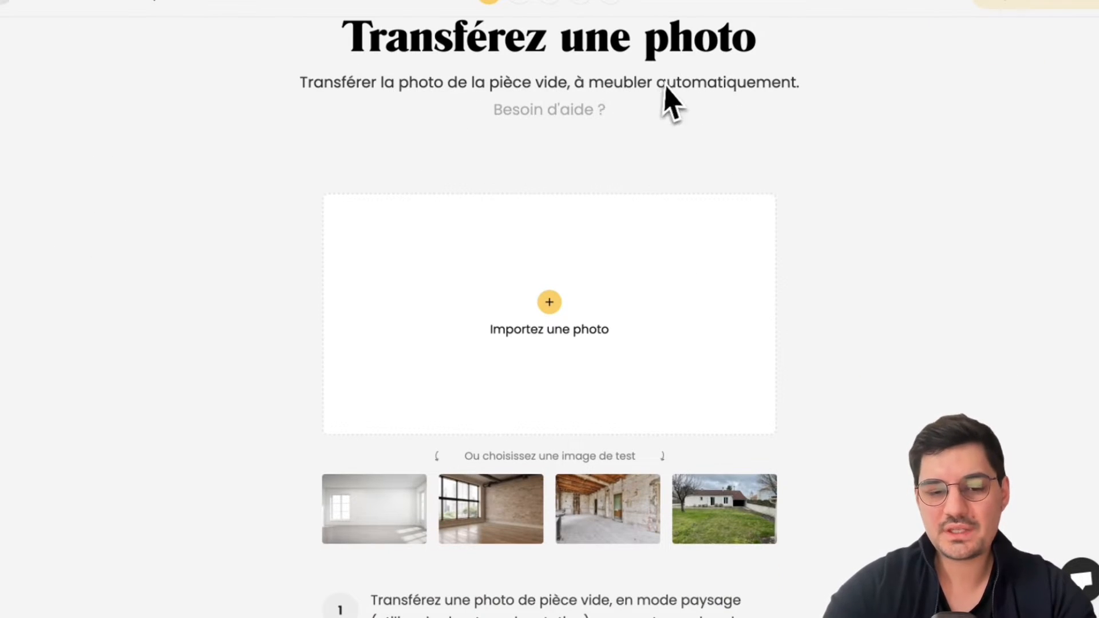
scroll(668, 98, "down", 3)
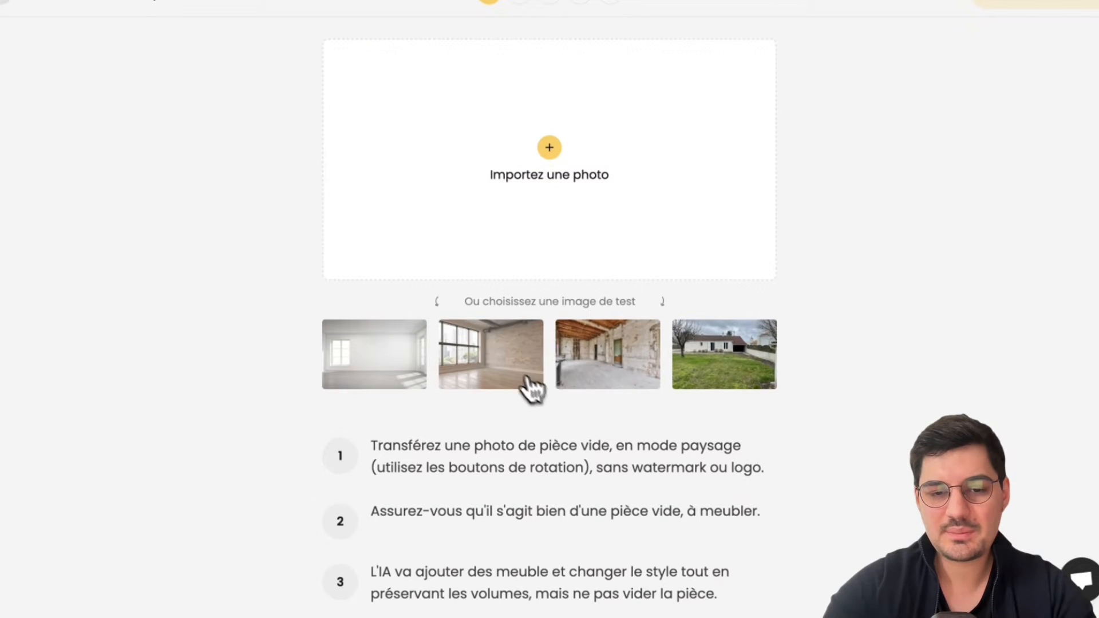
left_click(527, 380)
scroll(950, 403, "down", 4)
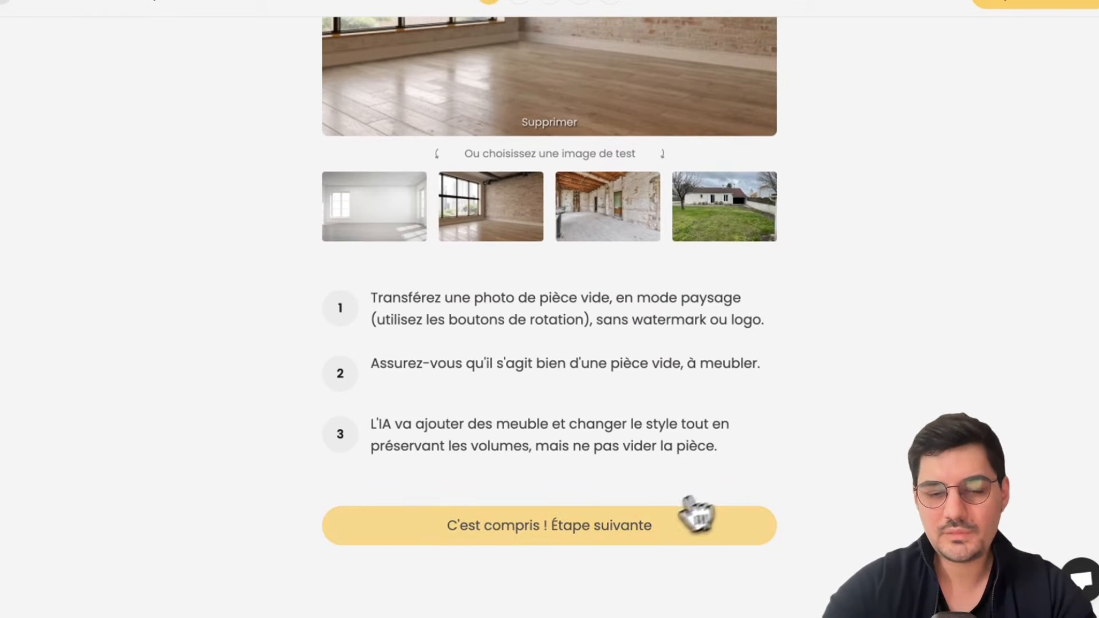
left_click(652, 532)
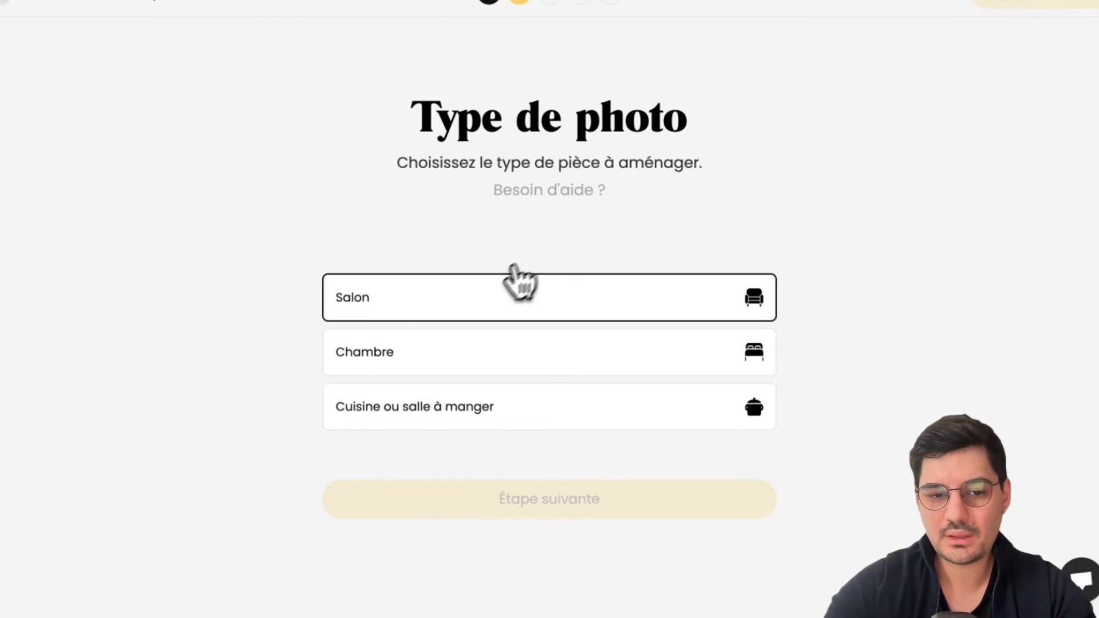
Set the photo type to Salon, continue to the style choice and browse the interior styles.
left_click(504, 286)
left_click(572, 519)
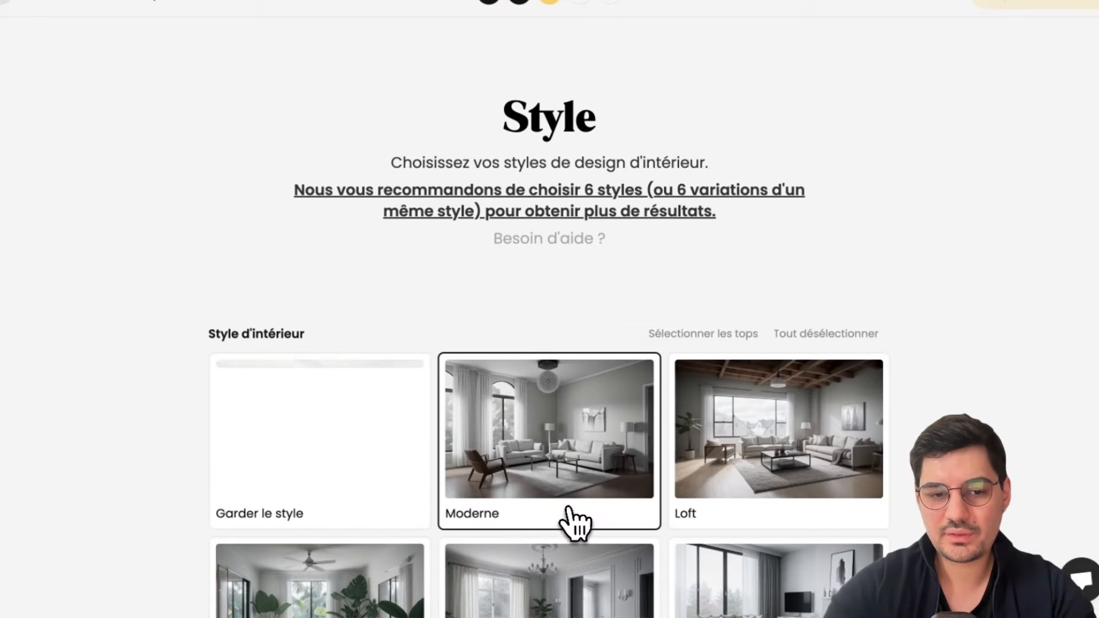
scroll(775, 290, "down", 5)
scroll(432, 159, "up", 3)
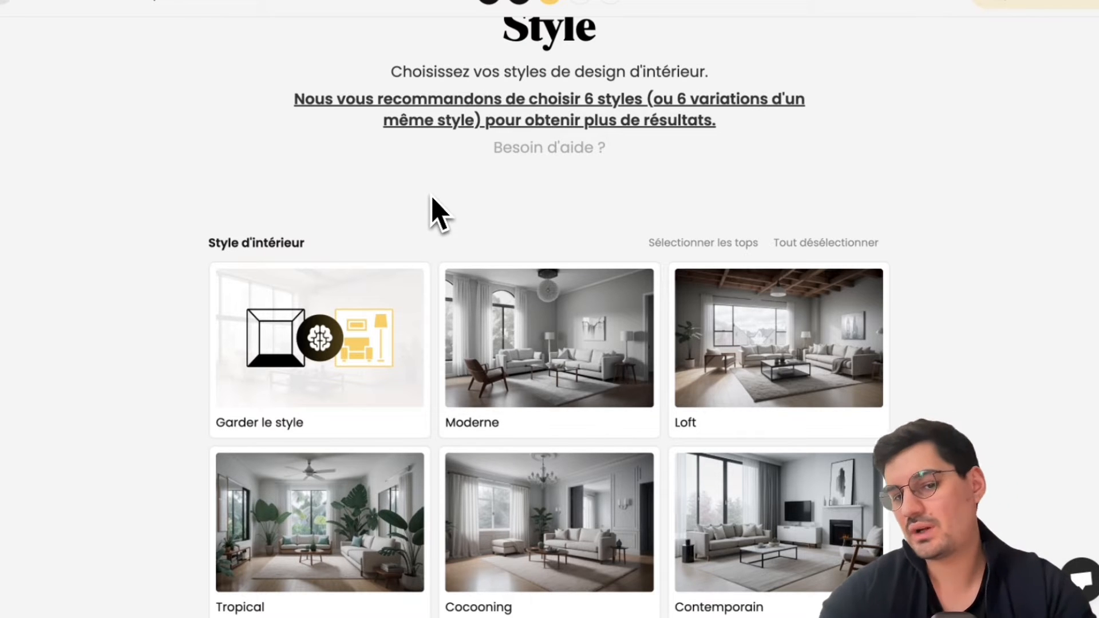
scroll(433, 198, "down", 2)
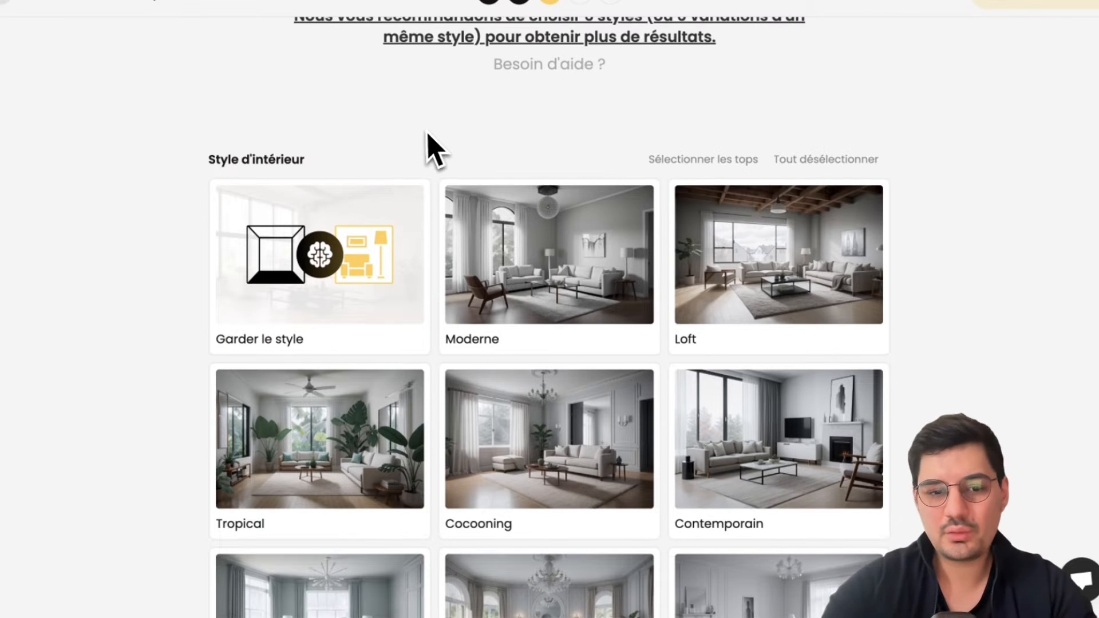
Select one variation each of Moderne, Loft, Tropical and Cocooning plus two of Garder le style, and continue to the locking stage.
left_click(570, 255)
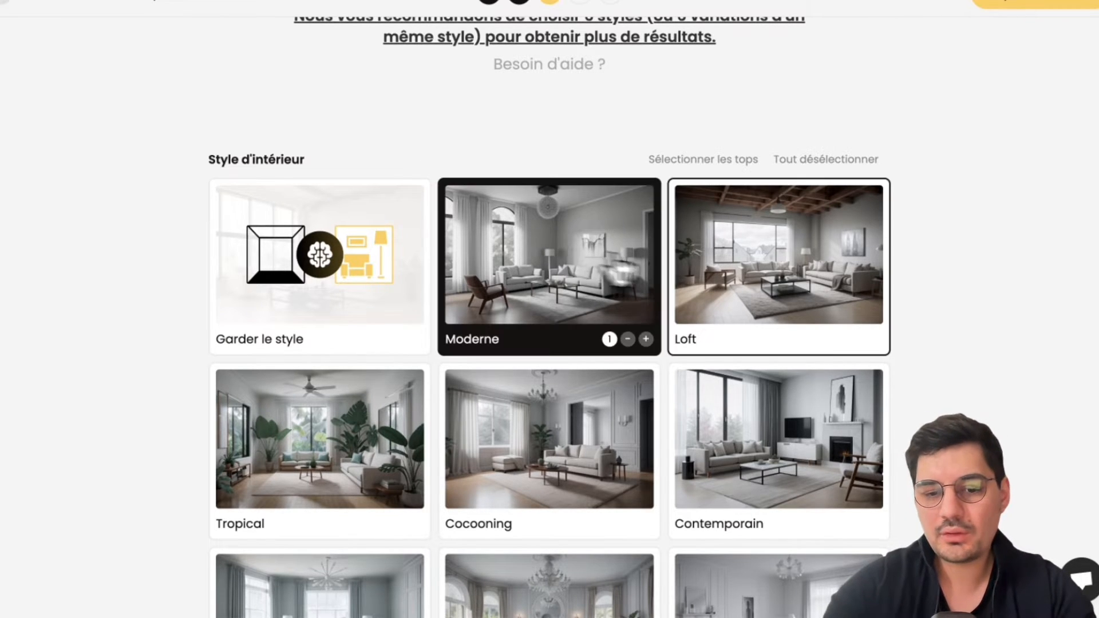
left_click(749, 264)
left_click(367, 437)
scroll(372, 435, "down", 2)
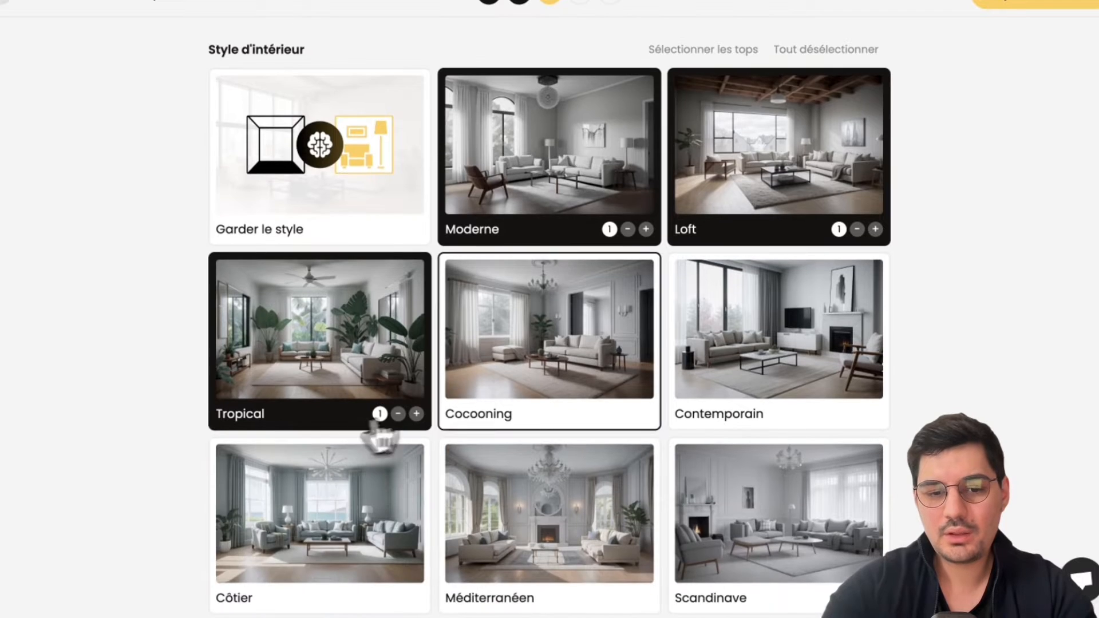
left_click(553, 355)
left_click(338, 164)
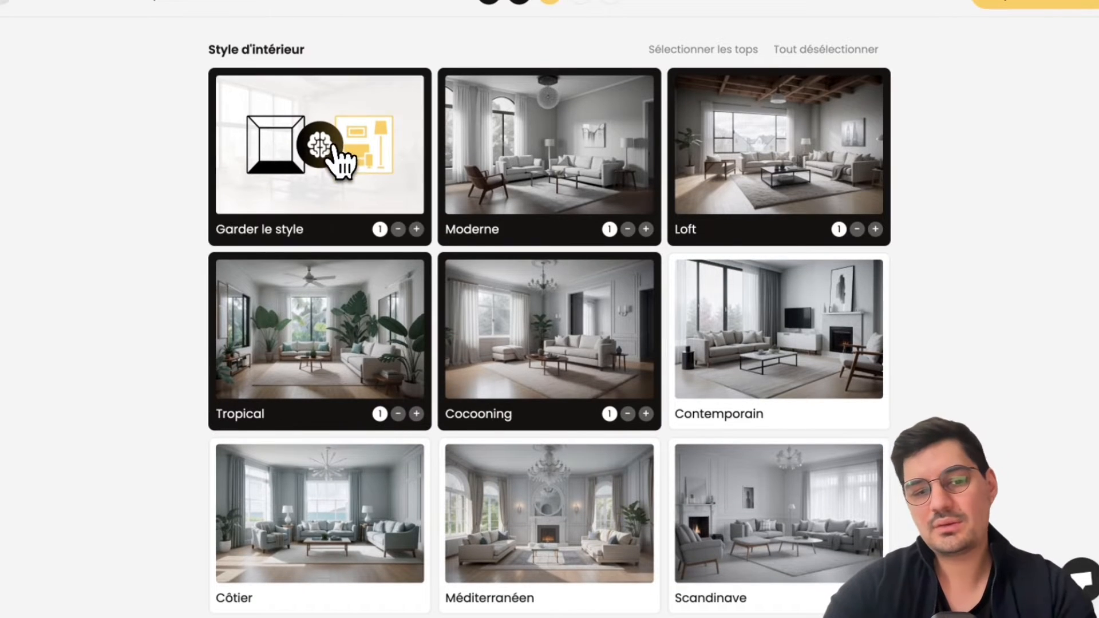
scroll(351, 179, "up", 1)
left_click(416, 276)
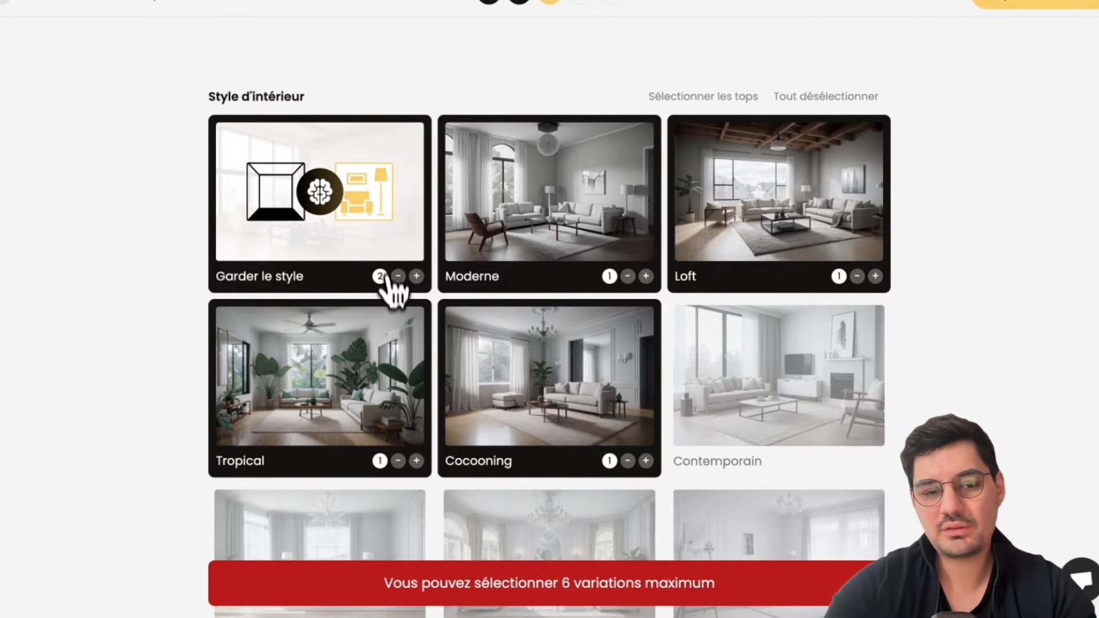
scroll(369, 229, "up", 2)
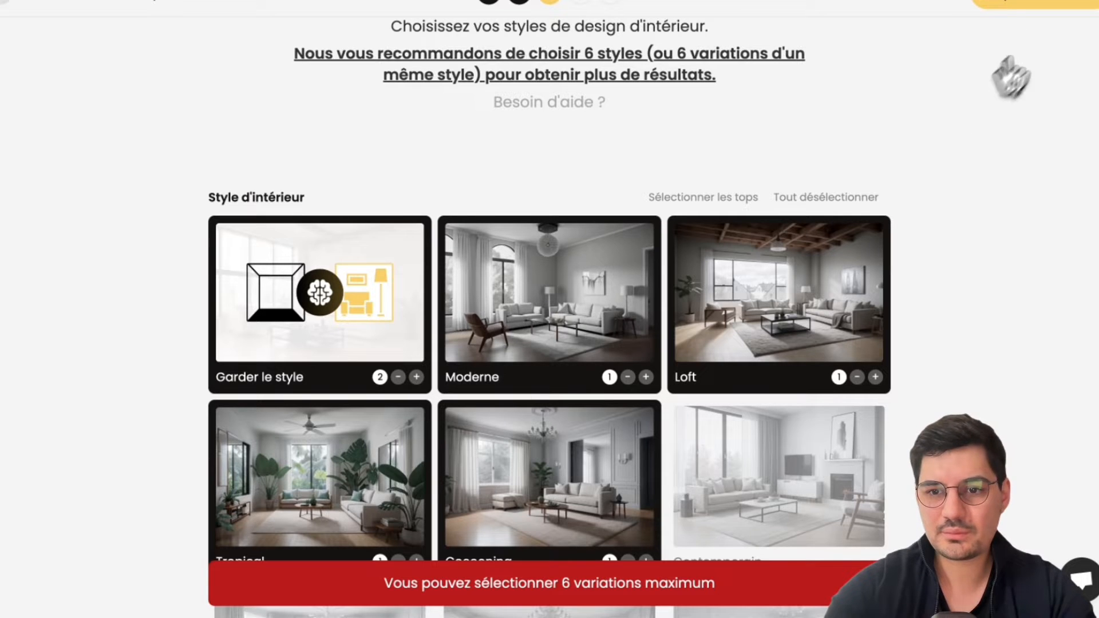
left_click(1053, 13)
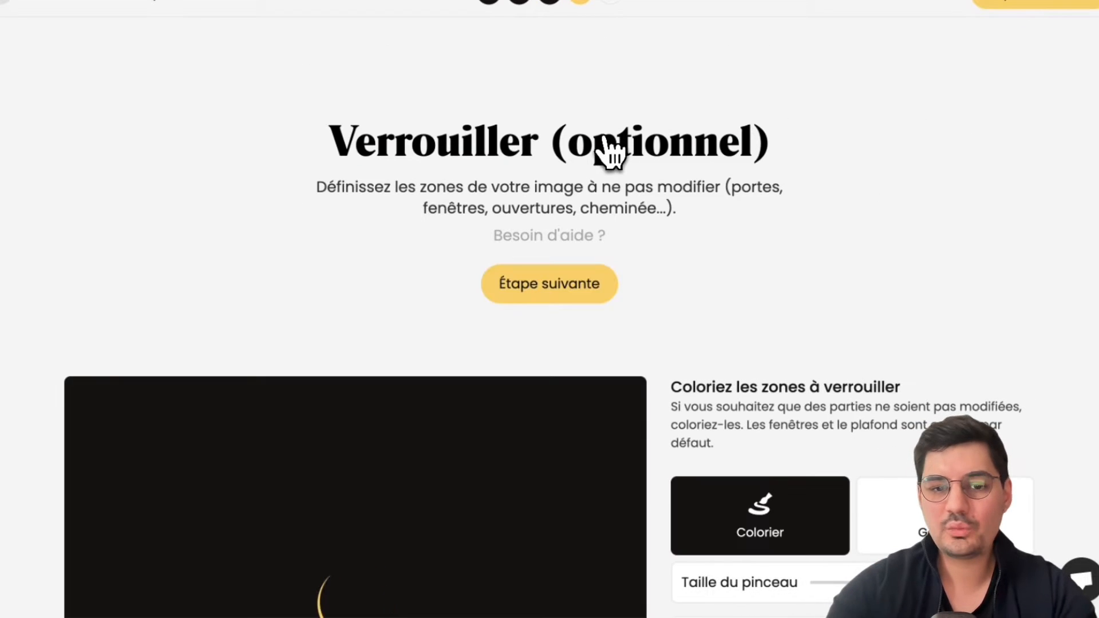
Reduce the brush size and paint over the pipes and beam along the ceiling to lock them.
scroll(611, 152, "down", 3)
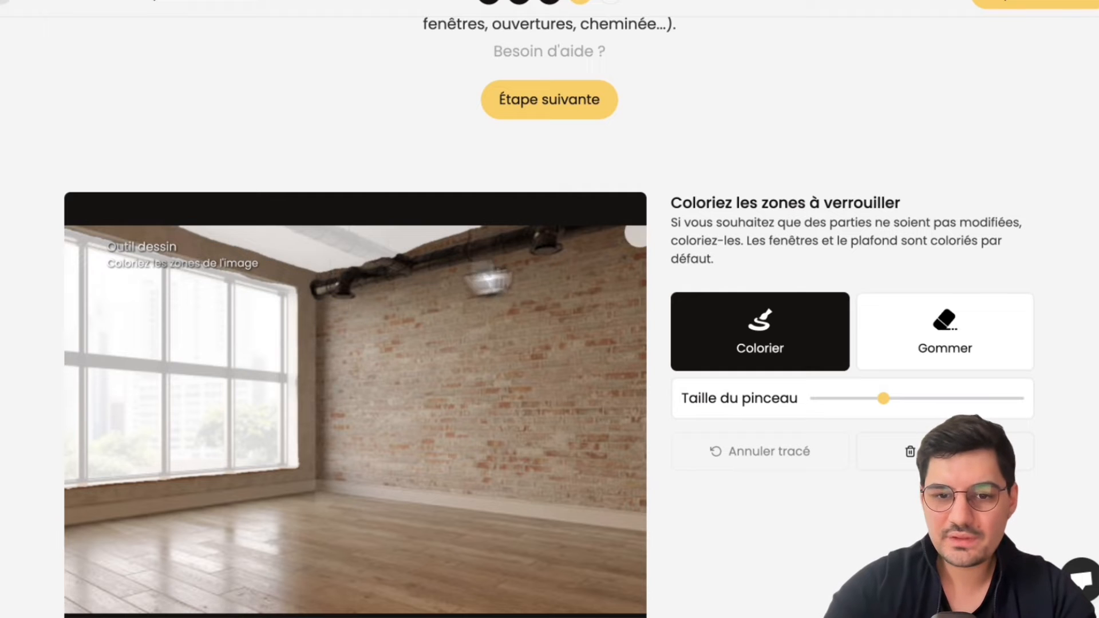
left_click(837, 399)
left_click_drag(837, 401, 841, 399)
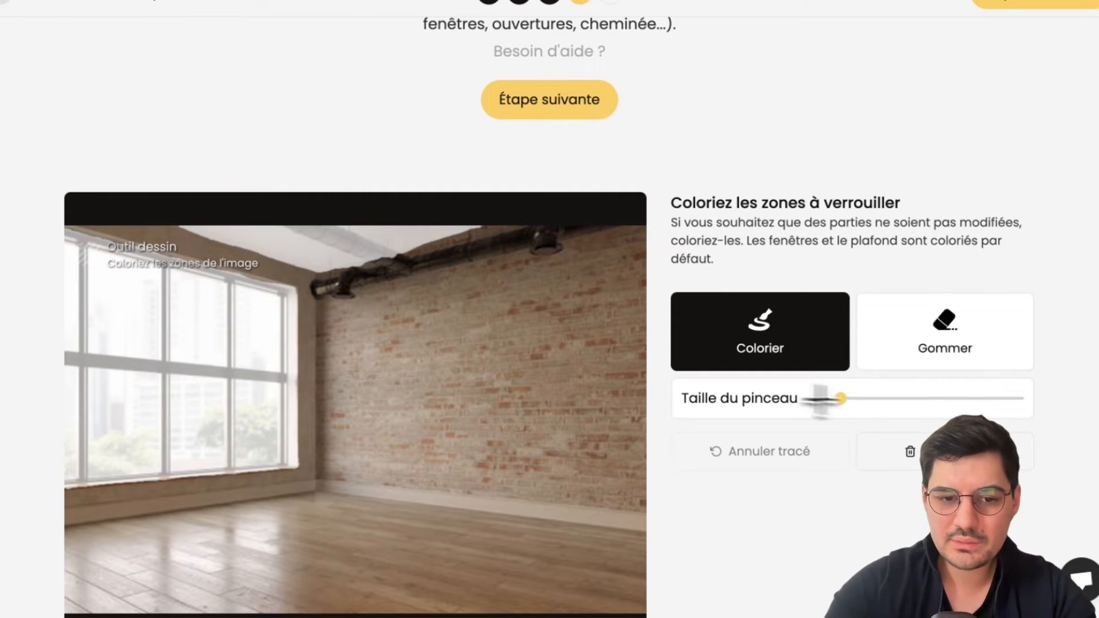
mouse_move(341, 290)
left_mouse_down()
mouse_move(319, 290)
mouse_move(361, 284)
left_mouse_up()
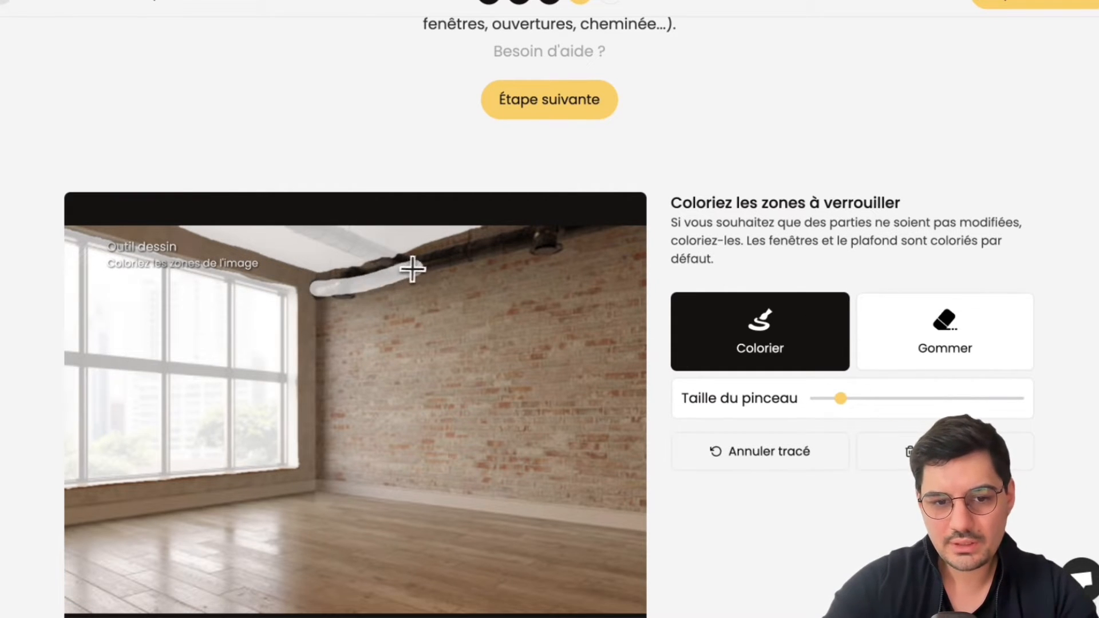
mouse_move(462, 253)
left_mouse_down()
mouse_move(607, 238)
mouse_move(395, 258)
left_mouse_up()
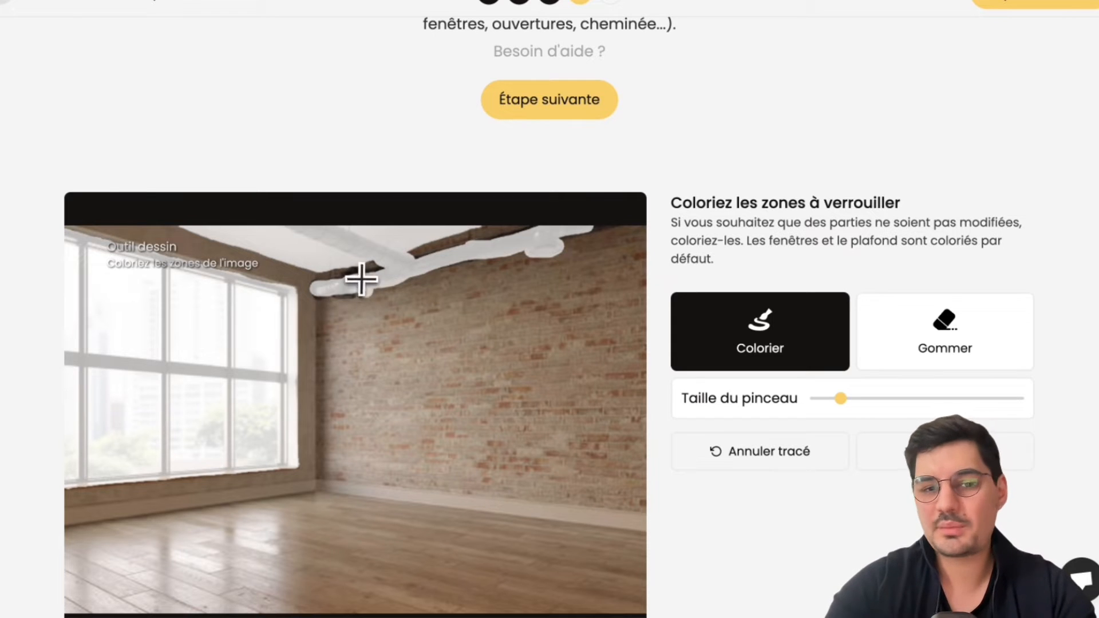
Continue to the summary and launch the generation of the 6 furnished living room images.
left_click(540, 104)
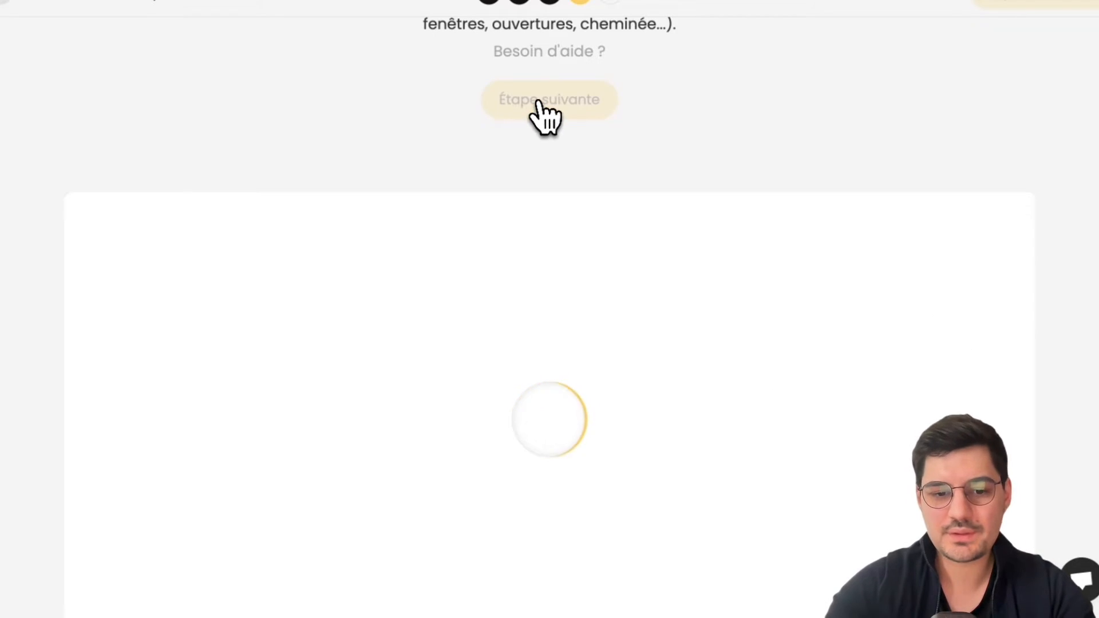
scroll(675, 140, "up", 1)
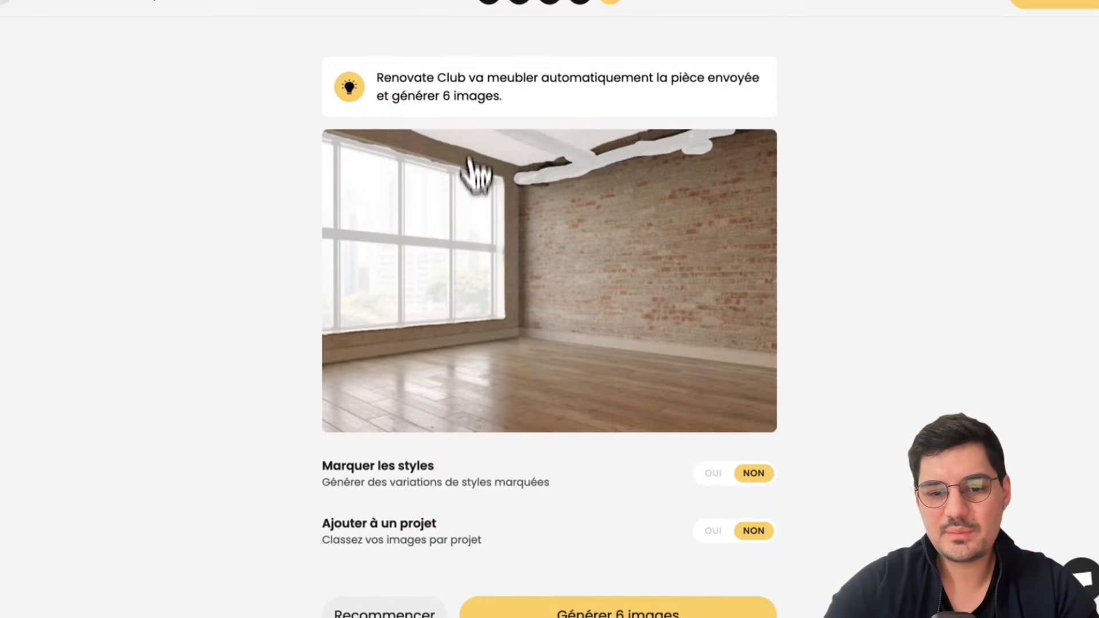
scroll(471, 200, "down", 3)
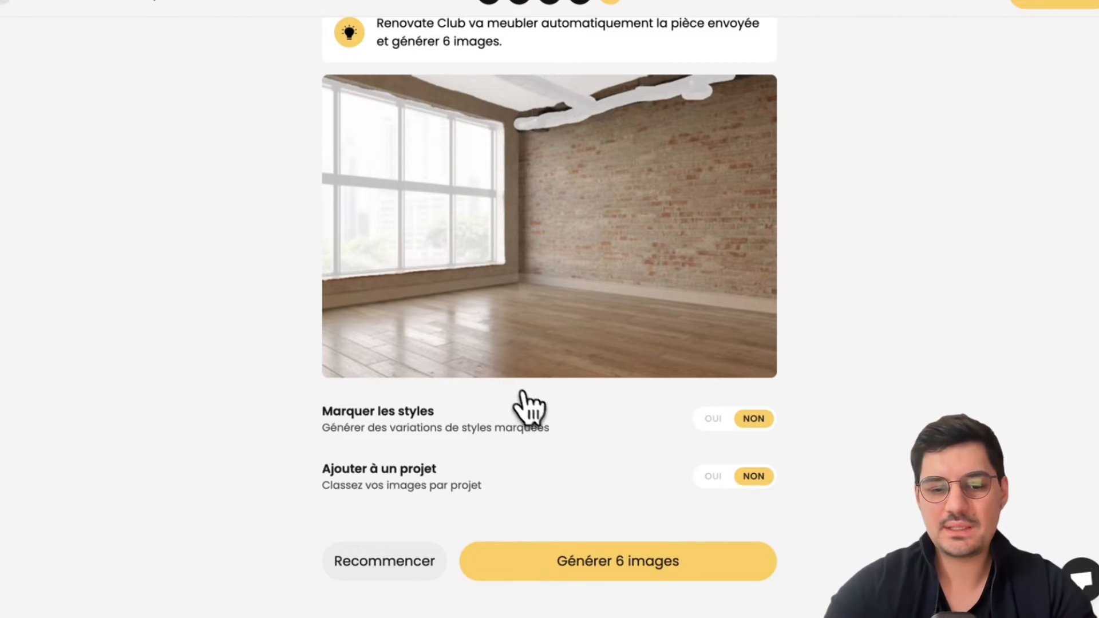
scroll(528, 404, "down", 1)
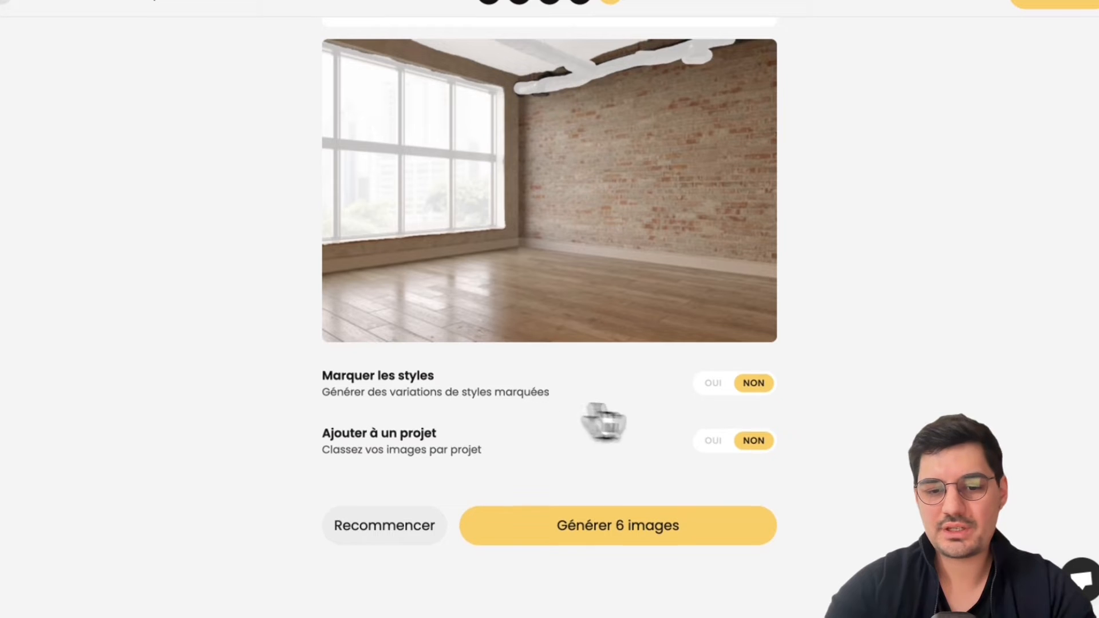
left_click(640, 539)
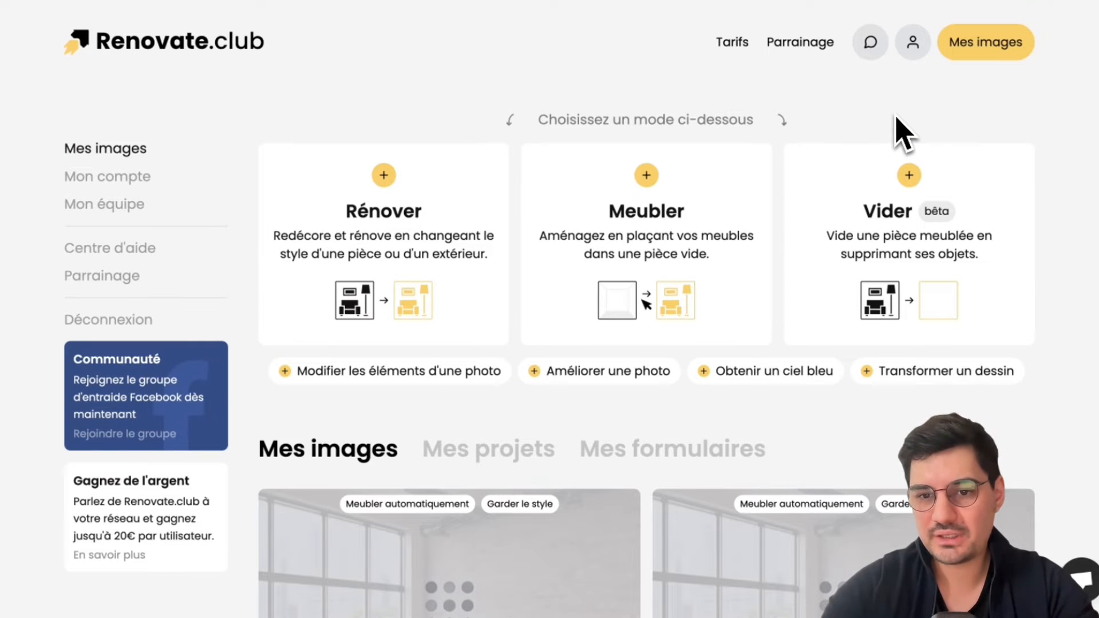
Start emptying a furnished room in Vider mode with the white bedroom test image.
left_click(946, 249)
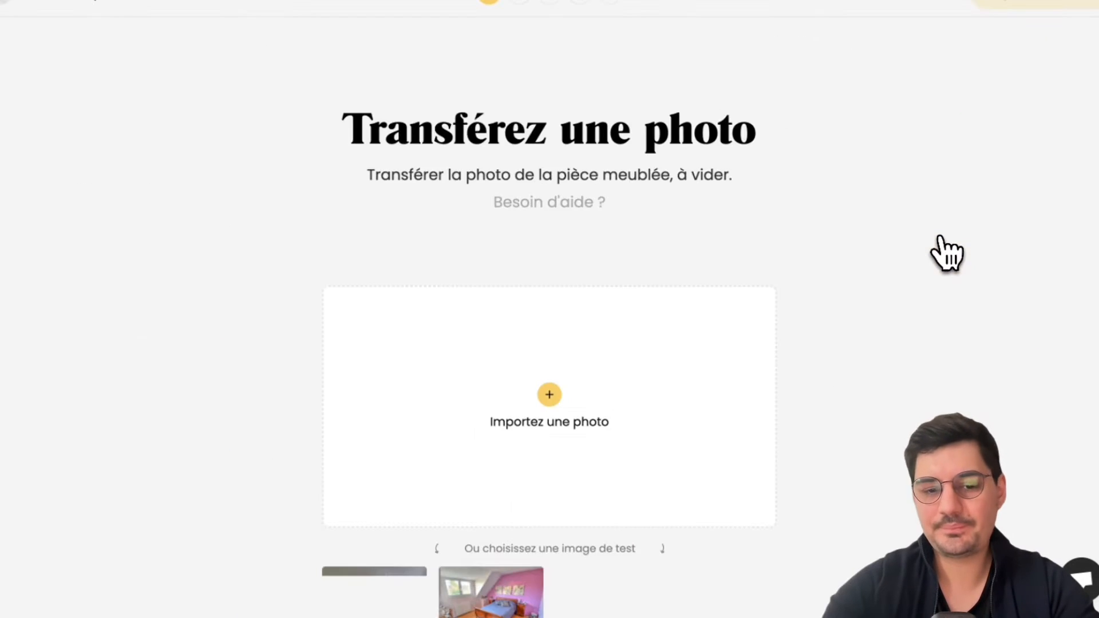
scroll(927, 217, "down", 3)
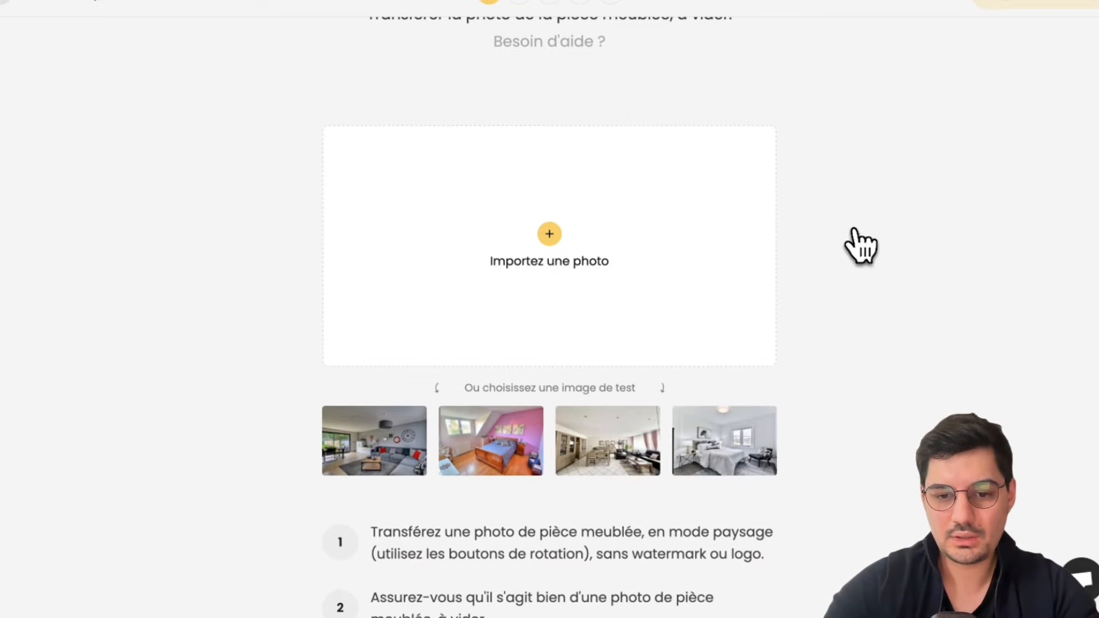
left_click(696, 444)
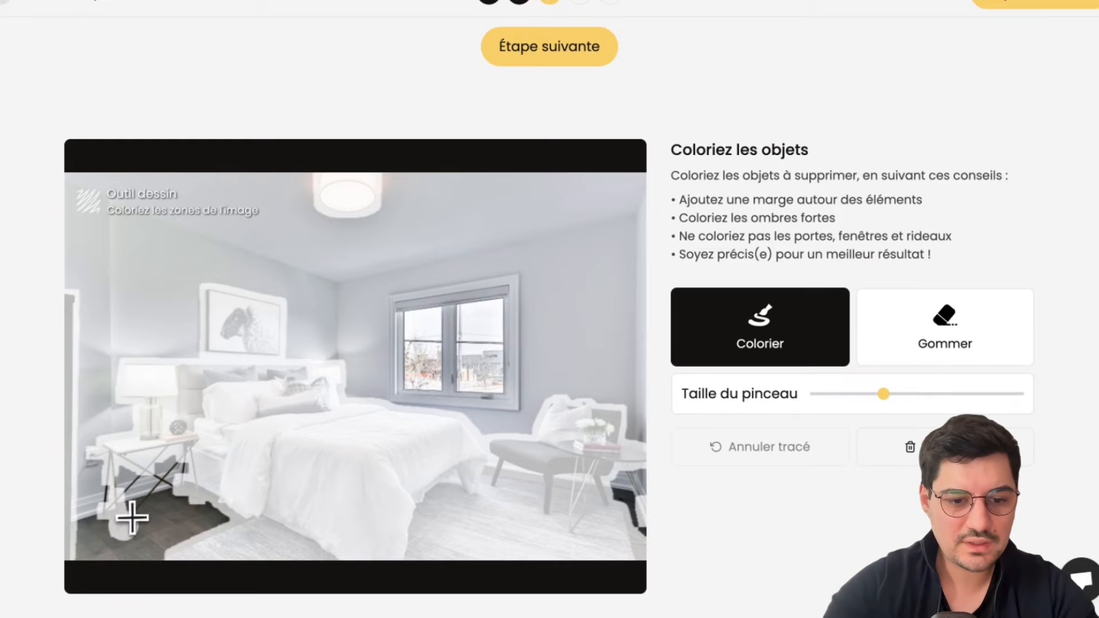
Paint over the nightstand, horse picture and ceiling lamp to remove them, and erase the excess mask around the lamp.
mouse_move(159, 486)
left_mouse_down()
mouse_move(118, 516)
mouse_move(174, 458)
mouse_move(132, 468)
left_mouse_up()
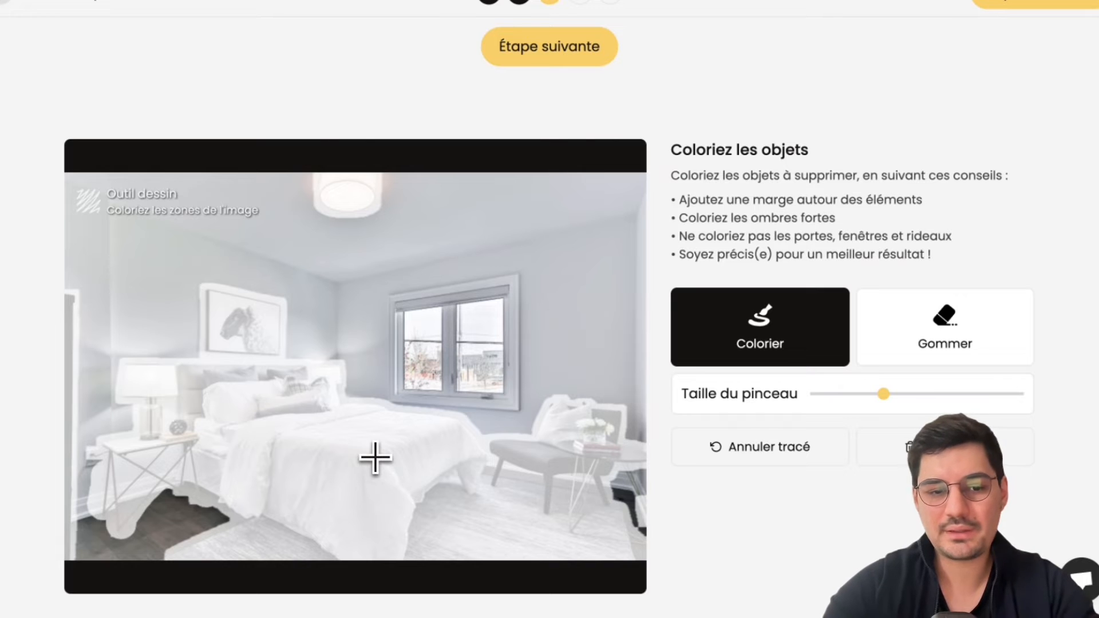
mouse_move(208, 349)
left_mouse_down()
mouse_move(208, 299)
mouse_move(262, 296)
left_mouse_up()
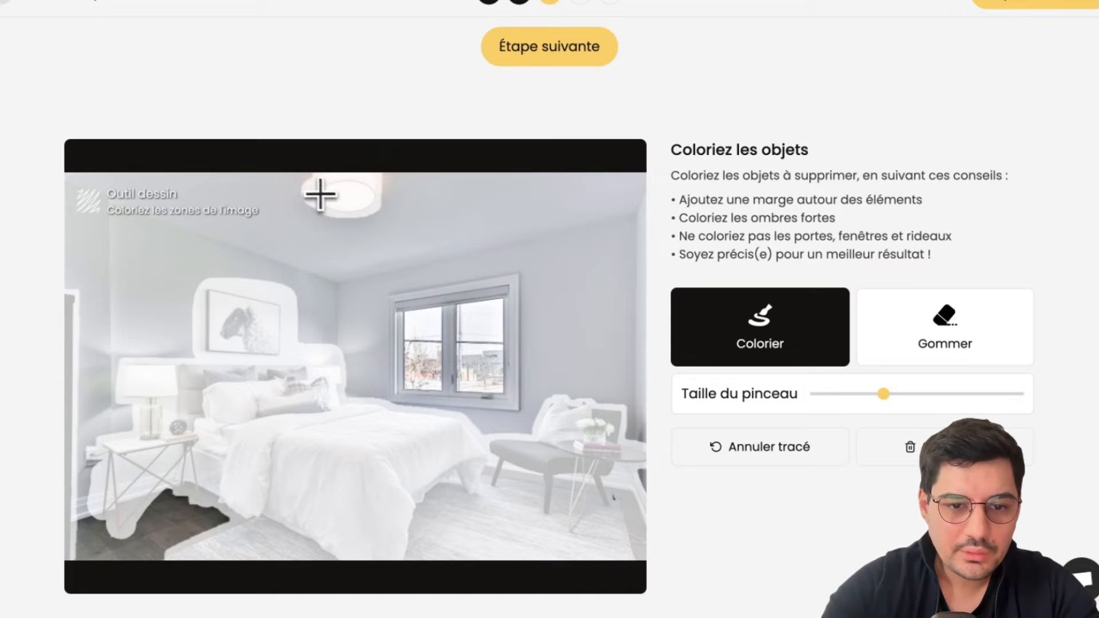
mouse_move(320, 196)
left_mouse_down()
mouse_move(314, 186)
mouse_move(374, 194)
left_mouse_up()
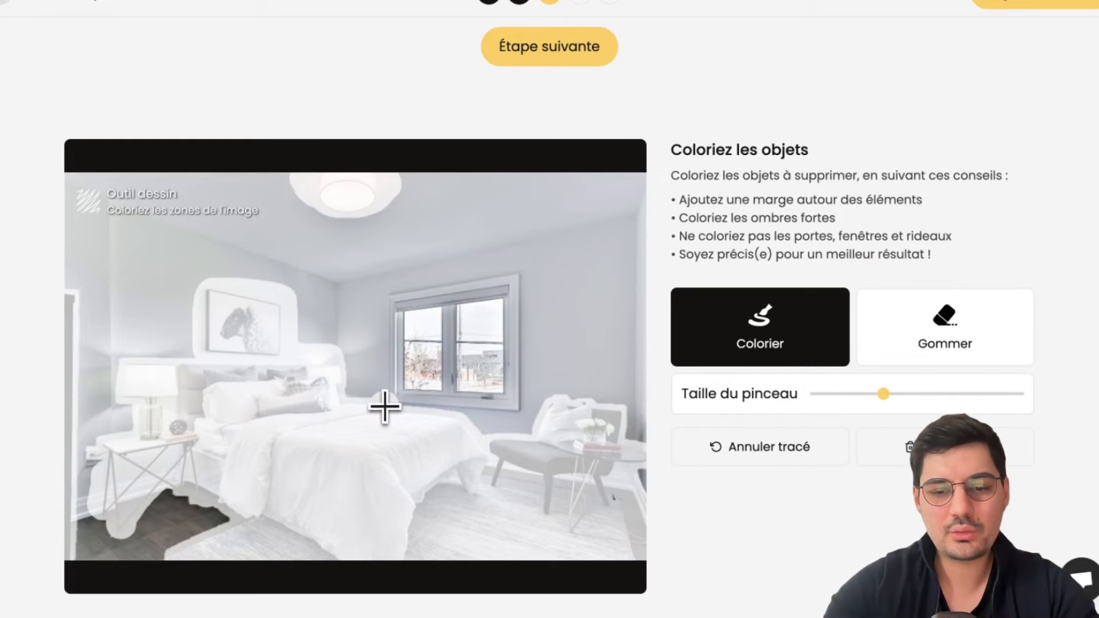
left_click(950, 340)
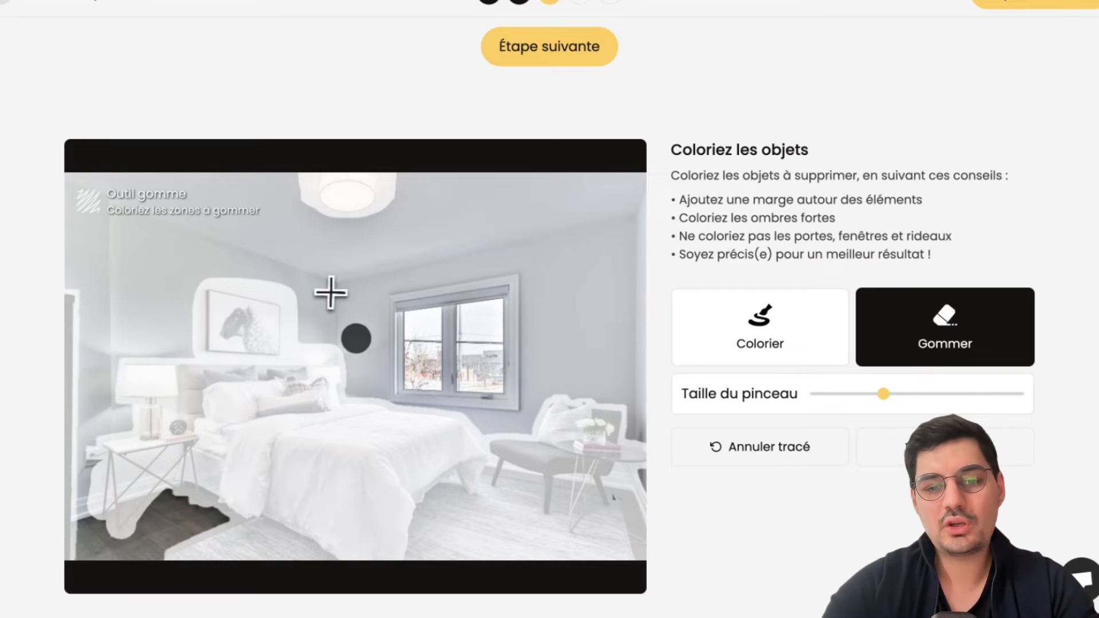
left_click(754, 346)
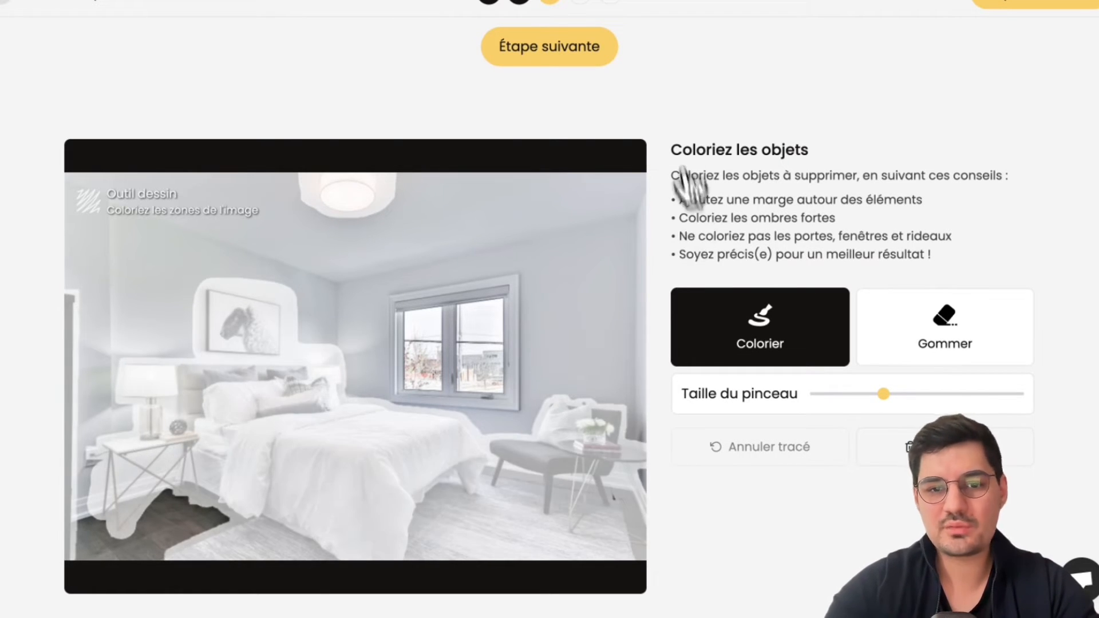
Continue to the summary and launch the generation of the 4 emptied bedroom images.
left_click(575, 50)
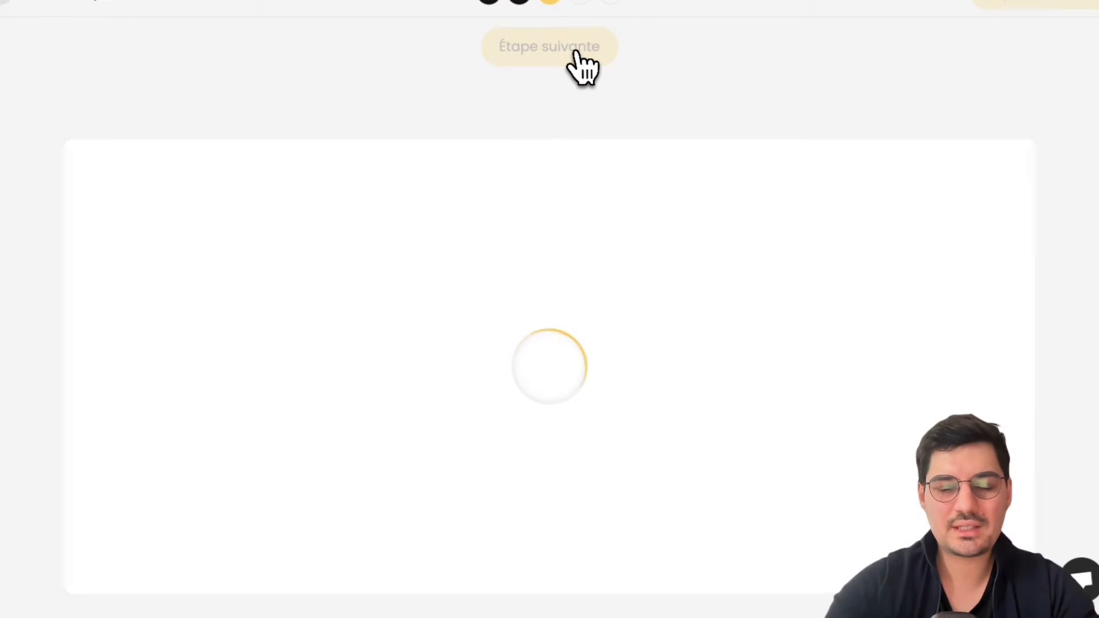
scroll(633, 229, "down", 4)
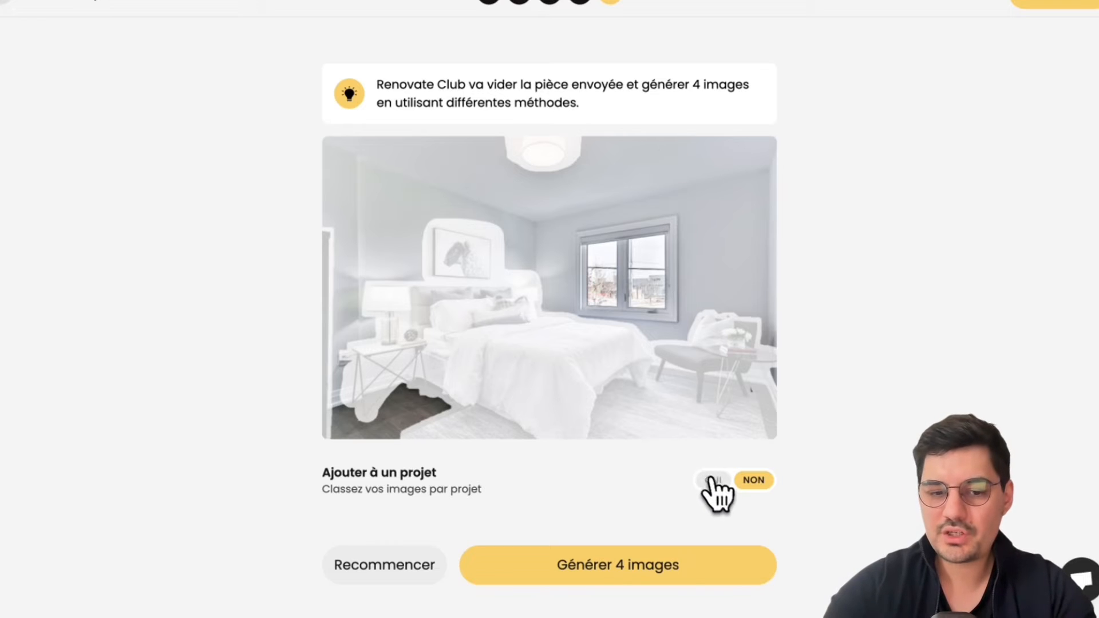
scroll(739, 497, "down", 1)
left_click(739, 517)
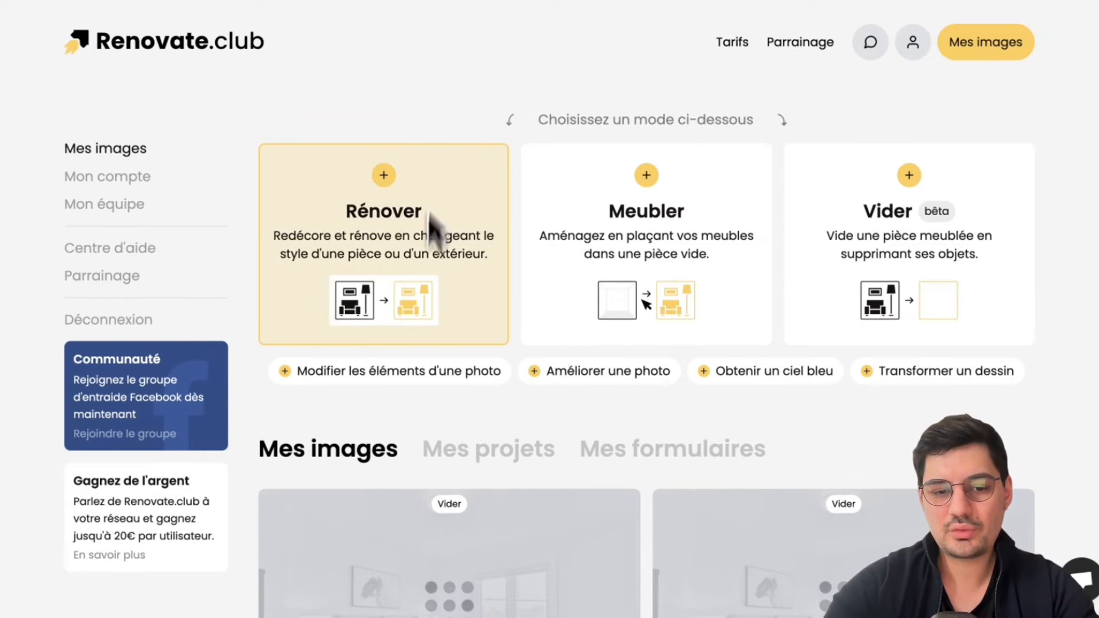
Start modifying the elements of a photo with the white bedroom test image.
left_click(392, 381)
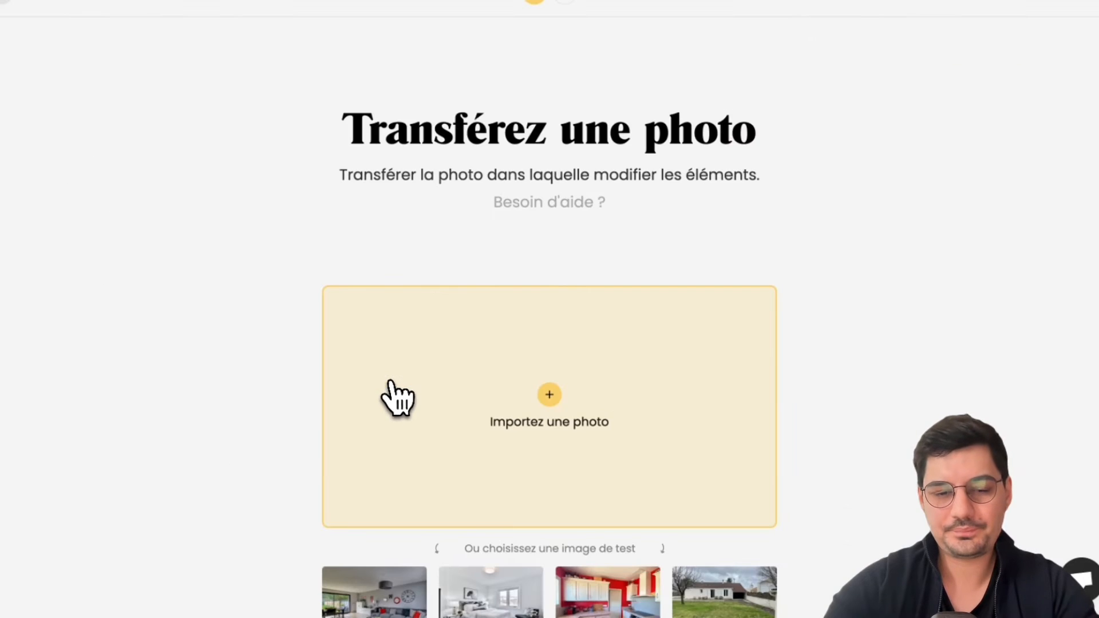
scroll(436, 263, "down", 4)
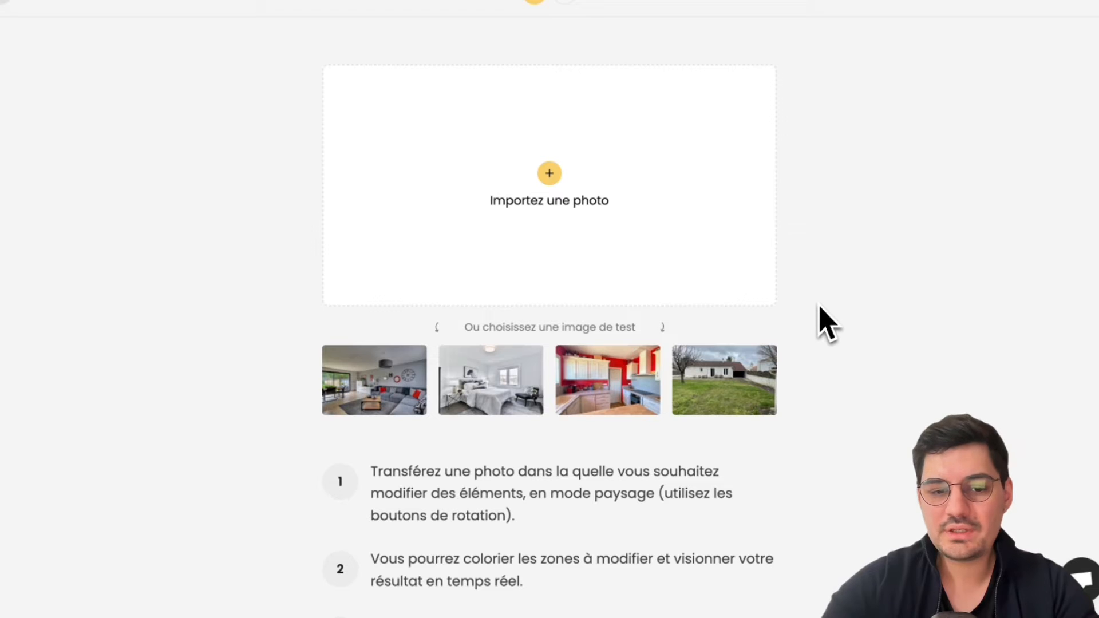
left_click(484, 404)
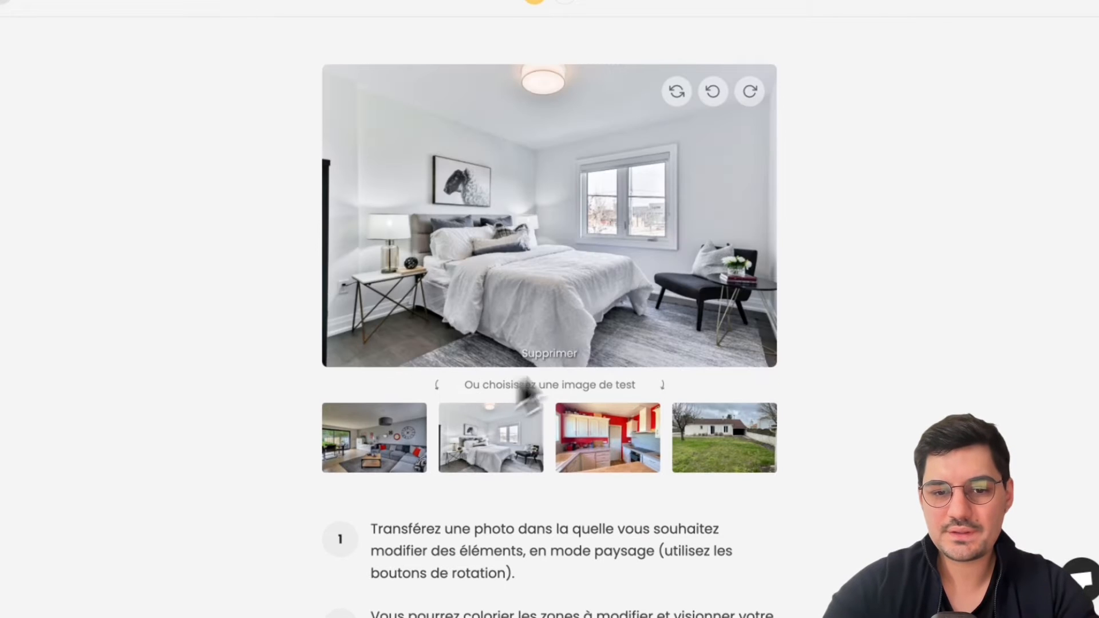
scroll(667, 287, "down", 5)
left_click(609, 541)
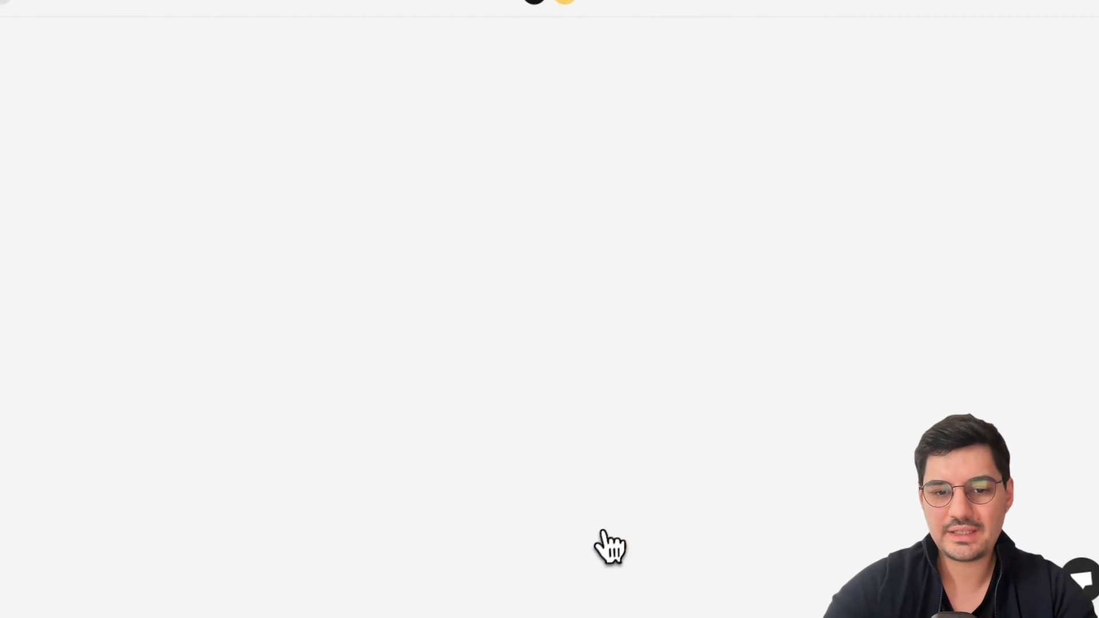
scroll(785, 287, "down", 4)
scroll(782, 287, "up", 2)
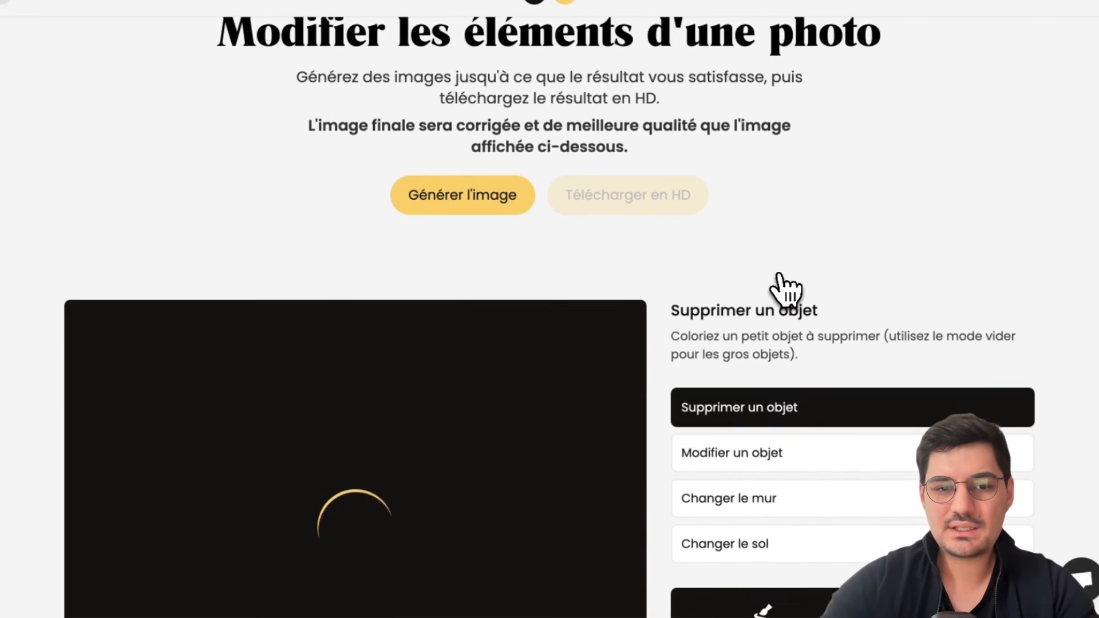
scroll(786, 289, "down", 3)
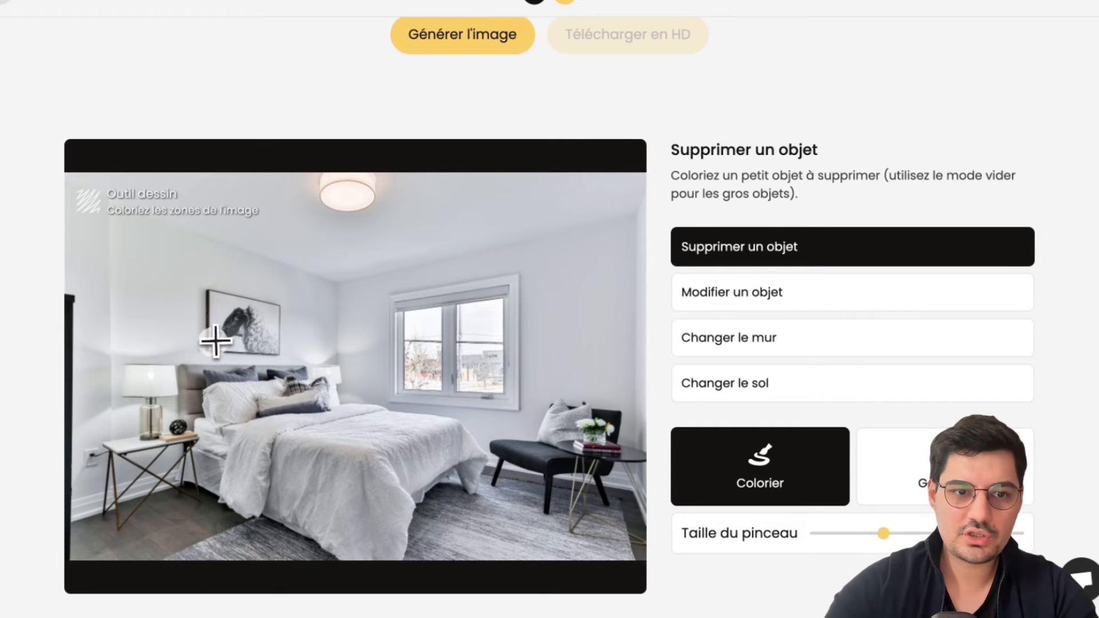
Mask the framed horse picture above the bed with Supprimer un objet, trim the mask's edge and generate the image.
mouse_move(211, 344)
left_mouse_down()
mouse_move(205, 305)
mouse_move(280, 308)
mouse_move(274, 352)
mouse_move(216, 344)
mouse_move(238, 314)
mouse_move(262, 330)
mouse_move(213, 329)
left_mouse_up()
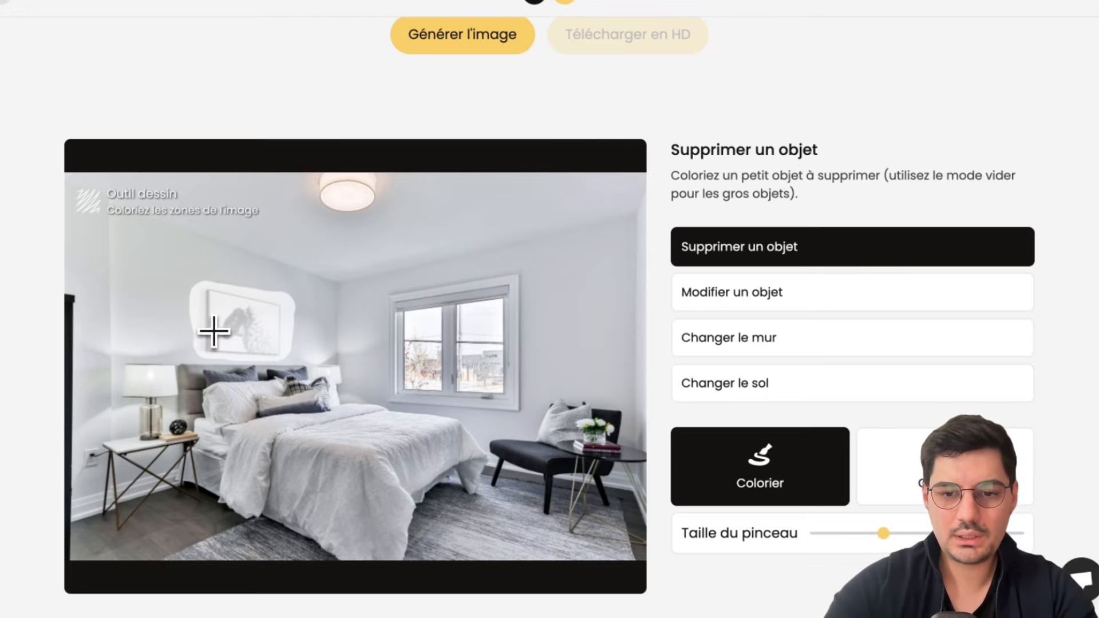
left_click(910, 484)
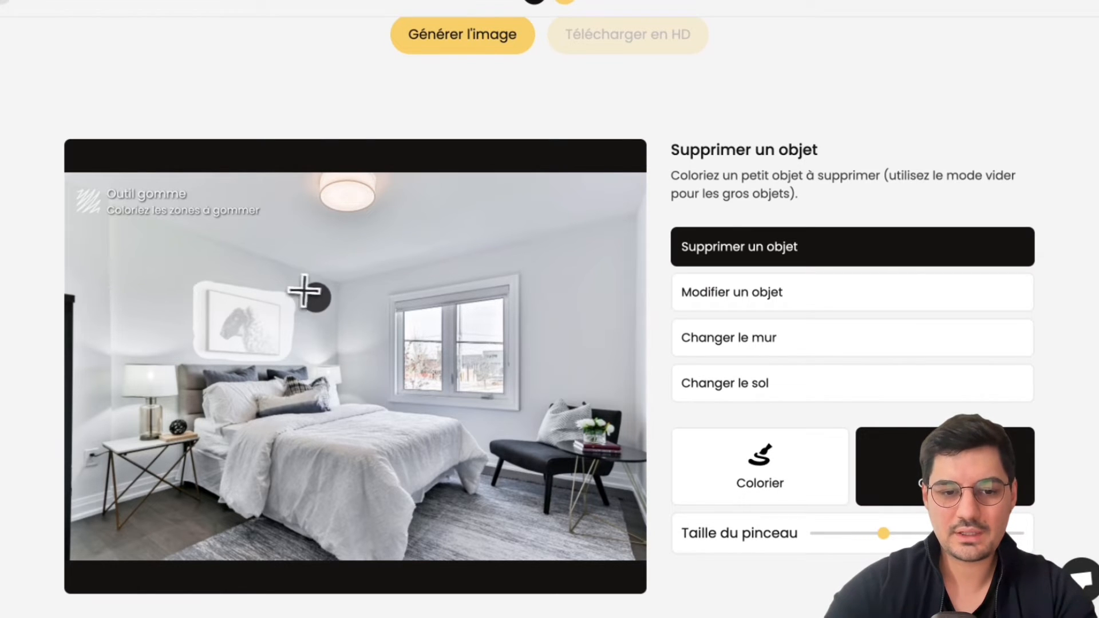
left_click(771, 467)
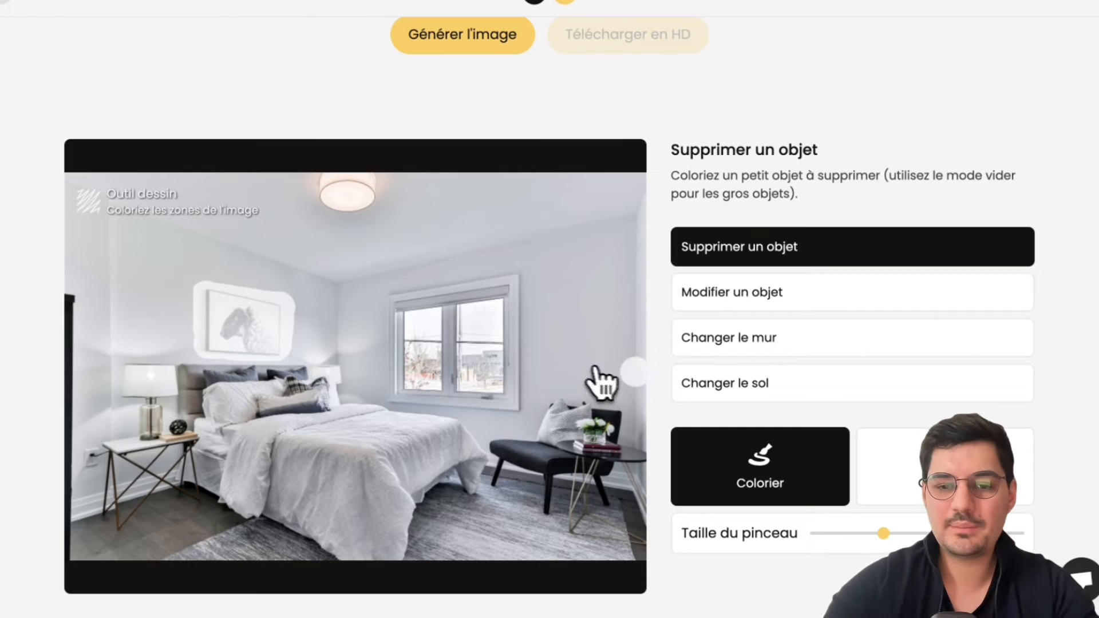
left_click(483, 42)
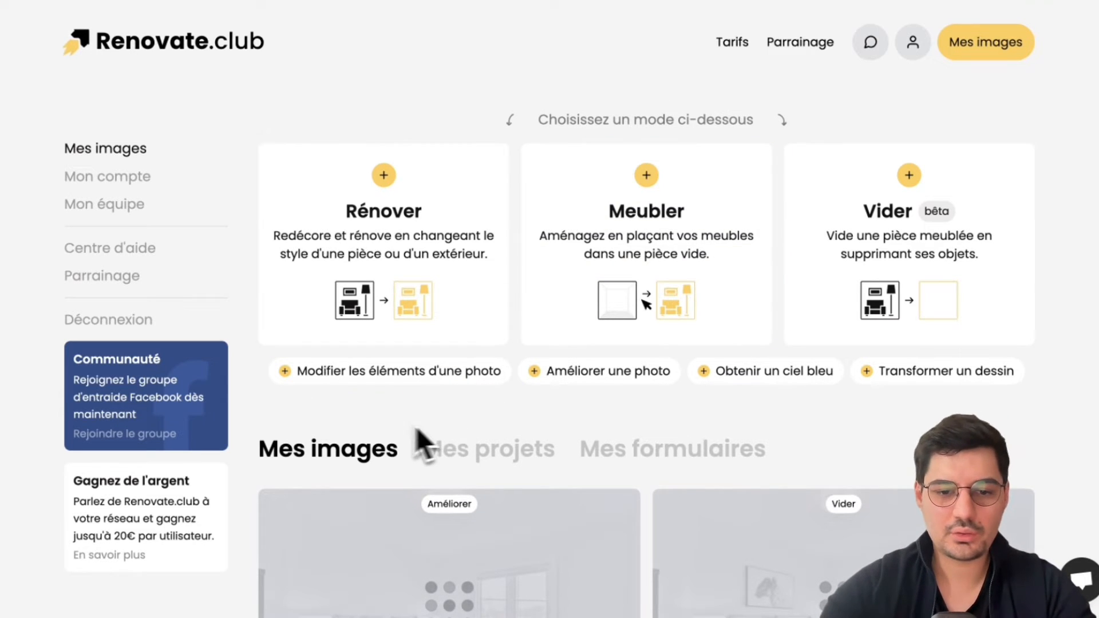
Start a new element modification from the dashboard with the white bedroom test image.
left_click(375, 373)
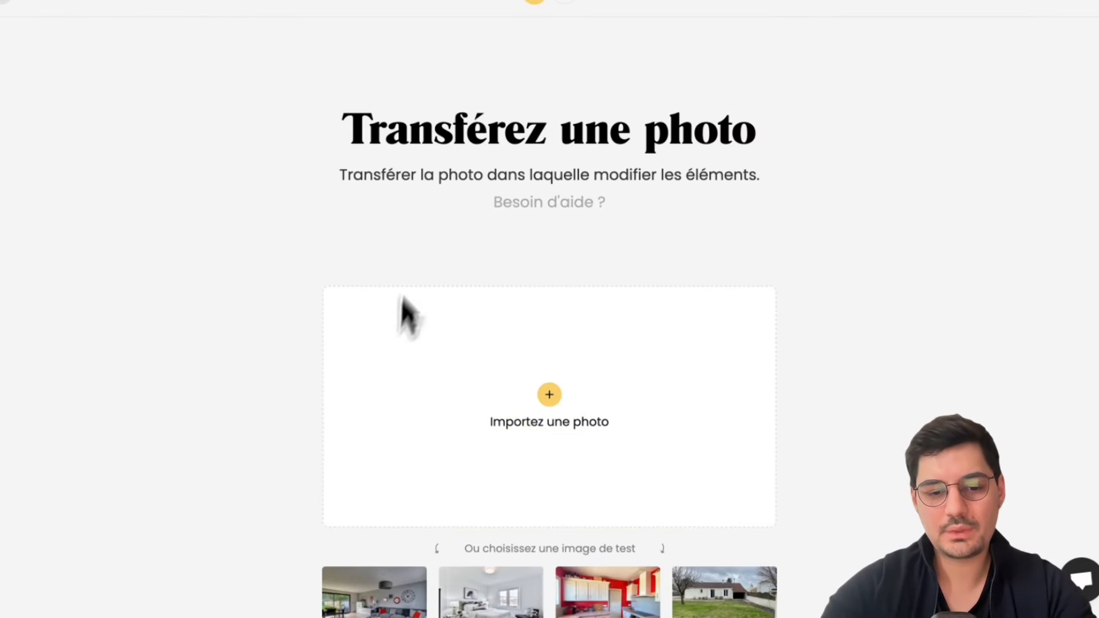
scroll(424, 235, "down", 3)
left_click(477, 445)
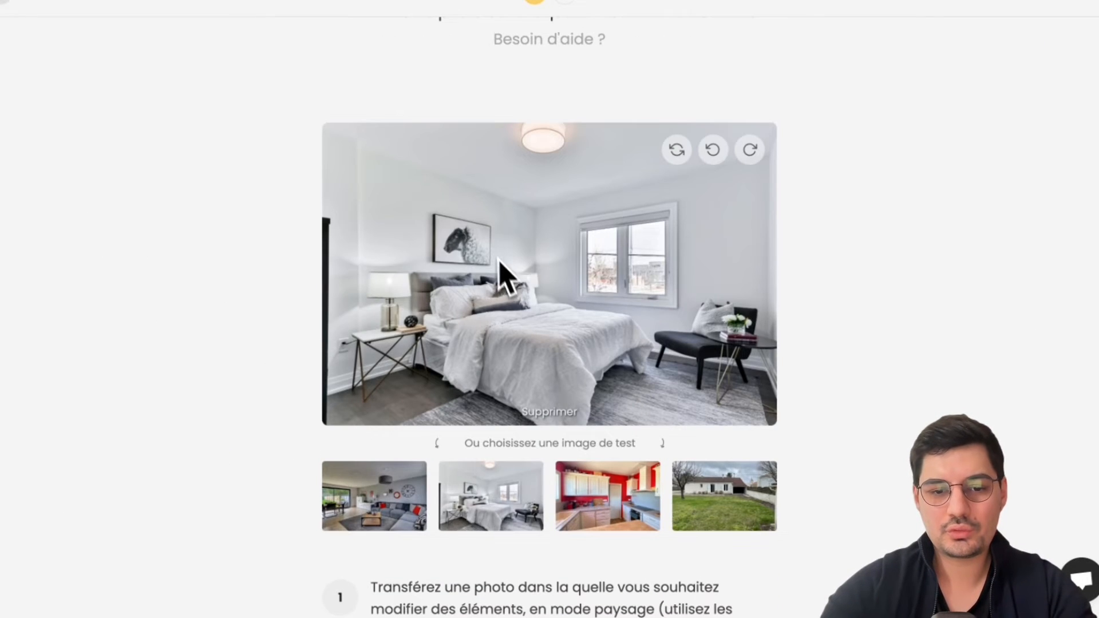
scroll(503, 280, "down", 5)
left_click(593, 526)
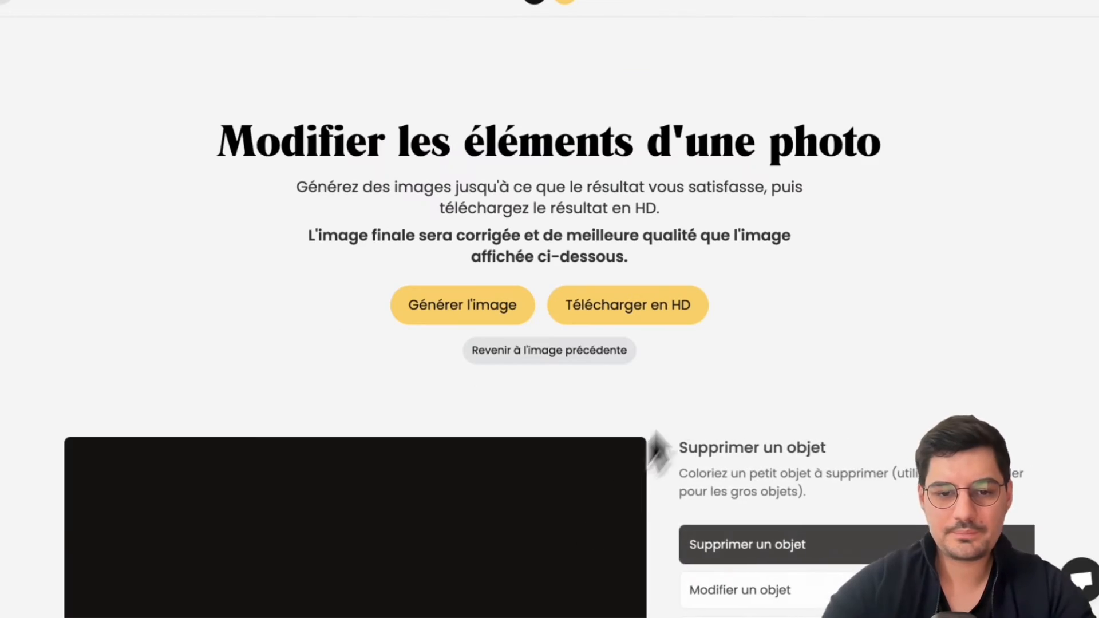
scroll(659, 449, "down", 5)
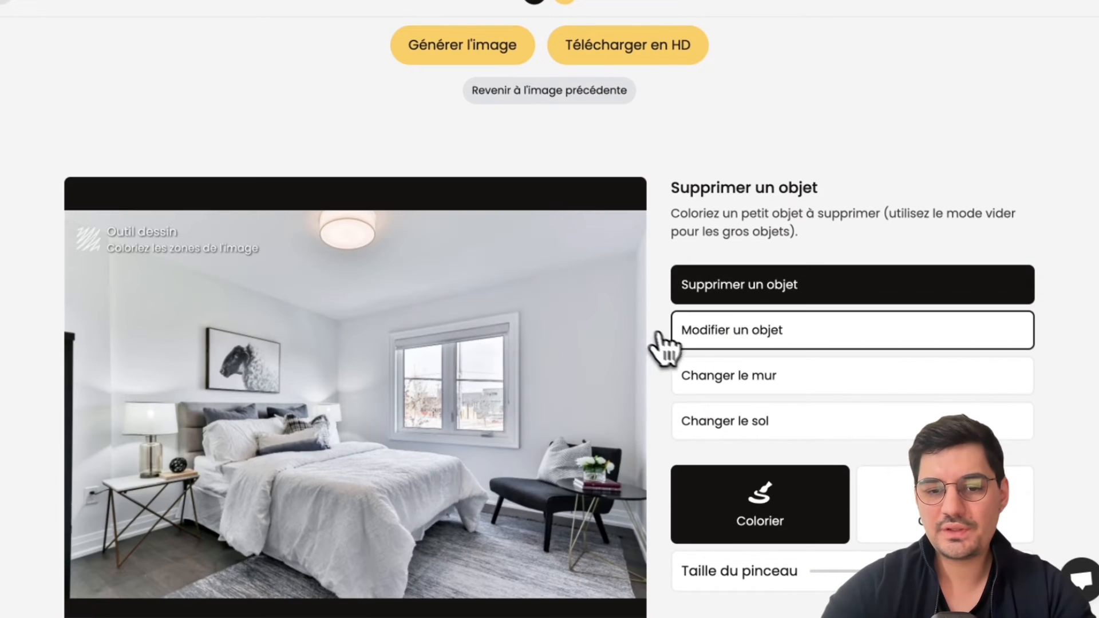
Replace the framed horse picture with "tableau picasso" using Modifier un objet, and revert to the previous image after generating.
left_click(707, 337)
mouse_move(207, 375)
left_mouse_down()
mouse_move(210, 394)
mouse_move(211, 338)
mouse_move(275, 347)
mouse_move(216, 380)
left_mouse_up()
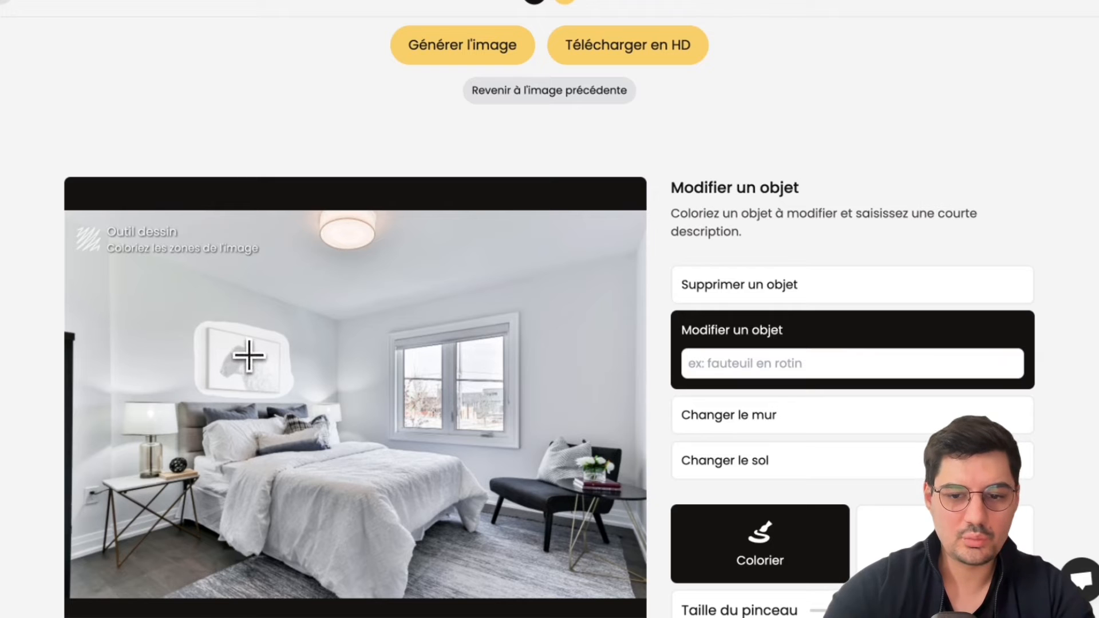
left_click(747, 371)
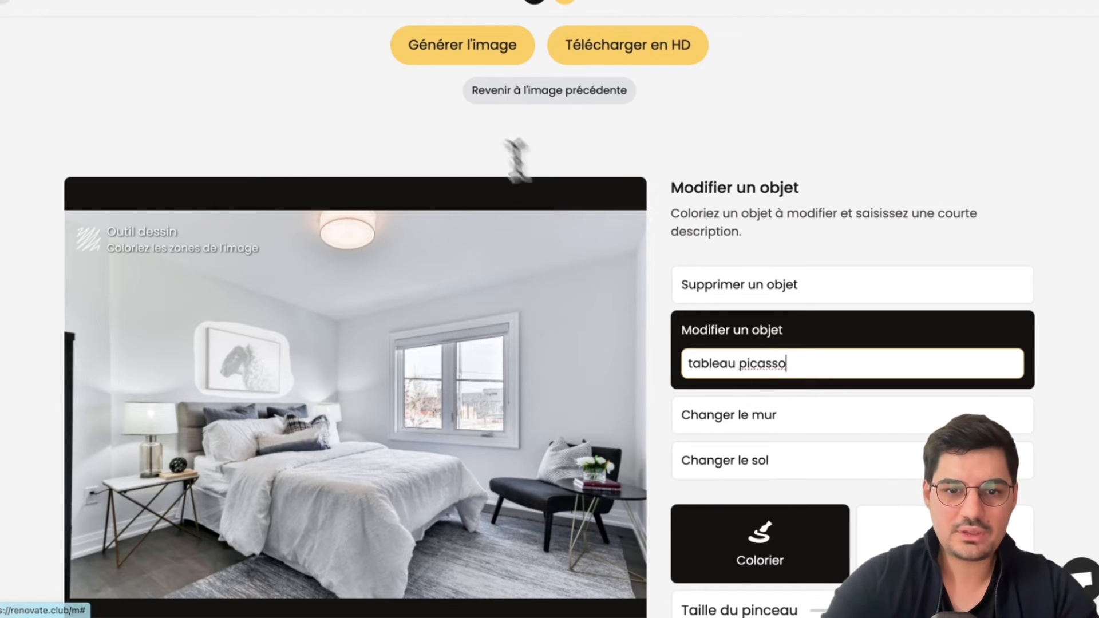
left_click(461, 49)
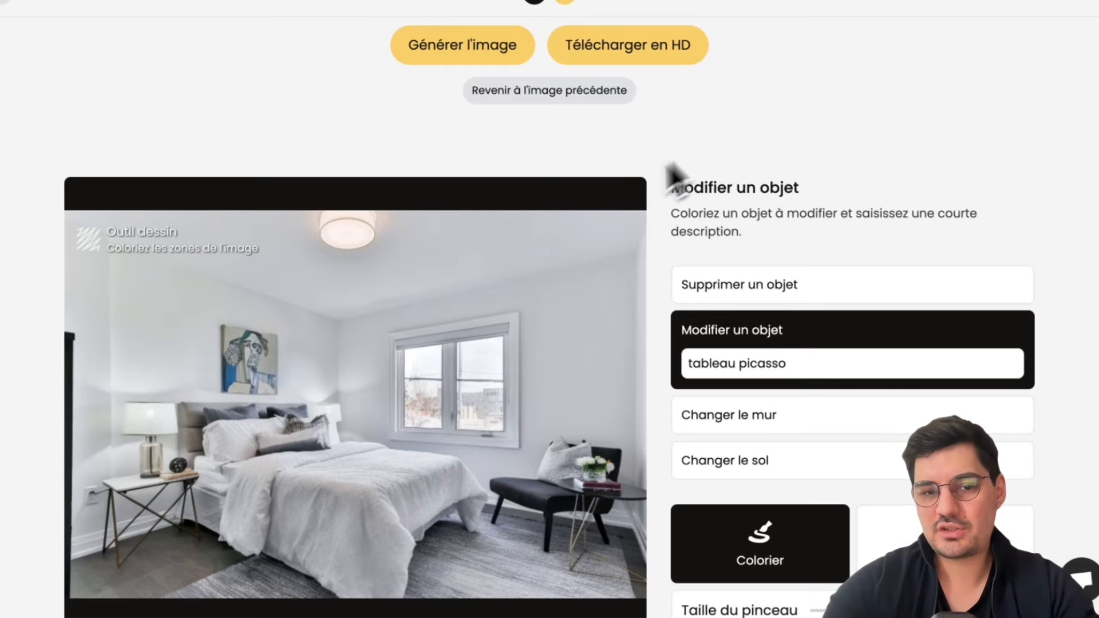
left_click(518, 103)
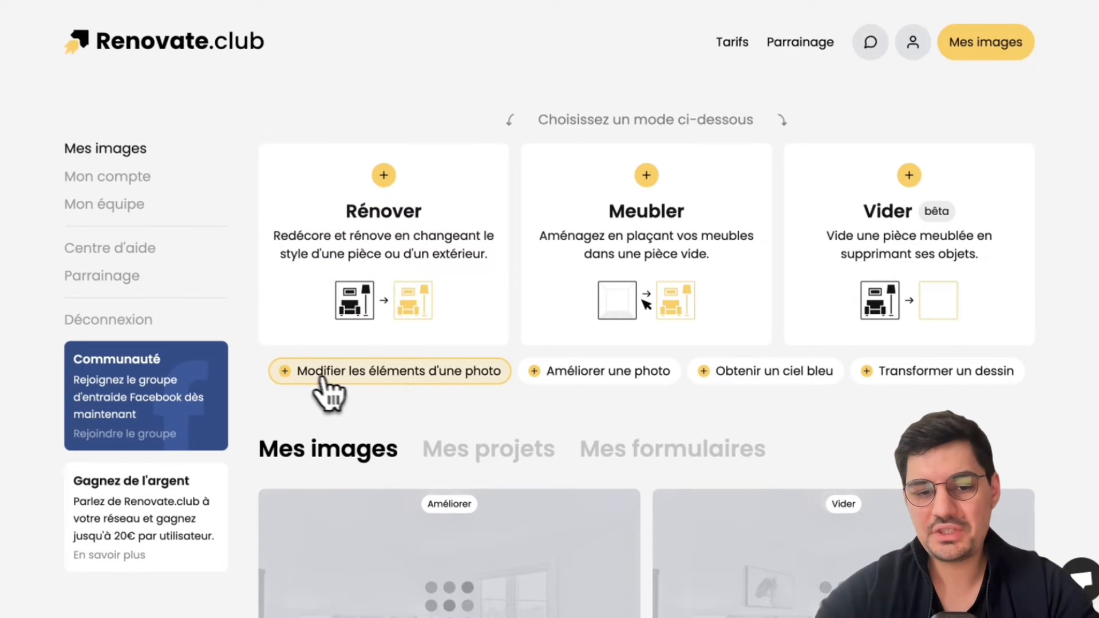
Start another element modification from the dashboard with an imported photo of the empty white room.
left_click(344, 378)
scroll(458, 269, "down", 2)
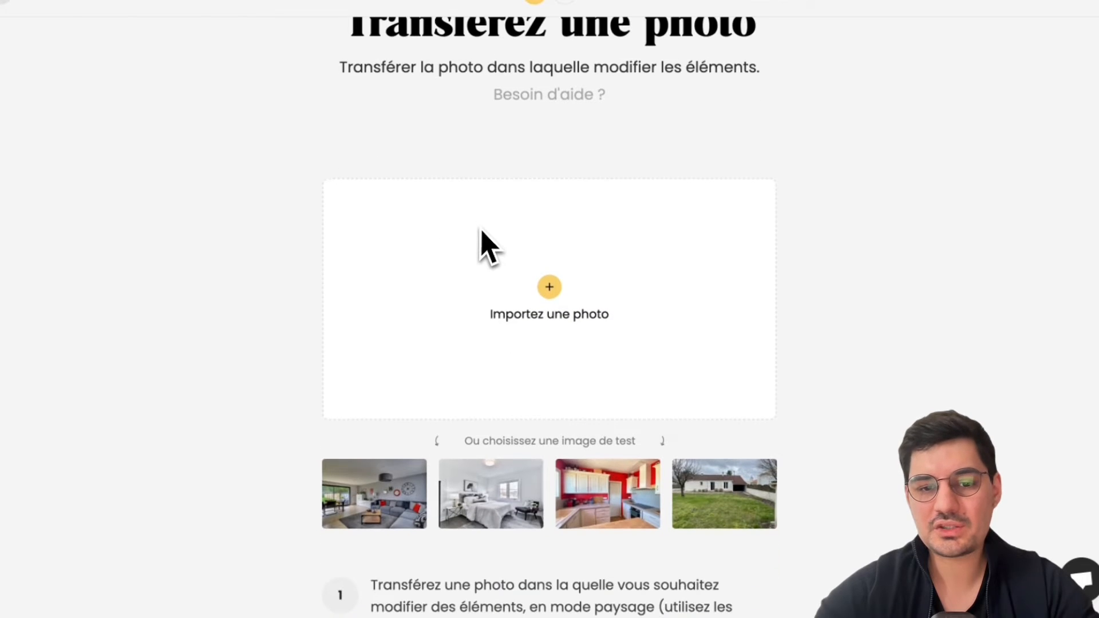
left_click_drag(483, 234, 513, 255)
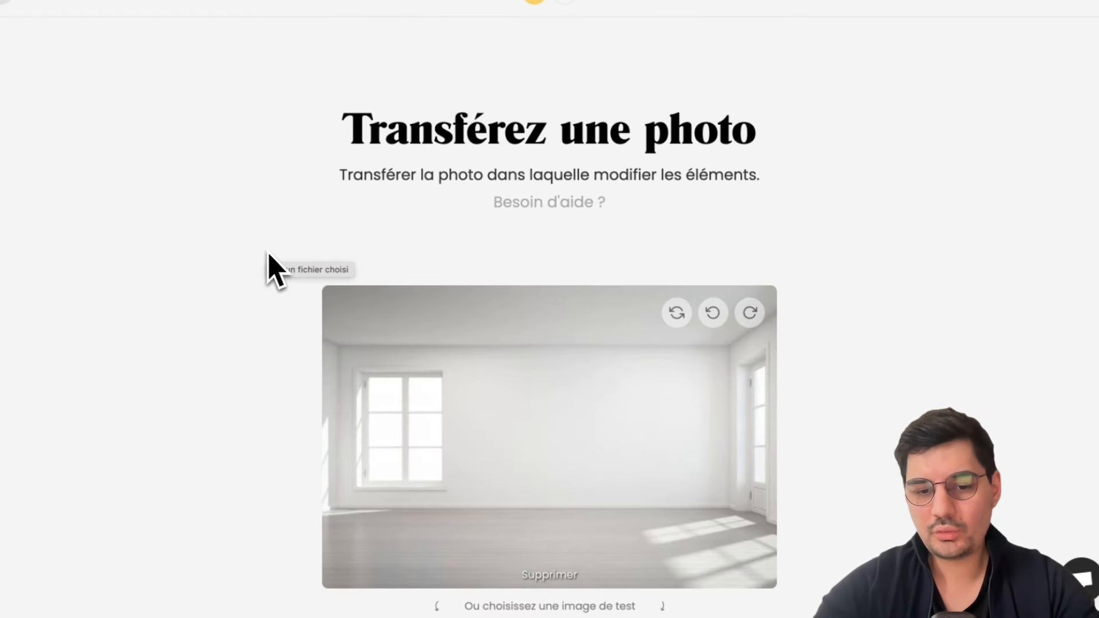
scroll(270, 261, "down", 3)
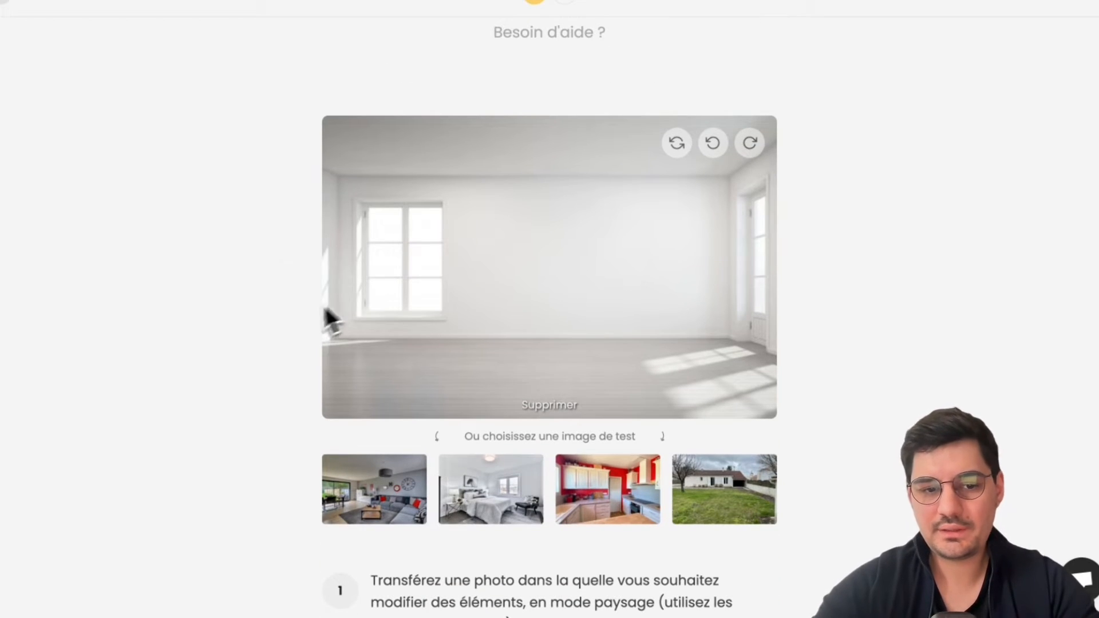
scroll(315, 373, "down", 4)
left_click(631, 584)
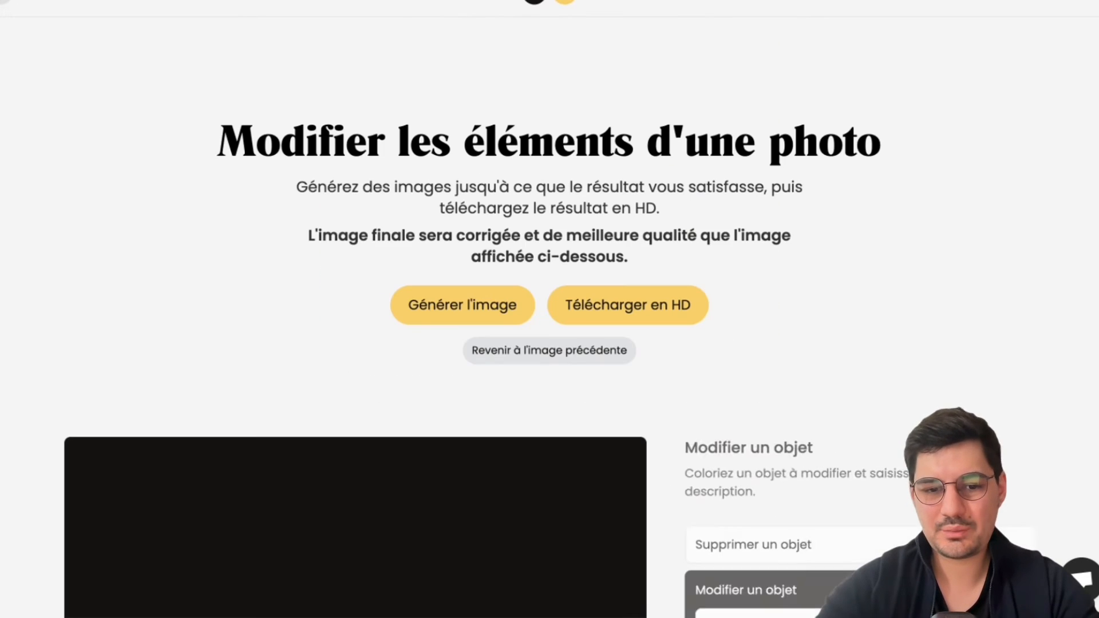
scroll(596, 218, "down", 4)
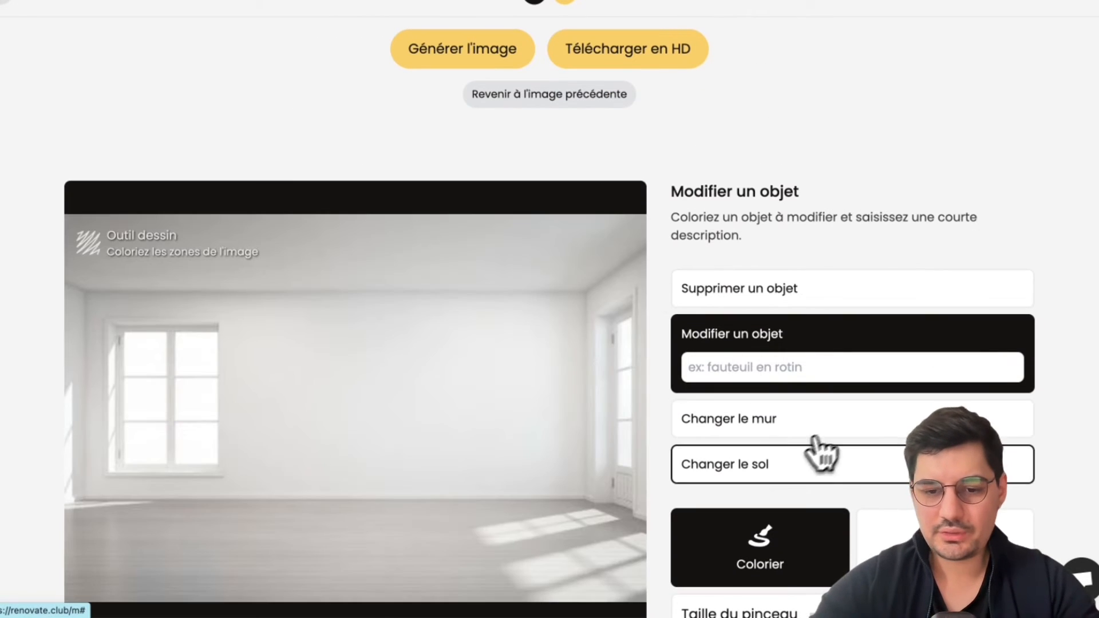
Change the room's floor to "carrelage blanc" and generate the image.
left_click(820, 453)
triple_click(758, 462)
key("BackSpace")
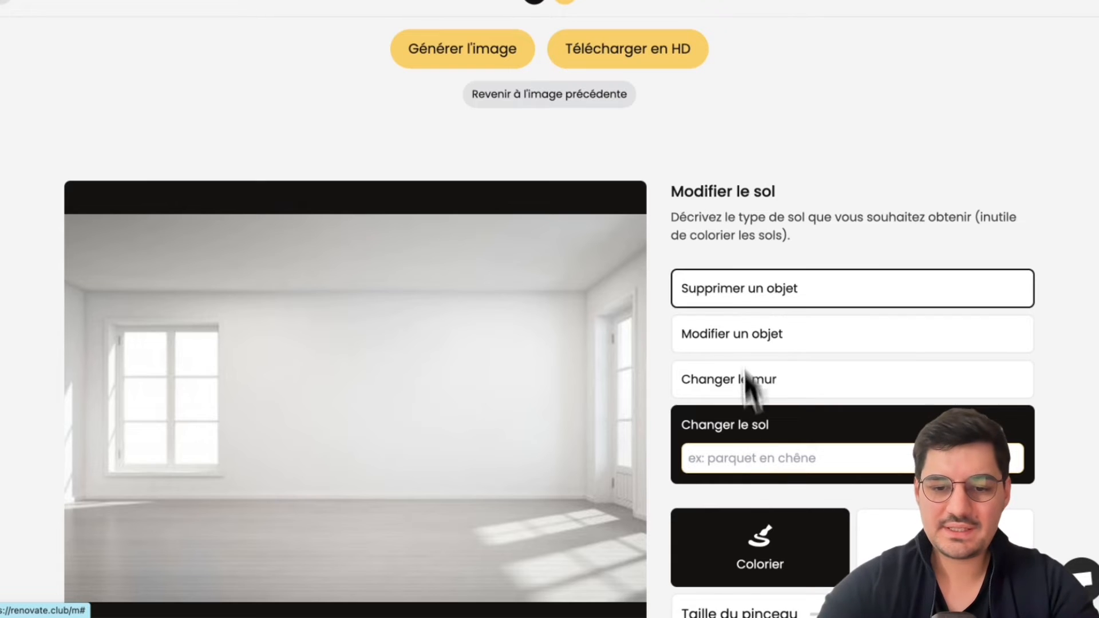
scroll(740, 321, "down", 1)
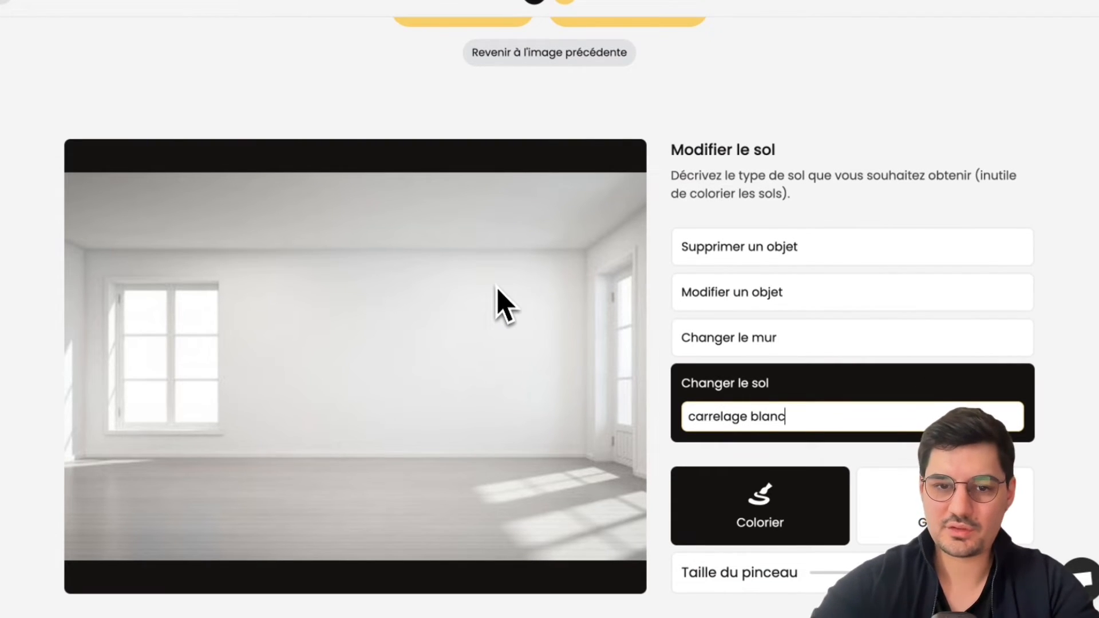
scroll(695, 454, "up", 1)
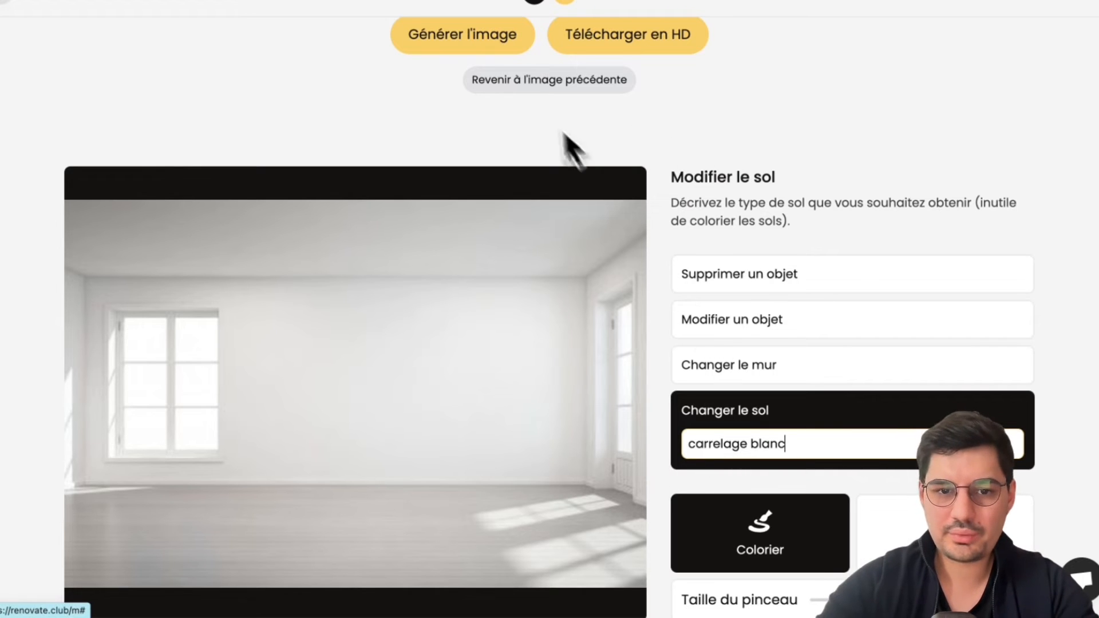
left_click(504, 41)
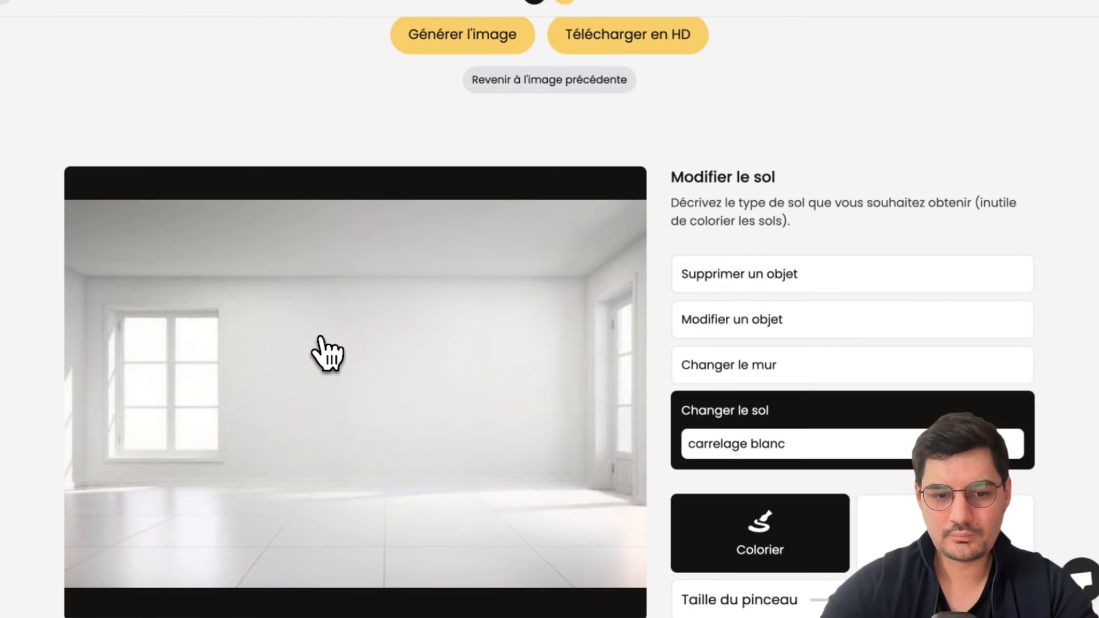
Change the room's walls to "papier peint tropical", generate the image, and revert to the previous image.
scroll(321, 335, "down", 1)
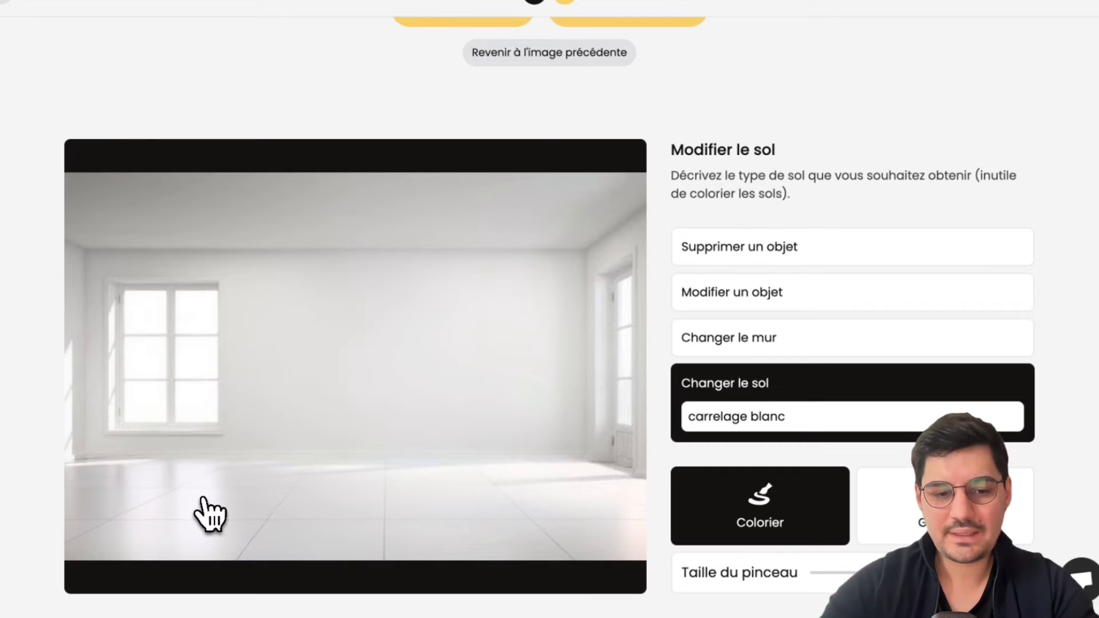
scroll(275, 485, "up", 1)
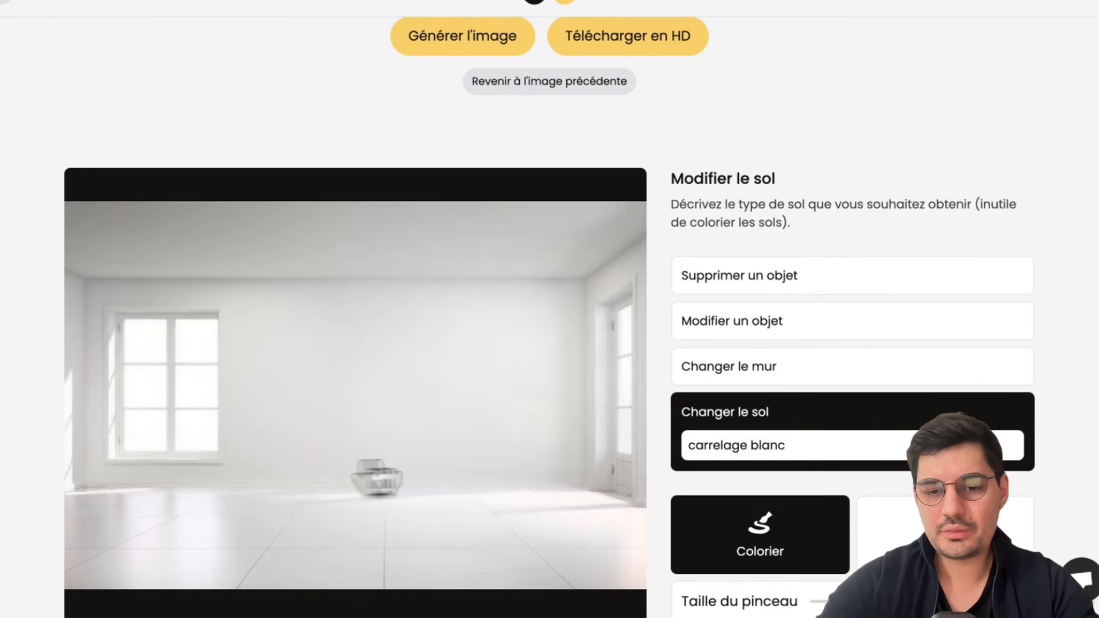
left_click(776, 384)
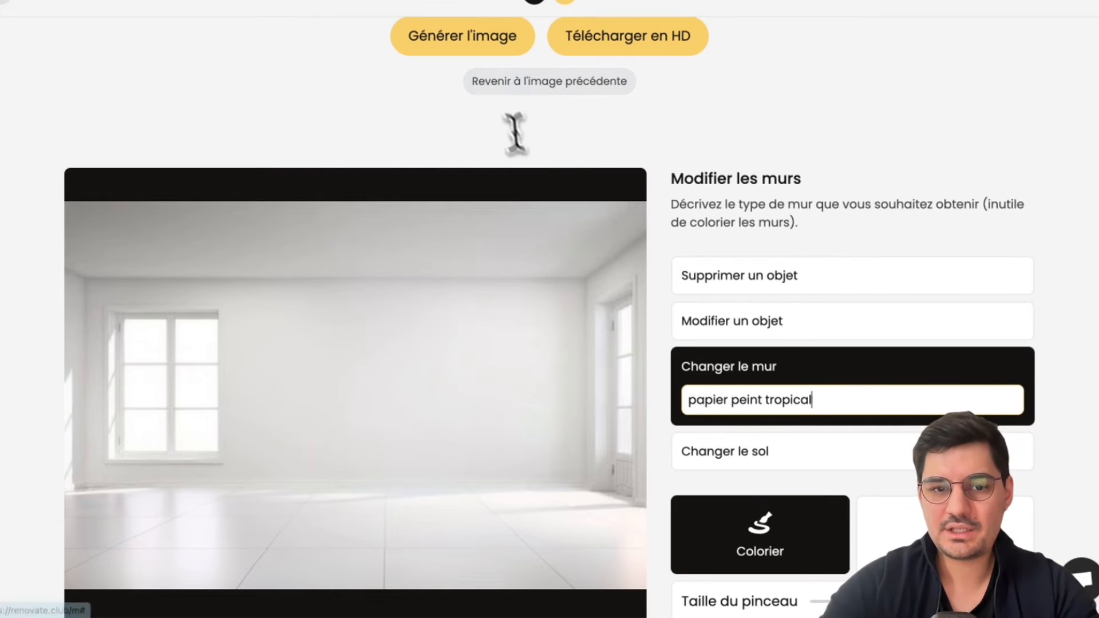
left_click(491, 48)
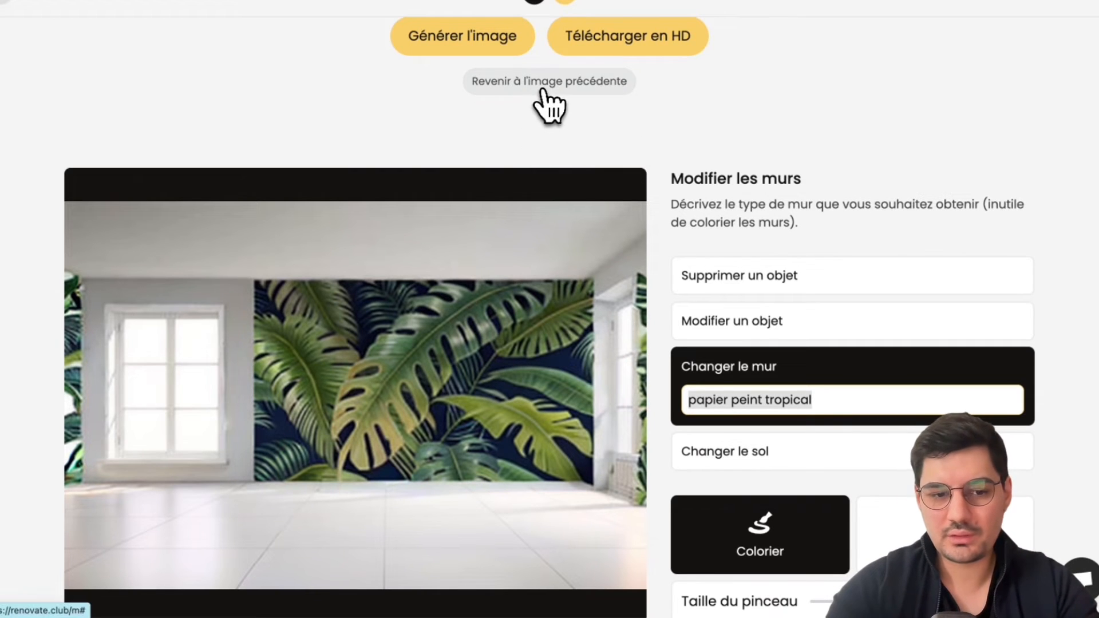
left_click(519, 85)
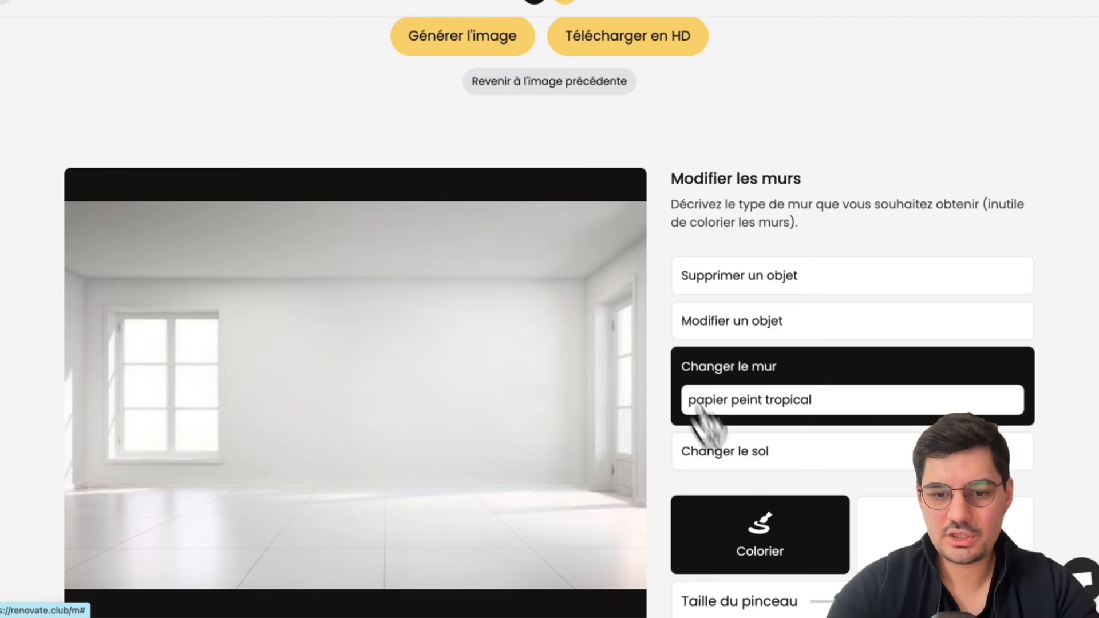
Change the wall description to "peinture bleue" and generate the image.
triple_click(735, 400)
type("^p")
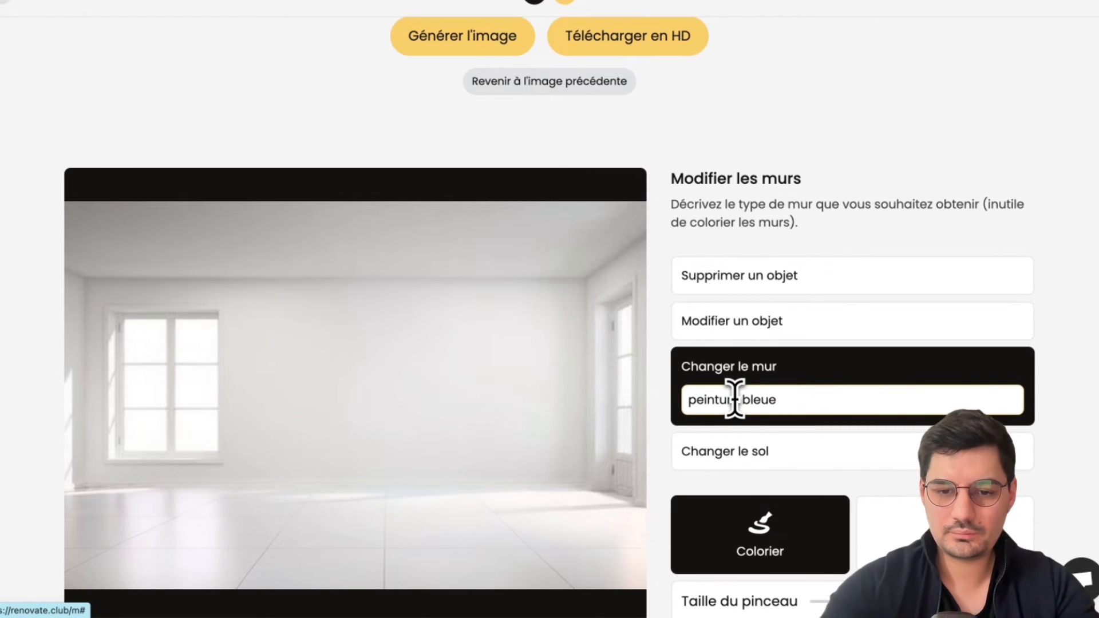
left_click(467, 46)
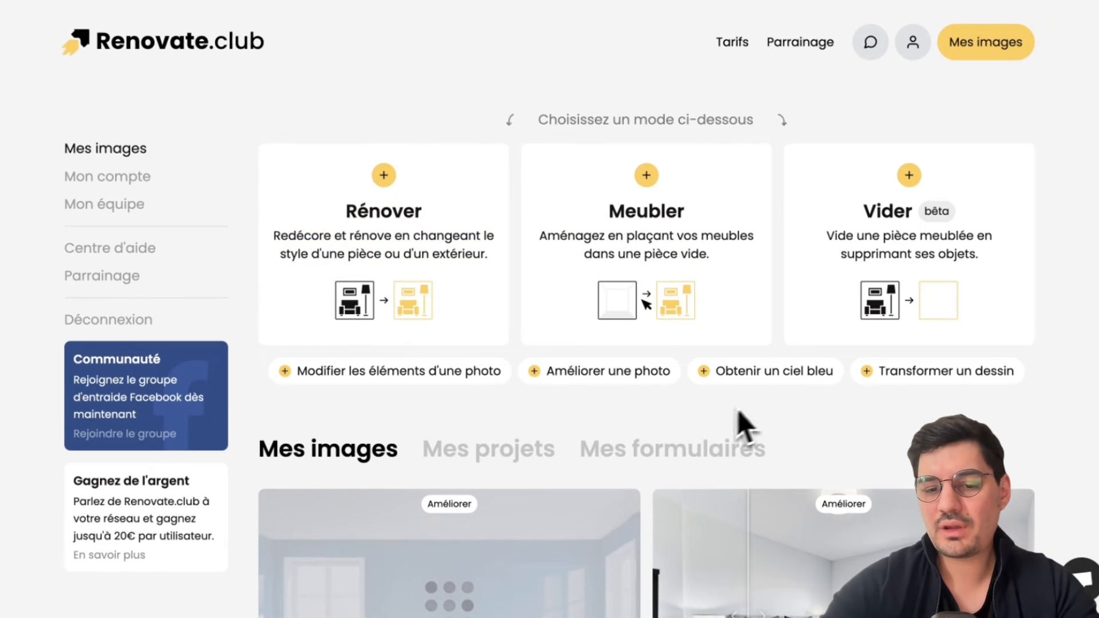
Start a blue-sky replacement with the test photo of the house and garden, and generate 2 images.
left_click(756, 383)
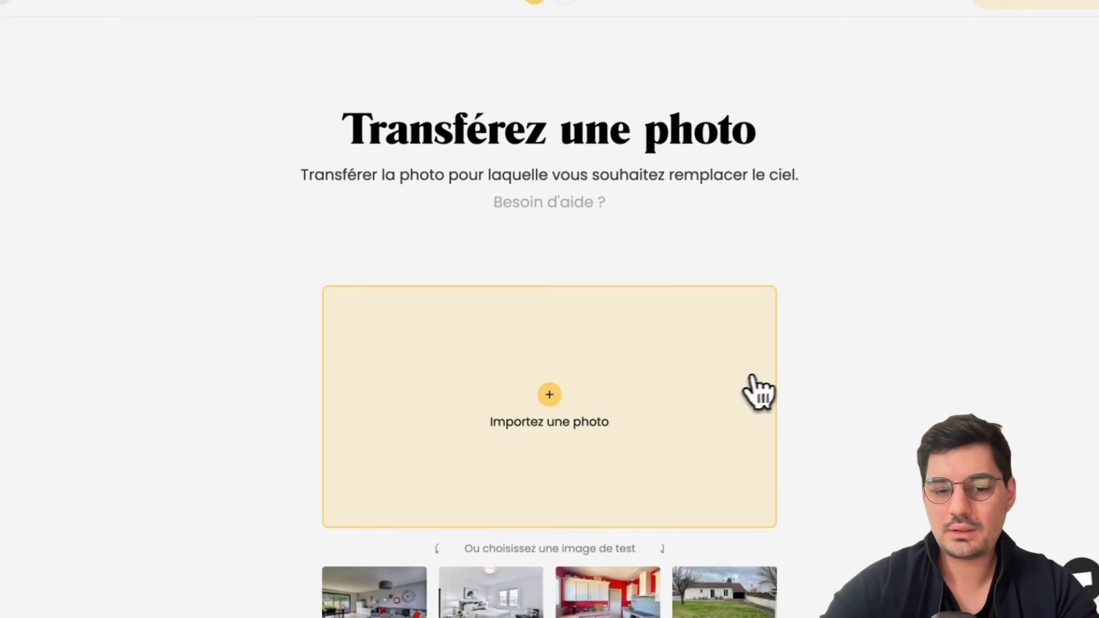
scroll(758, 392, "down", 3)
left_click(729, 405)
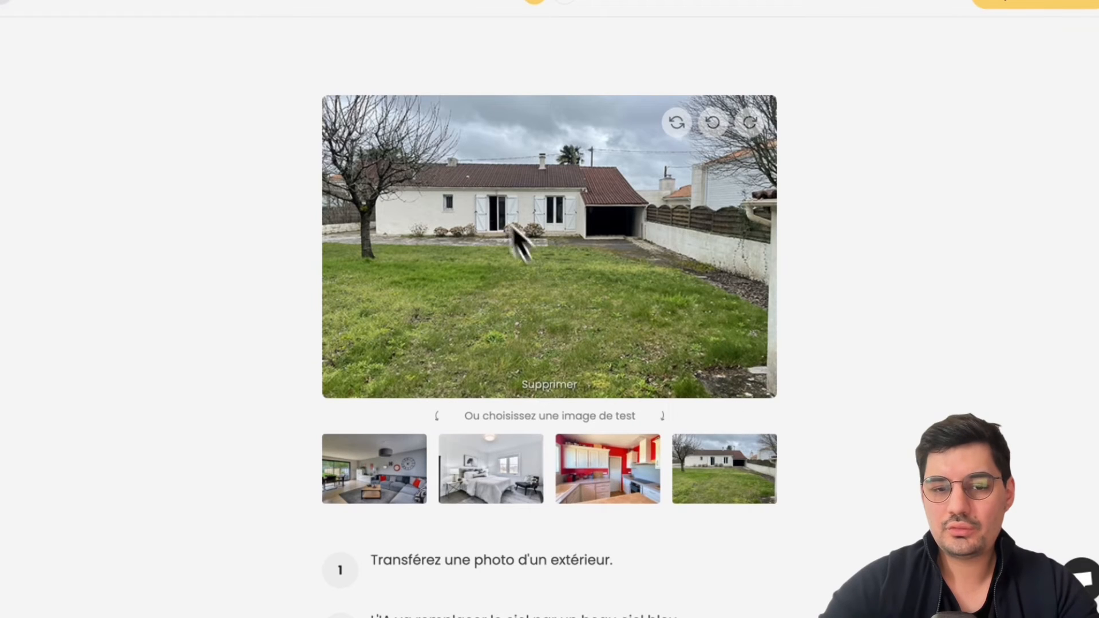
scroll(493, 206, "up", 1)
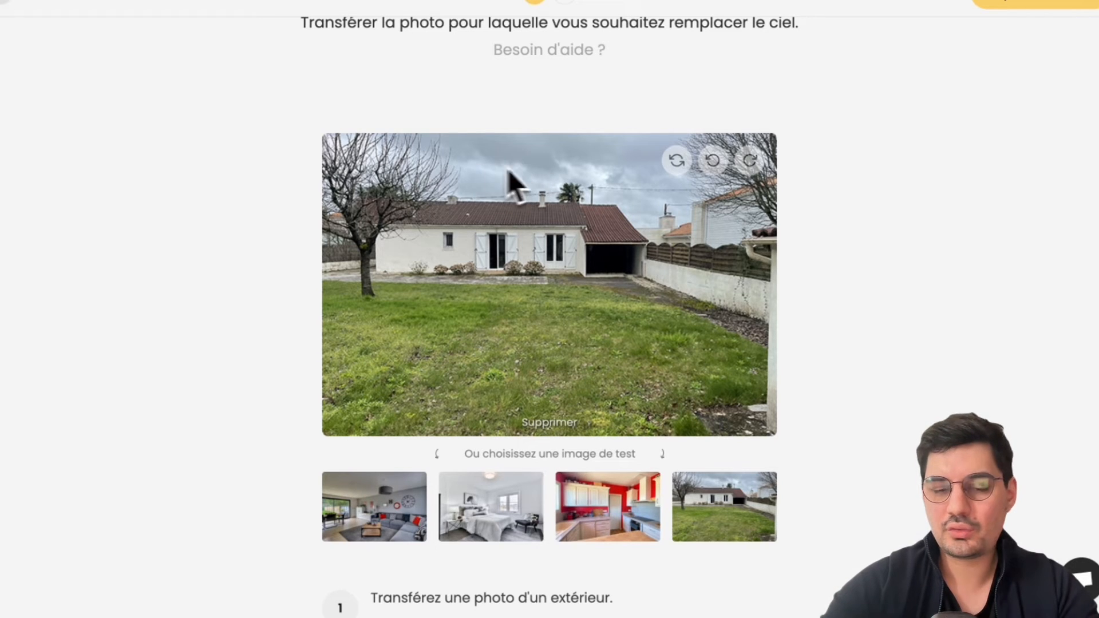
scroll(655, 286, "down", 4)
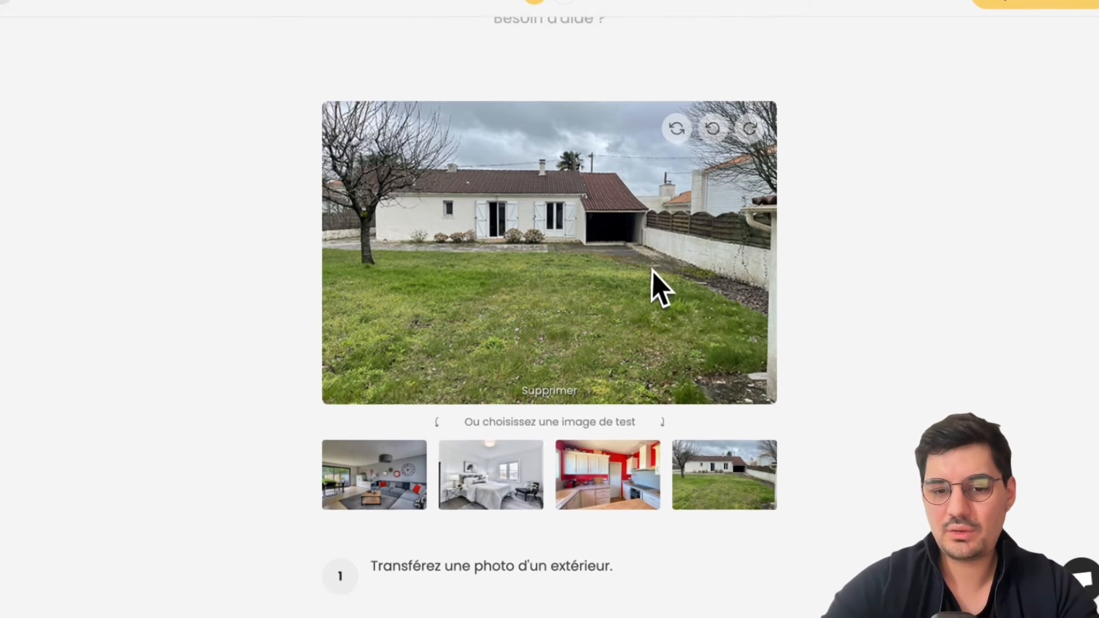
left_click(626, 524)
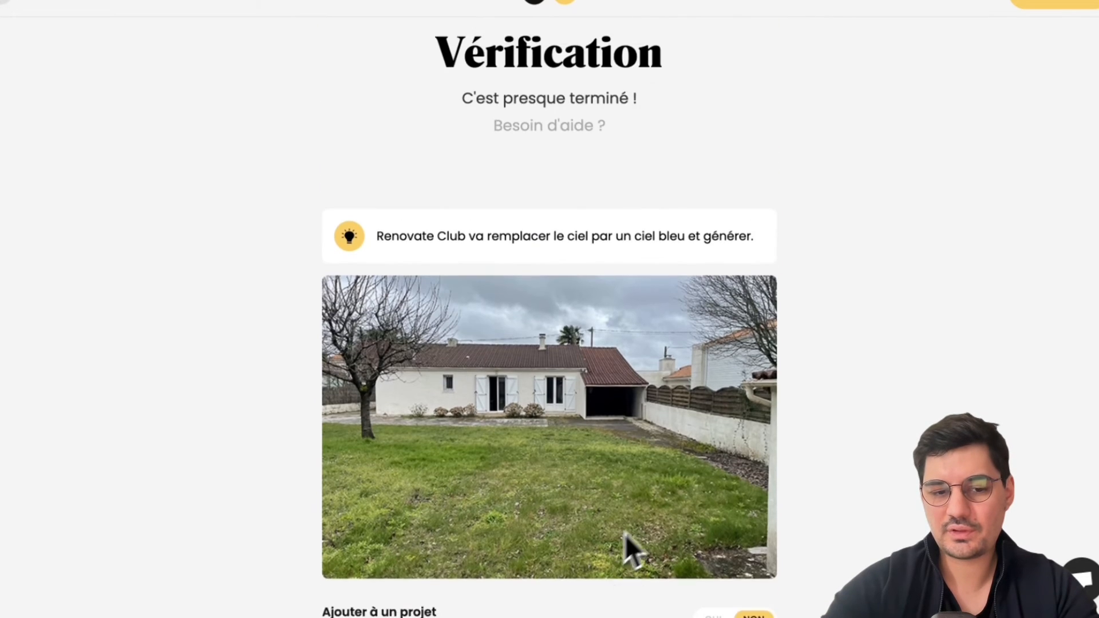
scroll(705, 461, "down", 4)
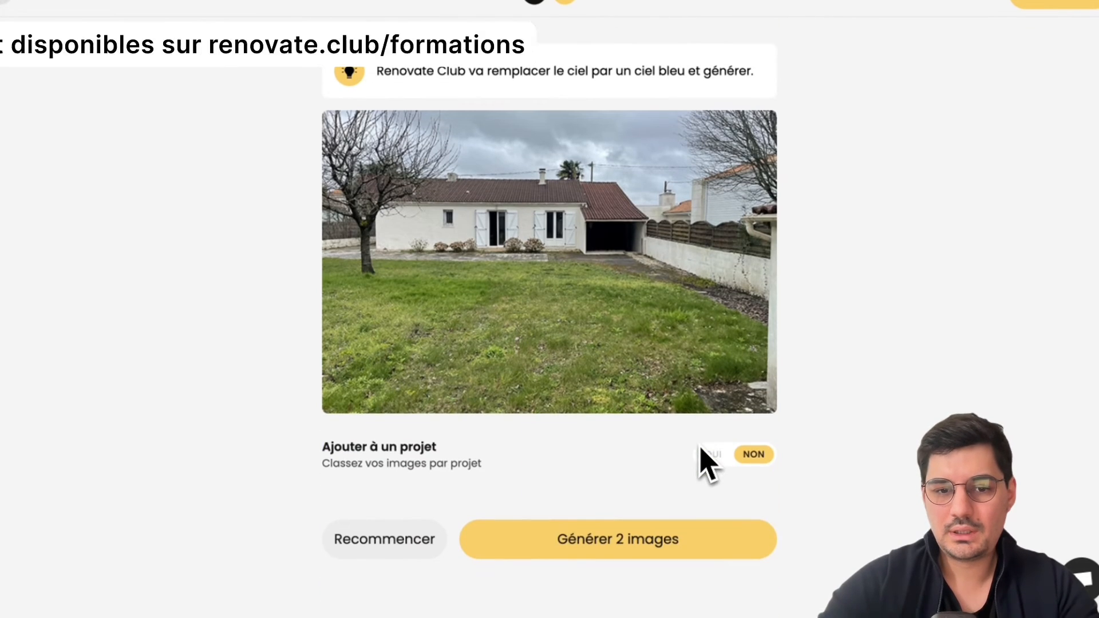
left_click(579, 544)
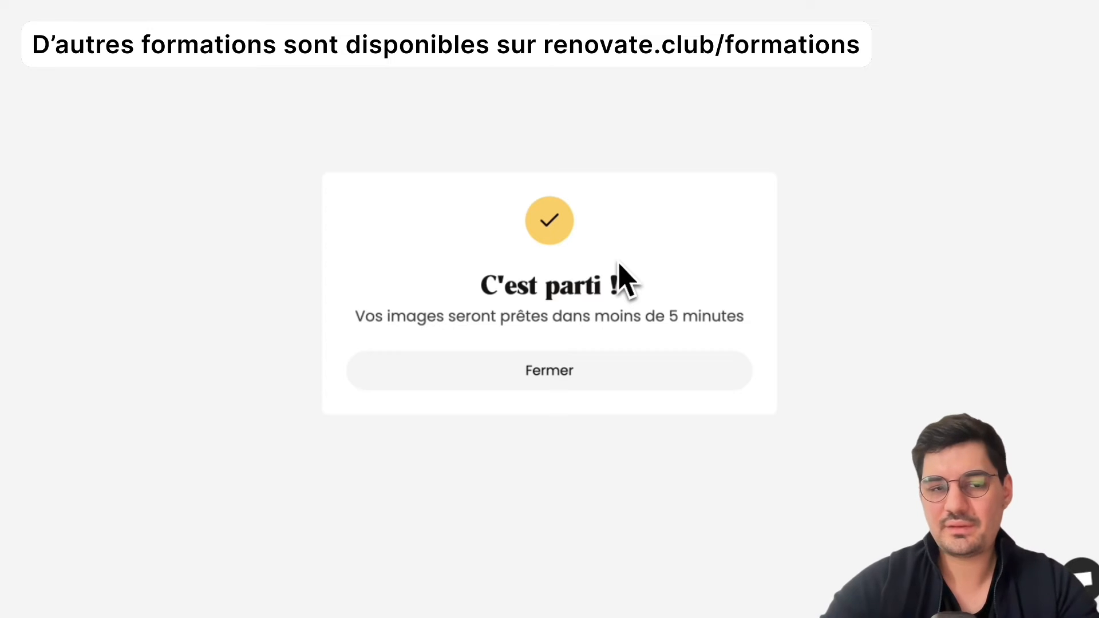
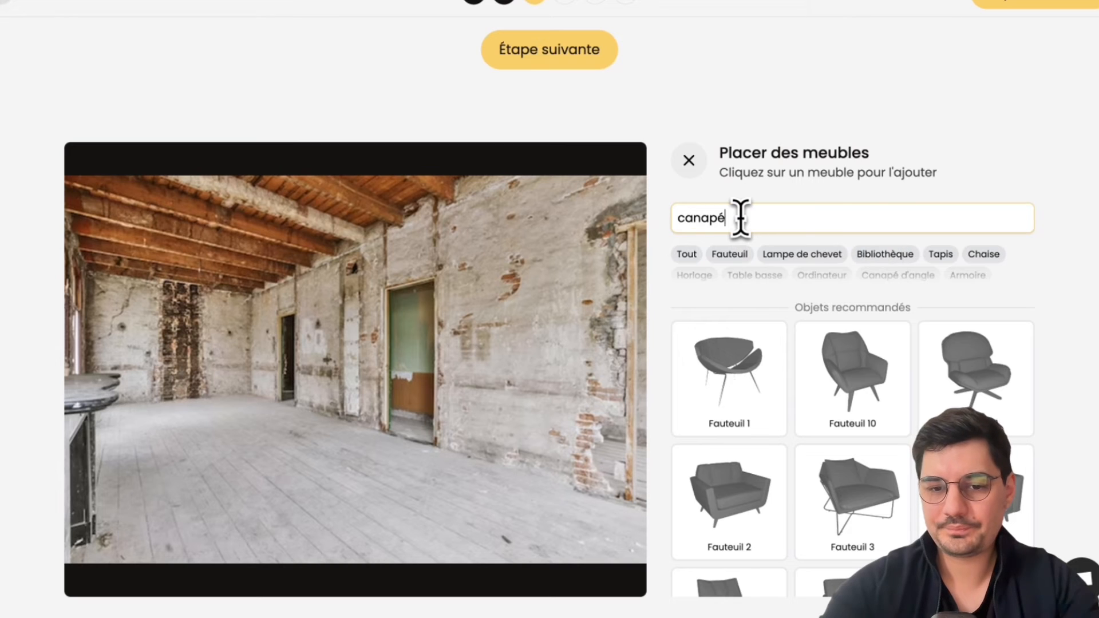
Place the Canapé 4 sofa along the room's right-hand wall, with its rotation set to -54°.
scroll(768, 481, "down", 6)
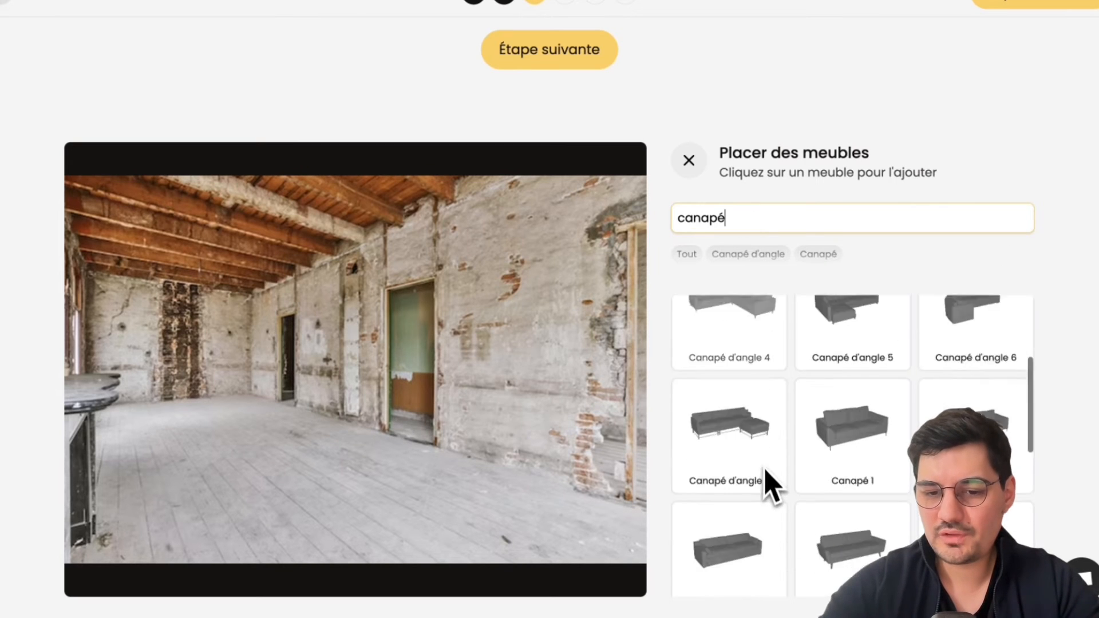
left_click(857, 408)
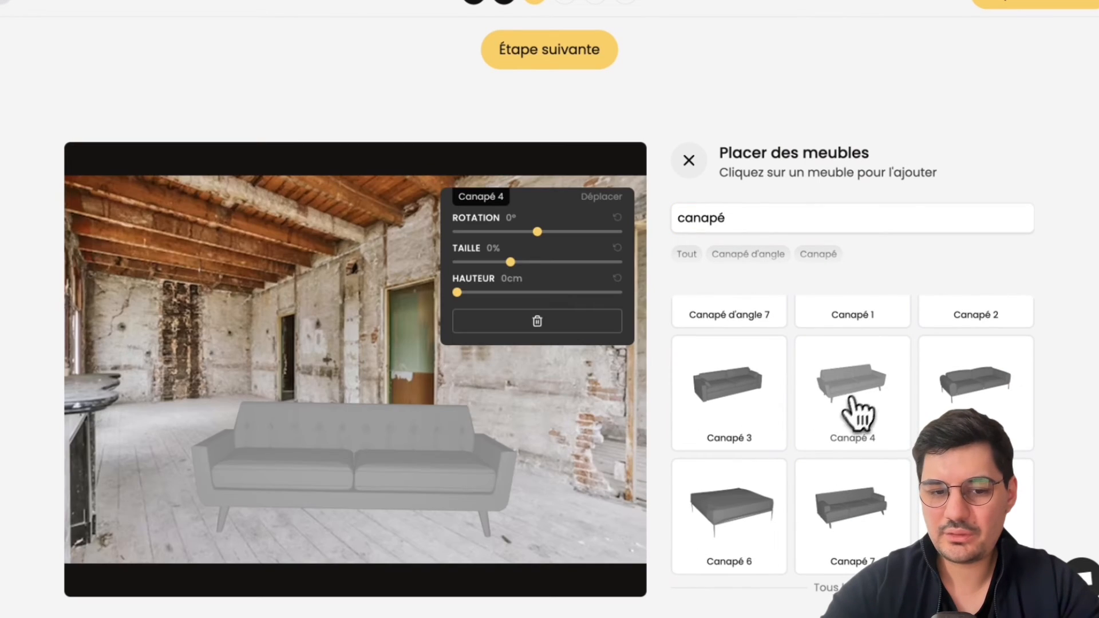
left_click_drag(405, 442, 506, 384)
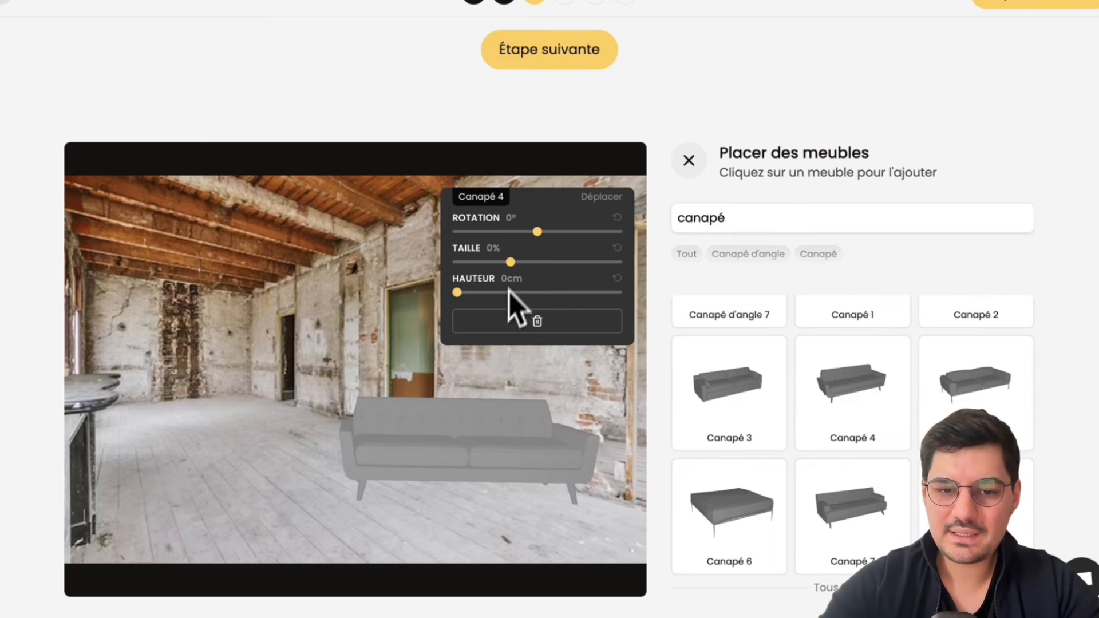
left_click_drag(536, 234, 513, 235)
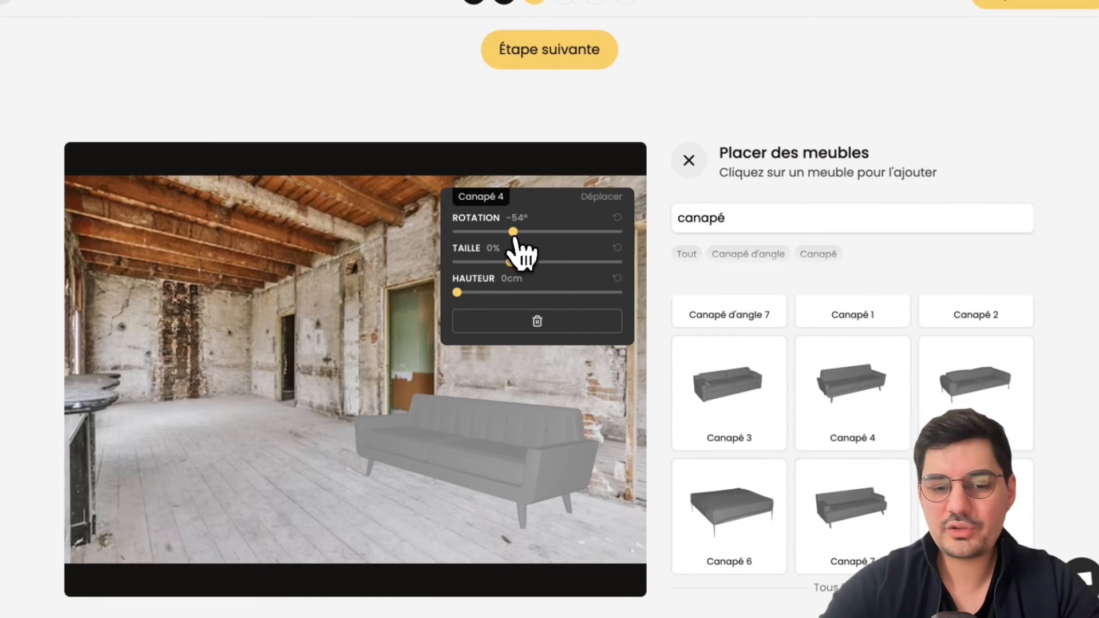
left_click_drag(458, 449, 470, 435)
left_click(304, 449)
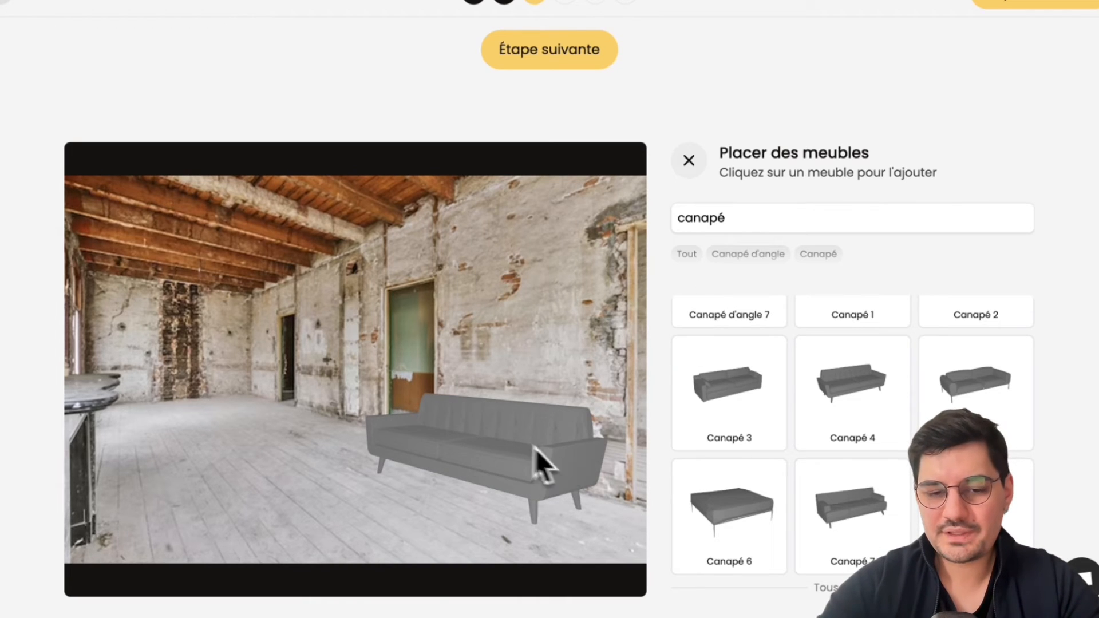
Search the furniture for "fauteuil" and place Fauteuil 6 on the room's left side, facing the sofa, rotated 50°.
double_click(717, 218)
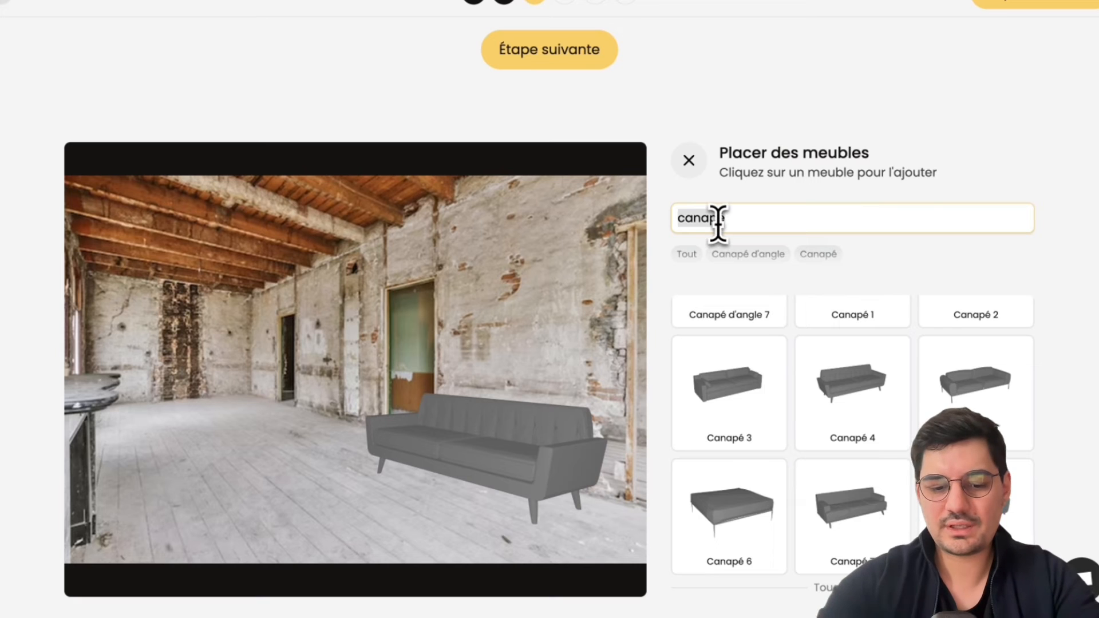
type("fauteu")
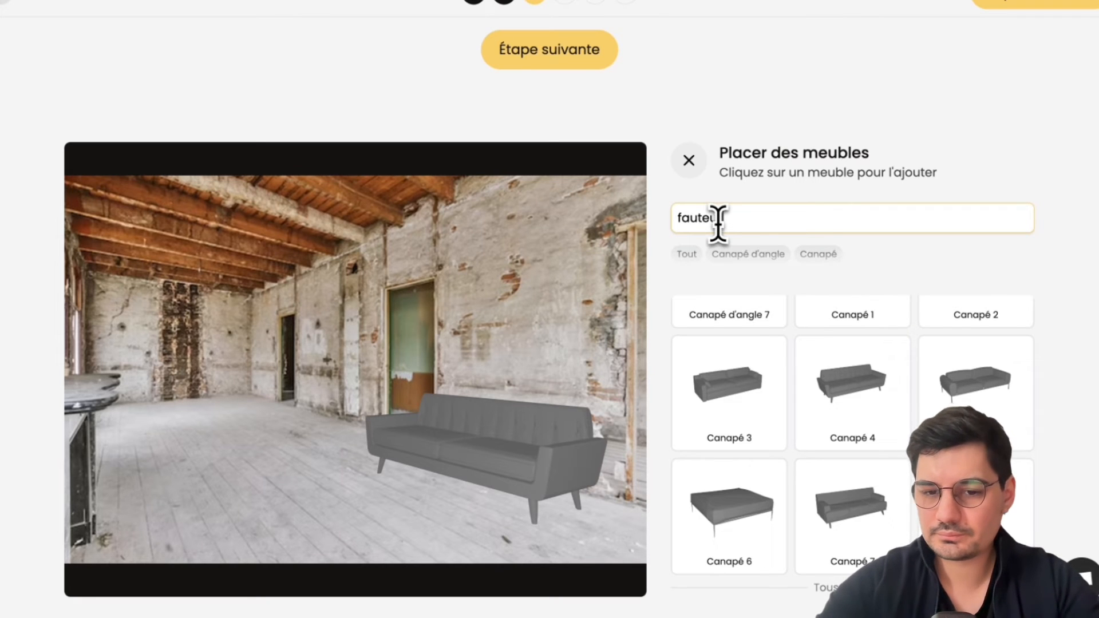
type("il")
scroll(744, 435, "up", 3)
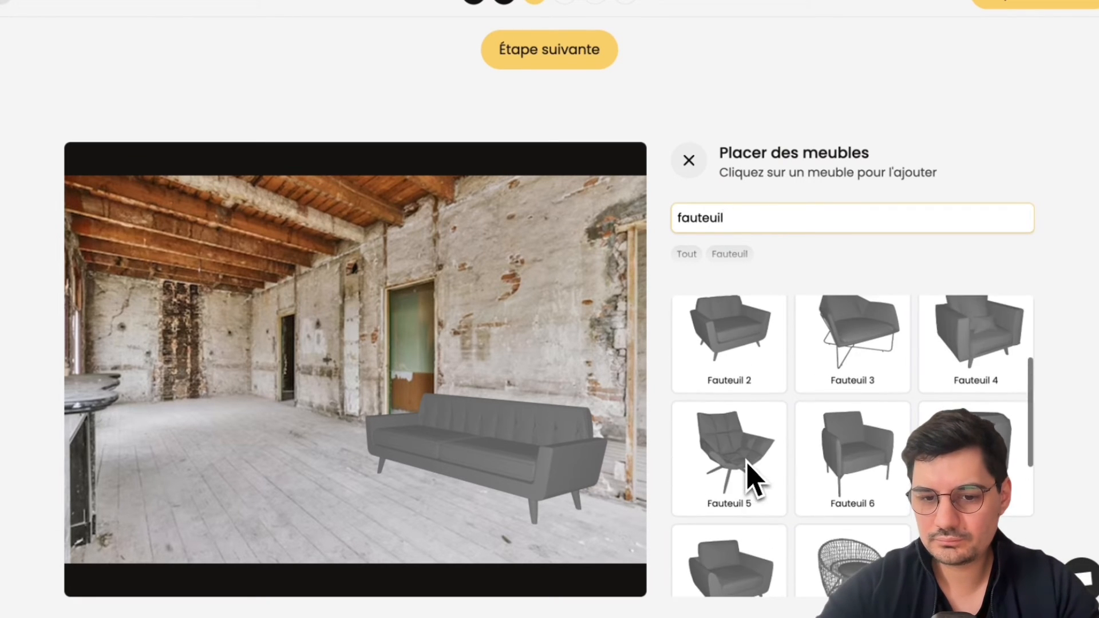
left_click(864, 441)
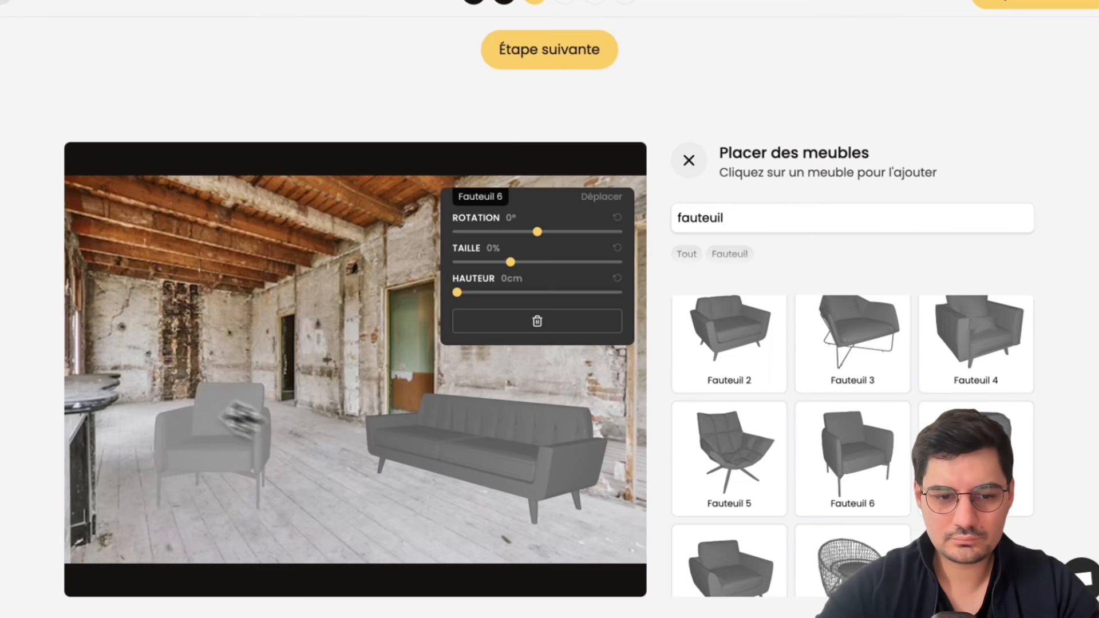
left_click_drag(243, 421, 192, 356)
left_click_drag(539, 234, 560, 234)
left_click_drag(270, 437, 184, 445)
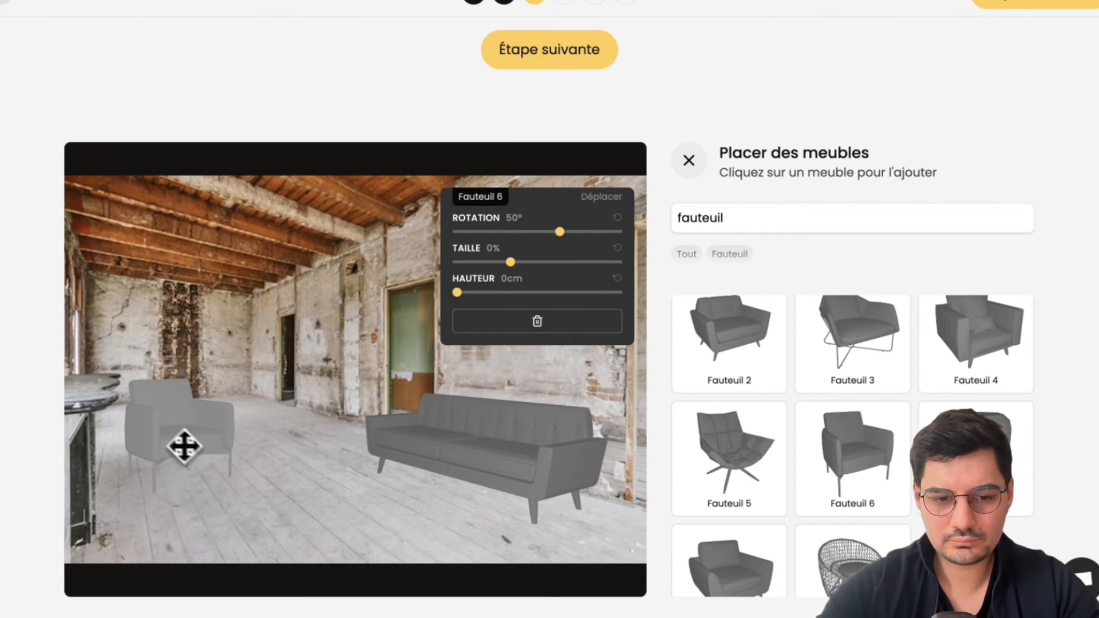
left_click(321, 498)
Search the furniture for "plante", place Plante 2 at the sofa's near end, and enlarge it by 42%.
double_click(717, 217)
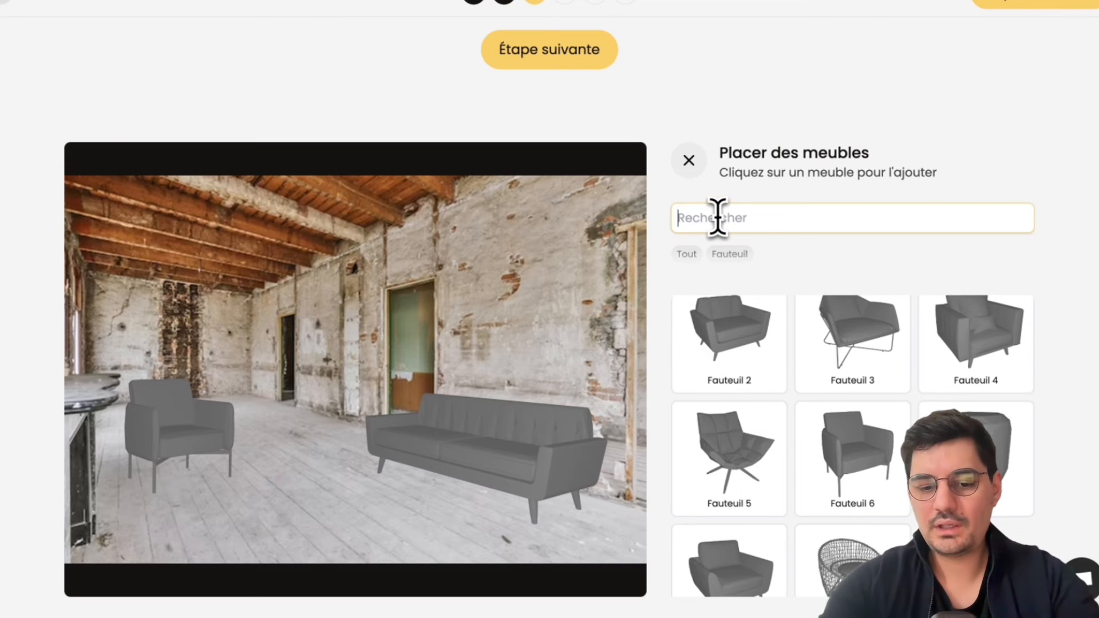
type("plante")
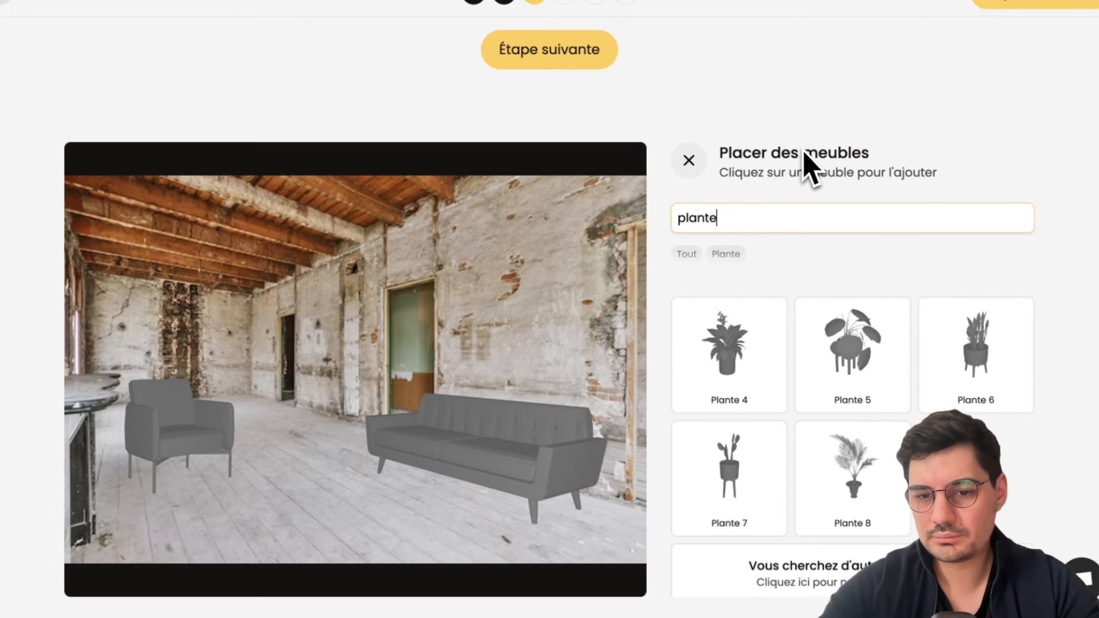
scroll(762, 435, "up", 3)
left_click(852, 404)
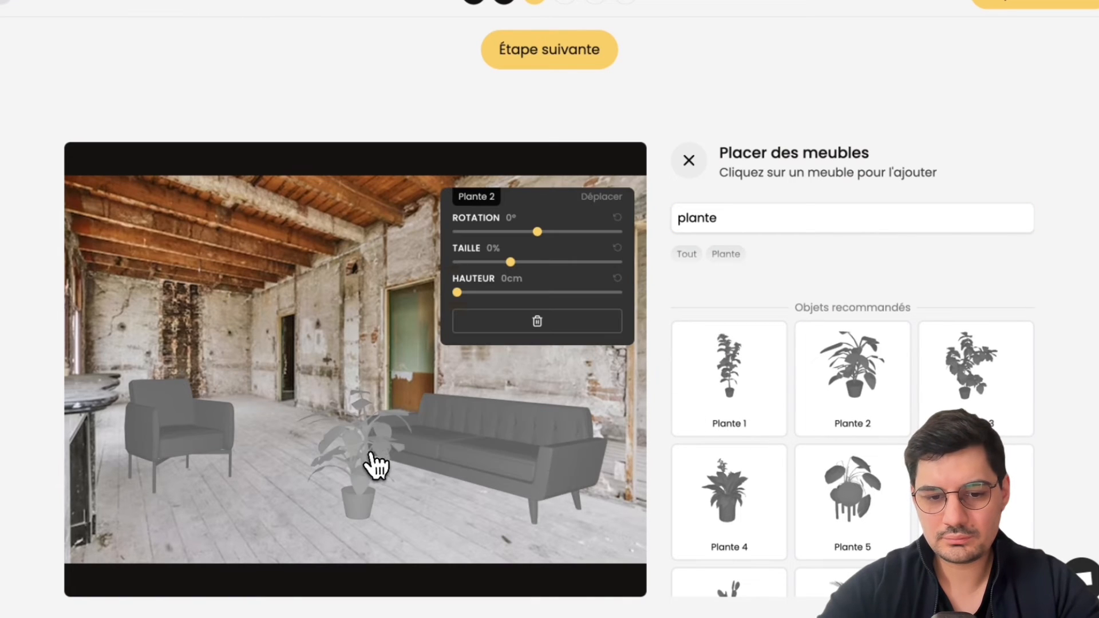
left_click_drag(375, 467, 552, 478)
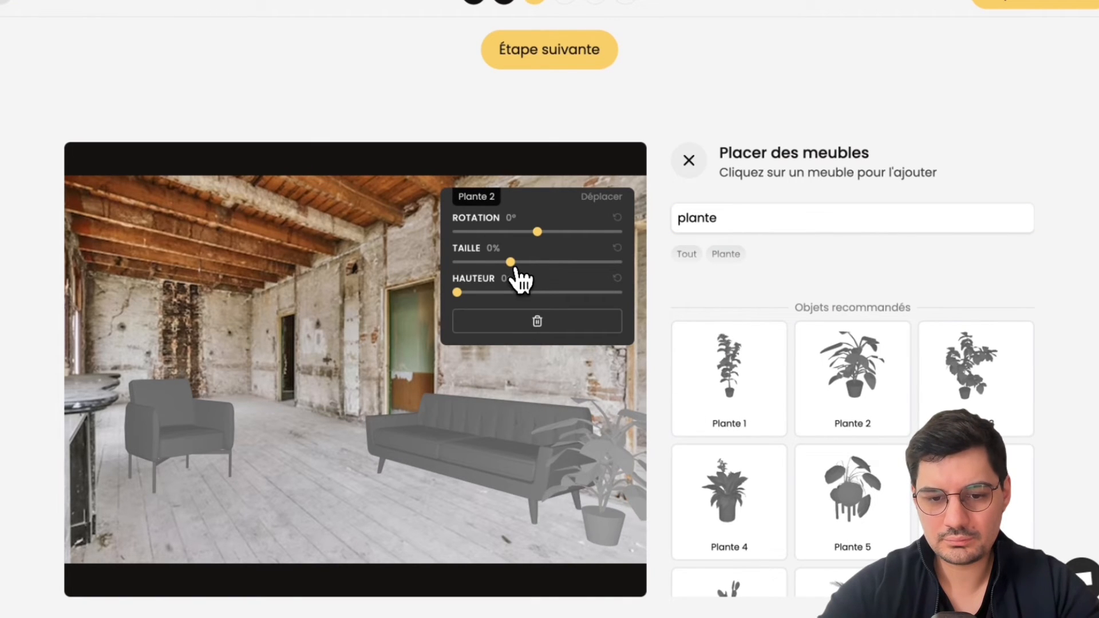
left_click_drag(515, 269, 535, 272)
Shift the sofa slightly away from the plant and reduce the plant's size a little.
left_click(481, 461)
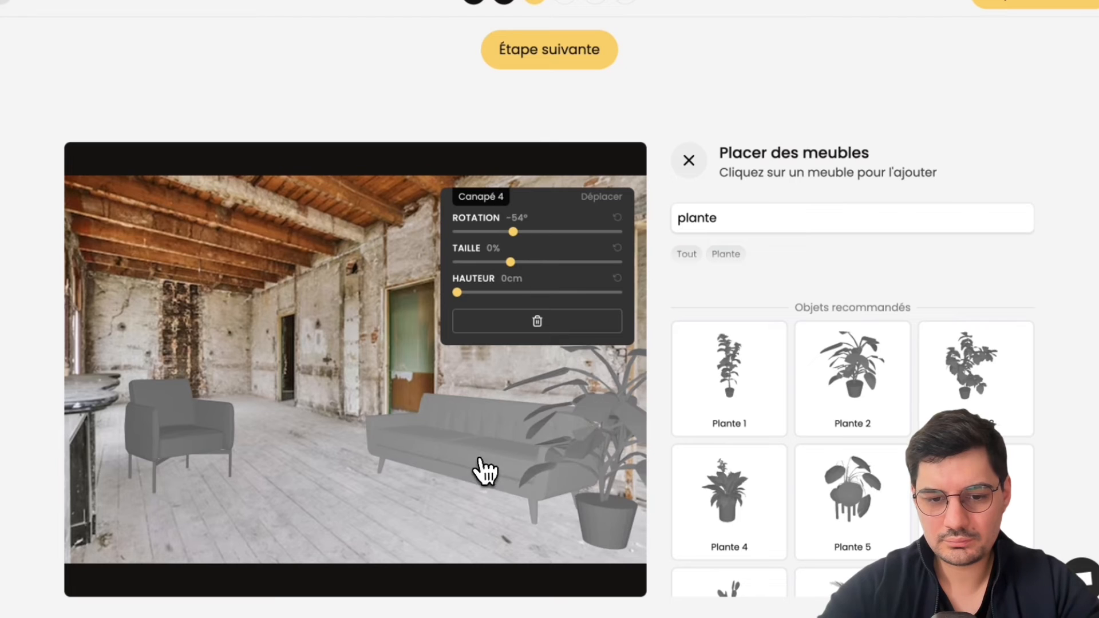
left_click_drag(482, 465, 473, 458)
left_click(584, 508)
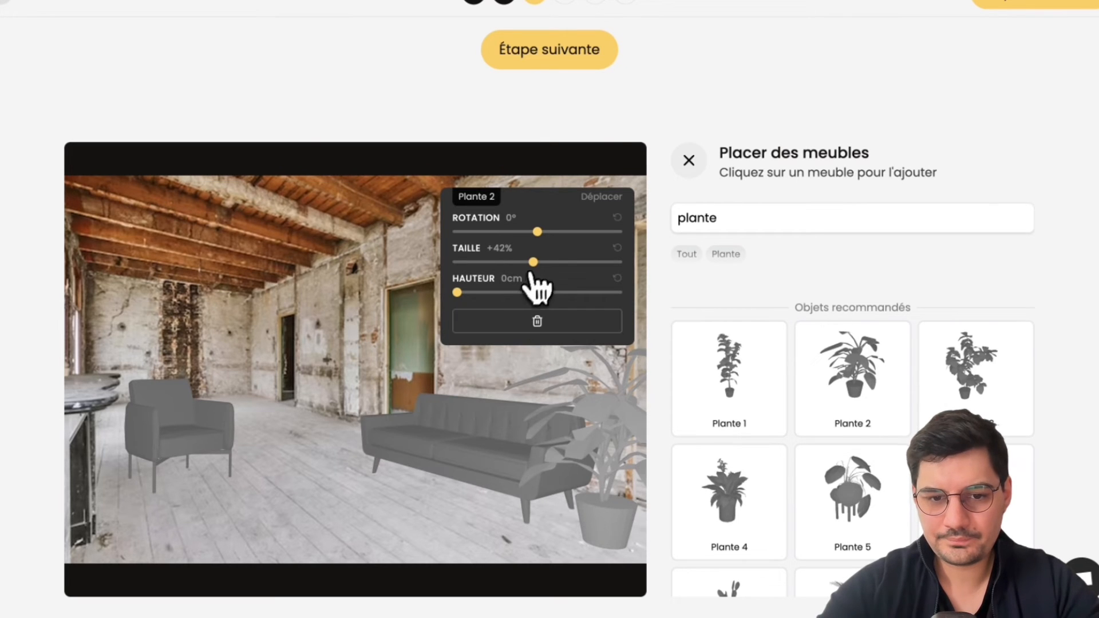
left_click_drag(535, 265, 525, 262)
left_click(319, 483)
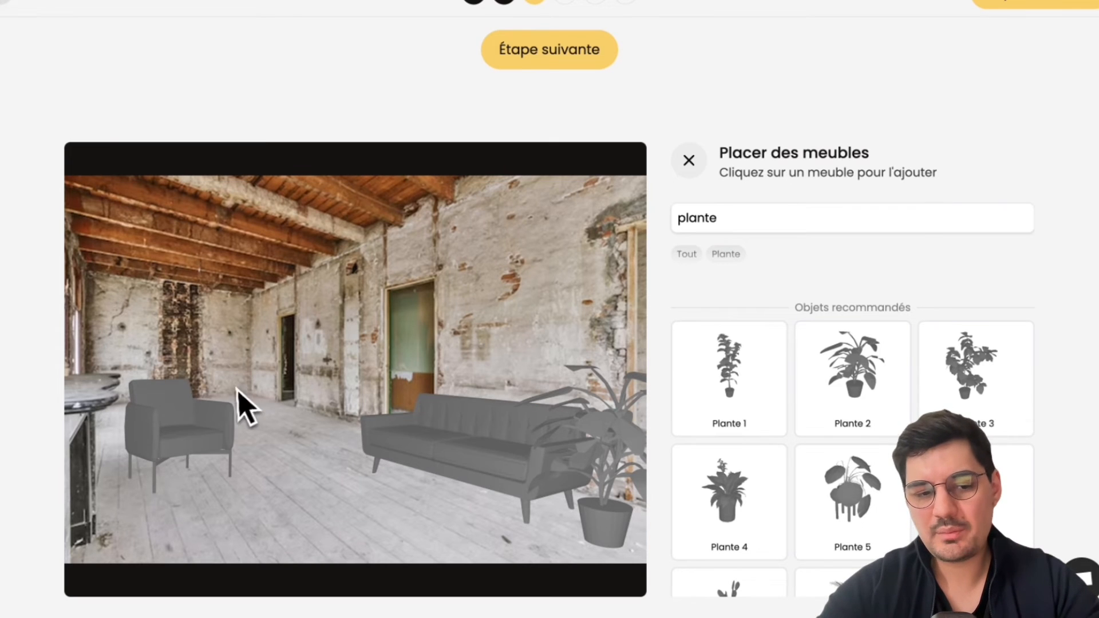
Set the armchair's rotation to 54° and the sofa's size to +12%.
left_click(195, 441)
mouse_move(569, 240)
left_mouse_down()
mouse_move(533, 234)
mouse_move(574, 235)
mouse_move(564, 239)
left_mouse_up()
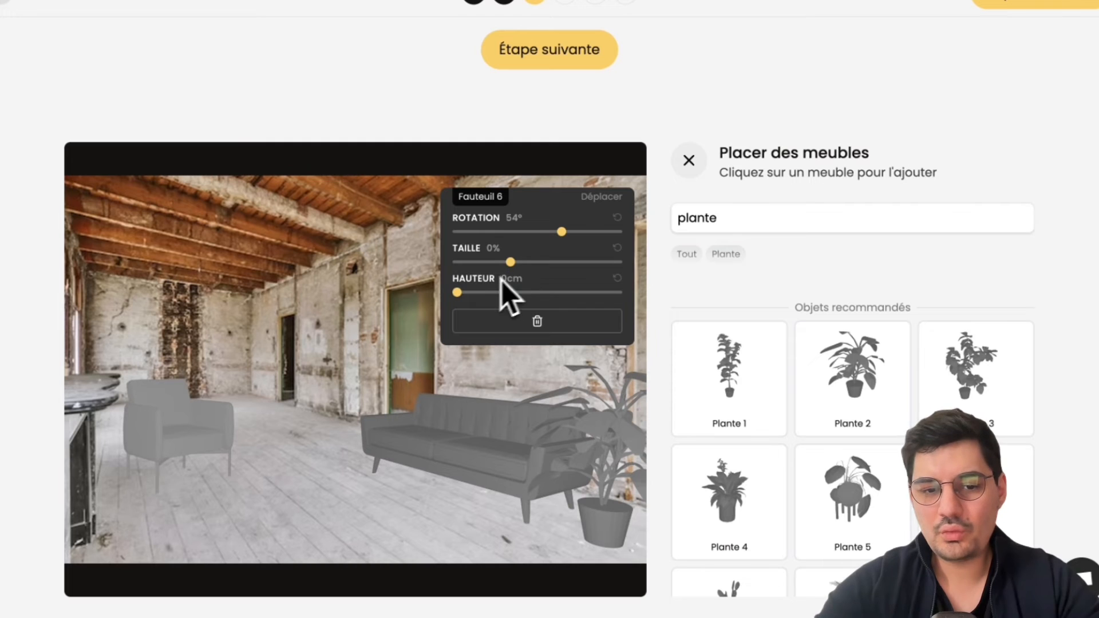
left_click(322, 369)
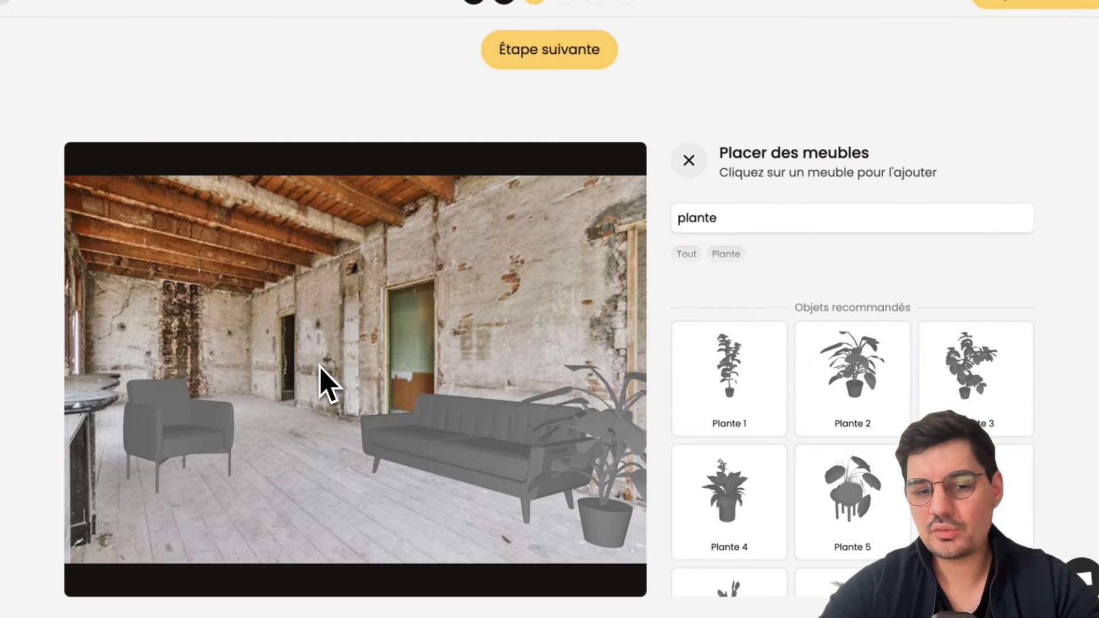
left_click(432, 424)
left_click_drag(514, 264, 518, 264)
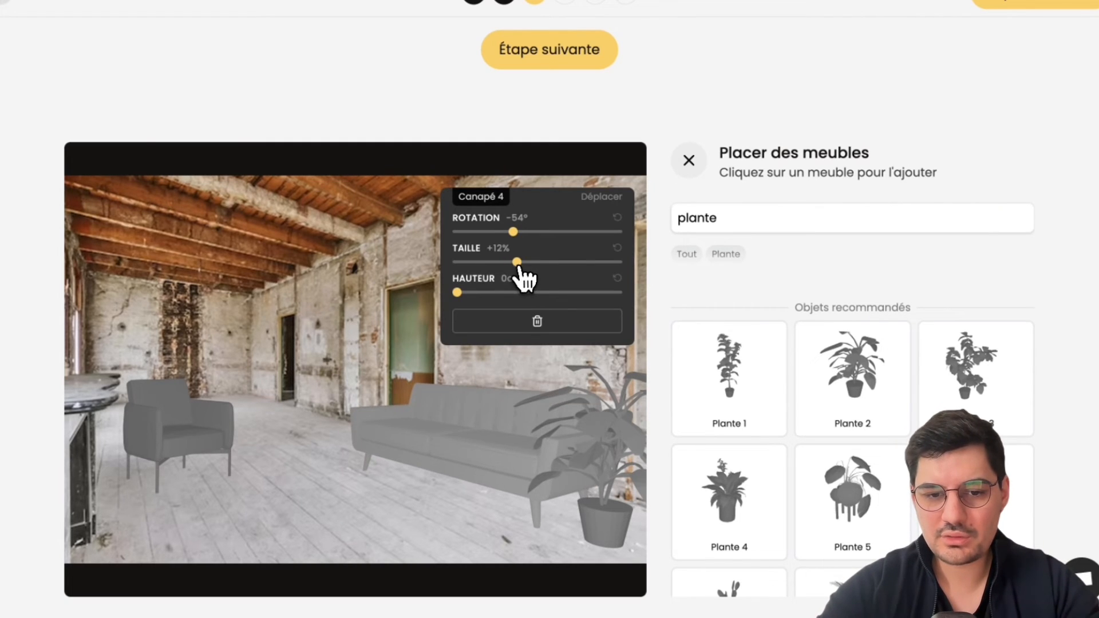
Shift the sofa slightly back toward the wall, away from the plant, and leave the single-furniture placement mode.
left_click_drag(487, 435, 463, 430)
left_click(298, 479)
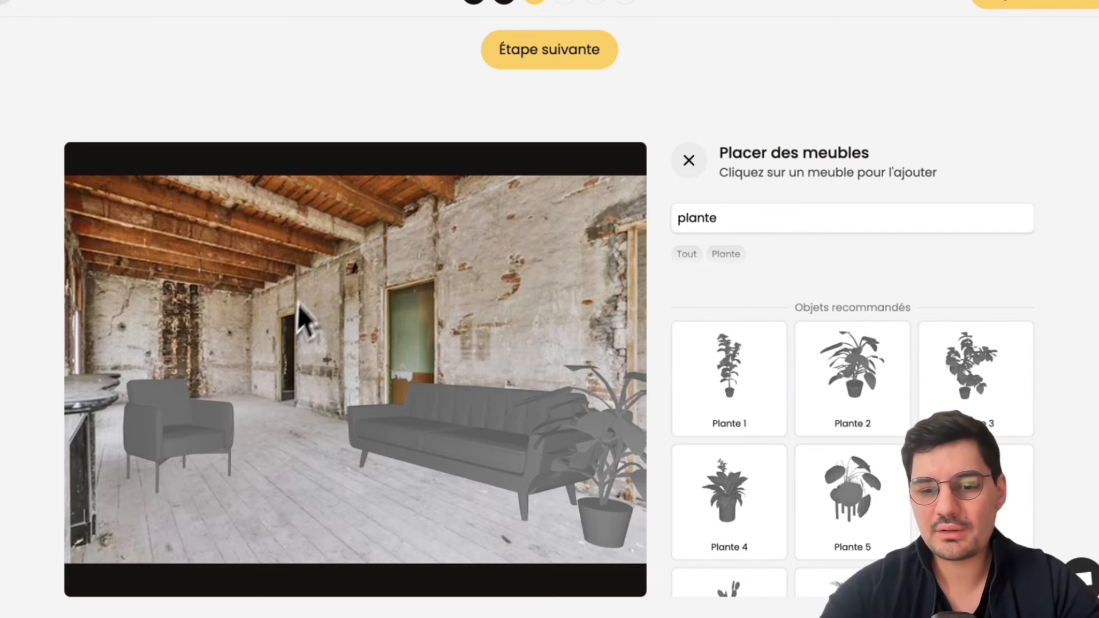
left_click(689, 176)
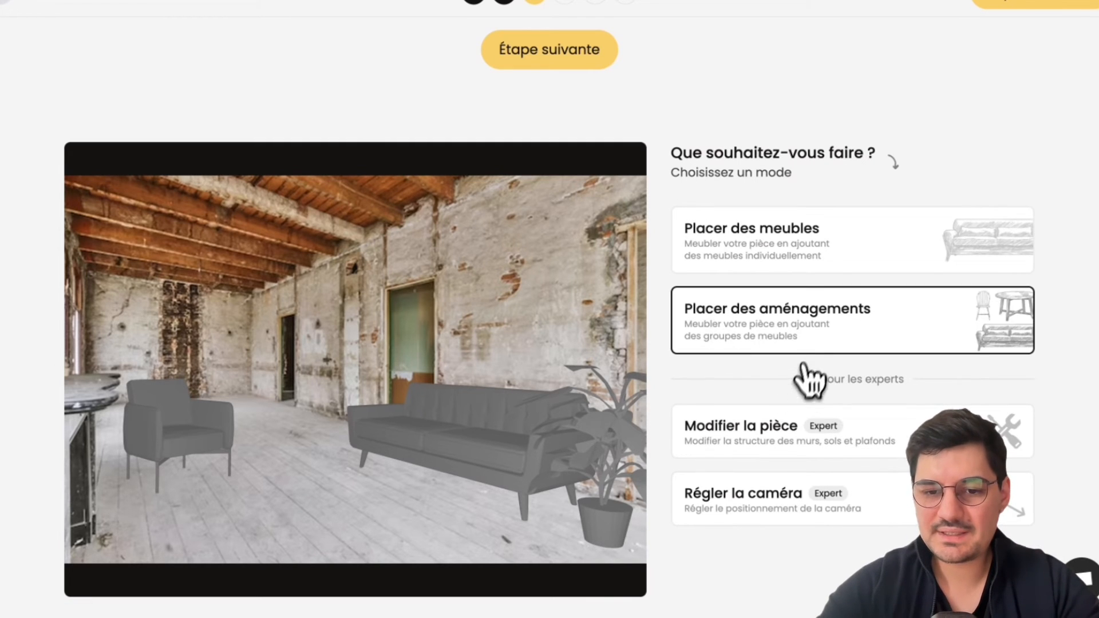
Add the furniture group Salle à manger 2 at the far end of the room behind the armchair, rotated 3°, and validate its placement.
left_click(782, 333)
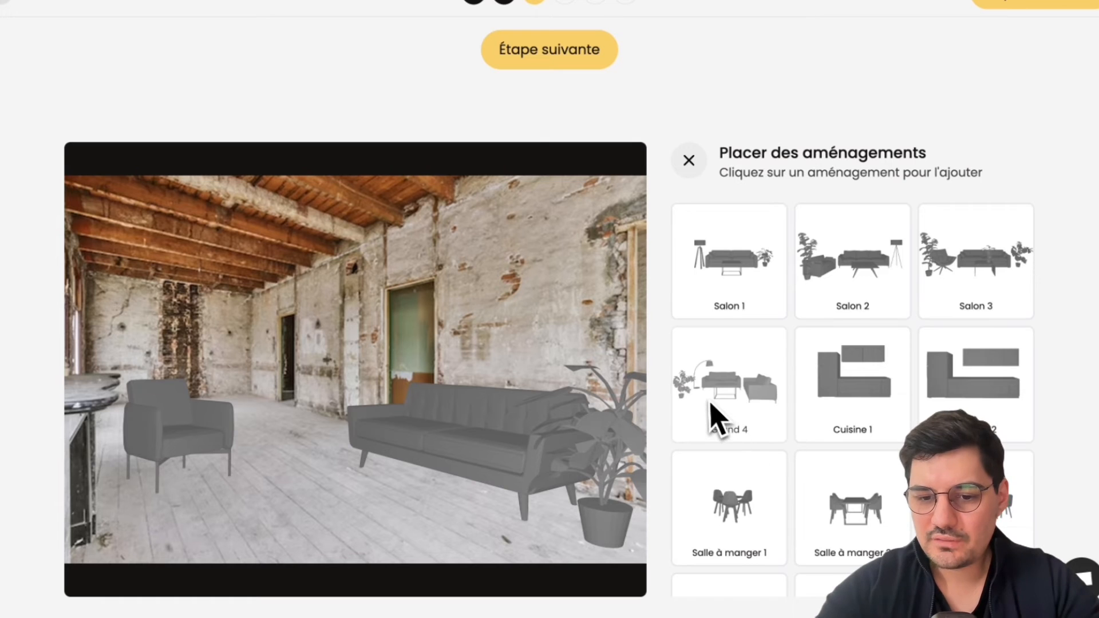
scroll(712, 413, "down", 2)
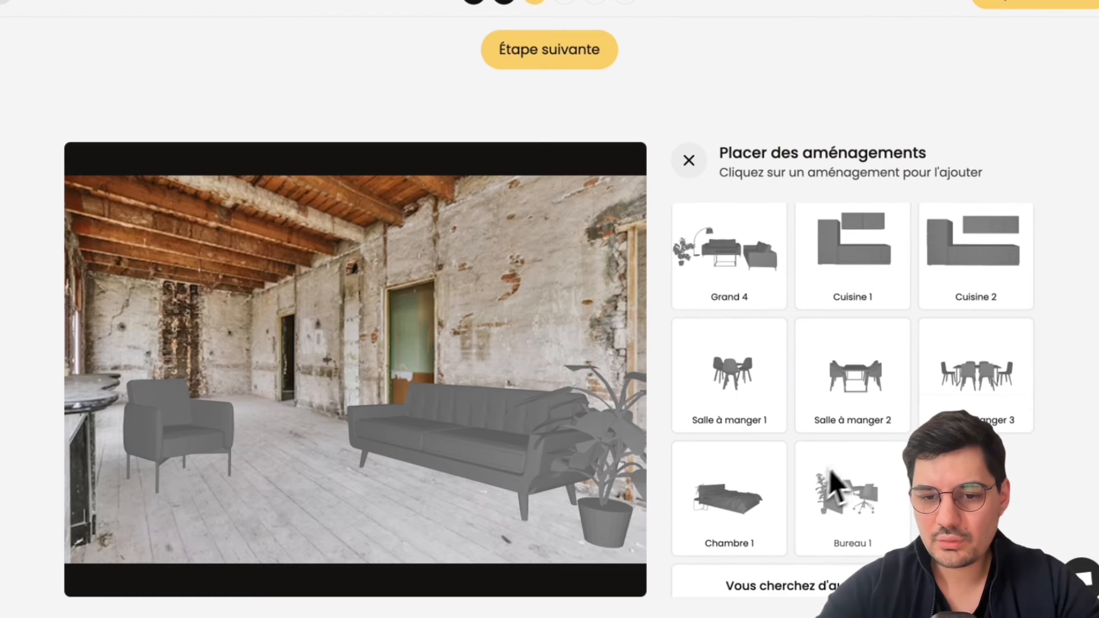
left_click(871, 400)
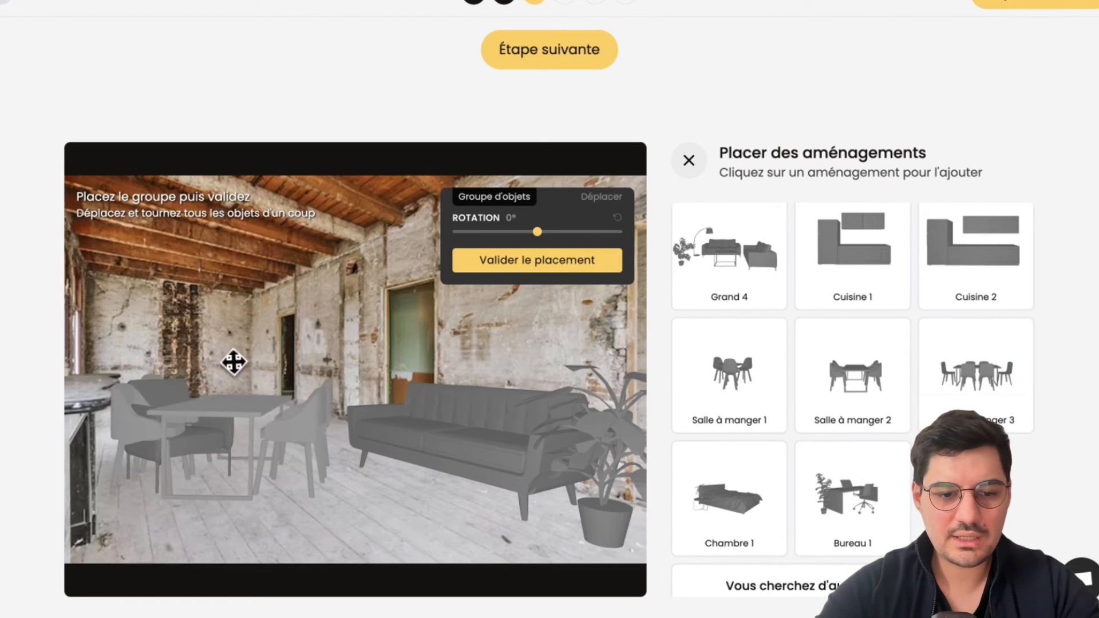
left_click_drag(234, 363, 217, 236)
left_click_drag(265, 401, 165, 246)
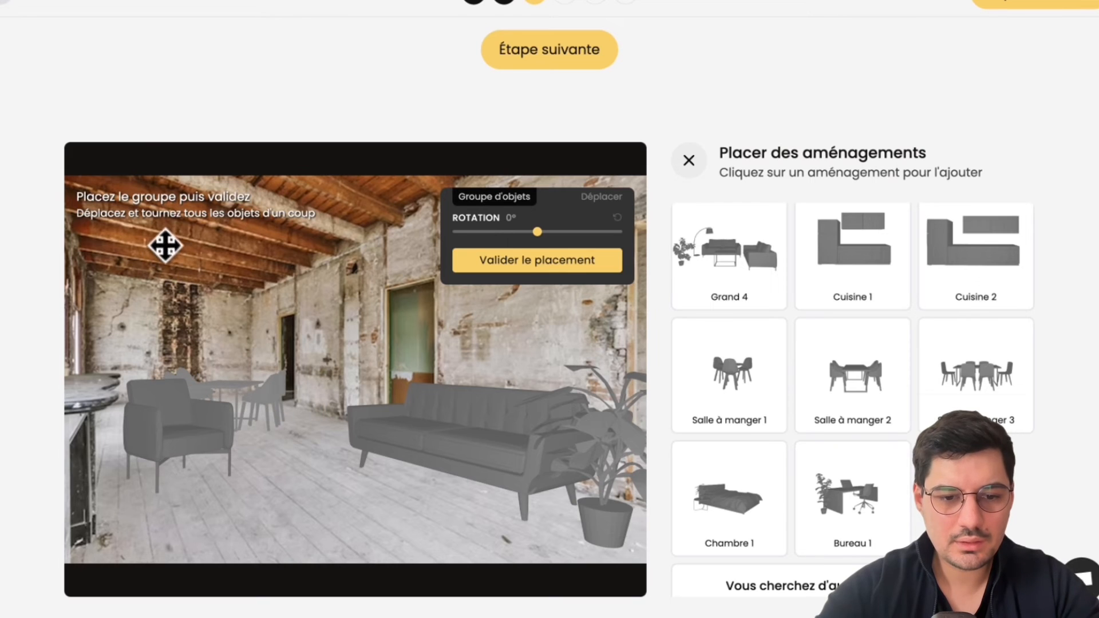
left_click_drag(243, 393, 184, 329)
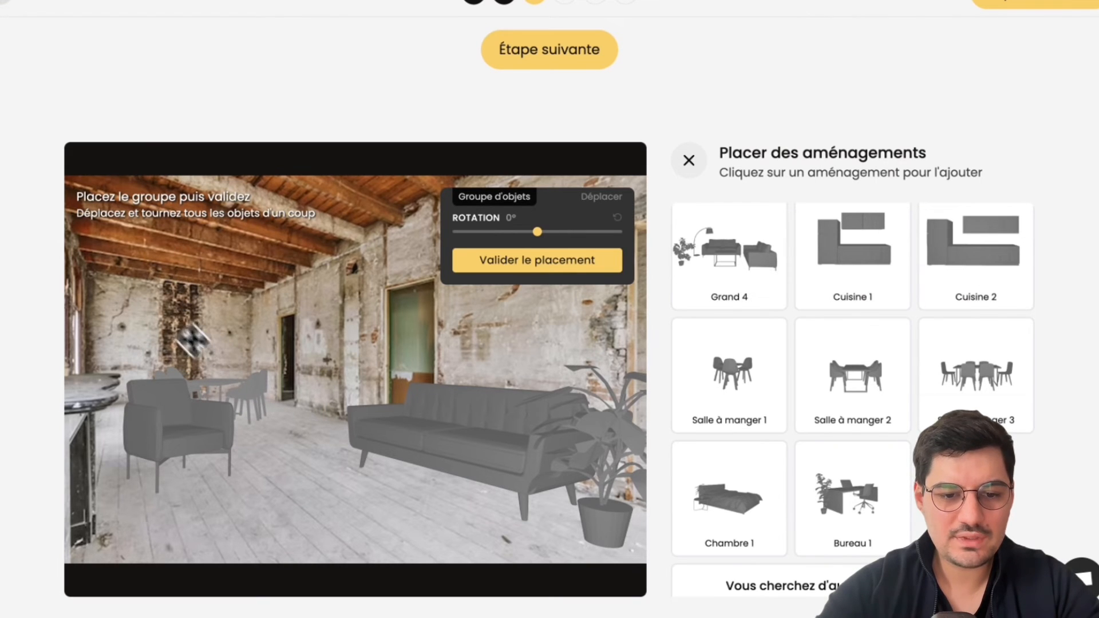
mouse_move(538, 235)
left_mouse_down()
mouse_move(491, 239)
mouse_move(543, 254)
left_mouse_up()
left_click(544, 260)
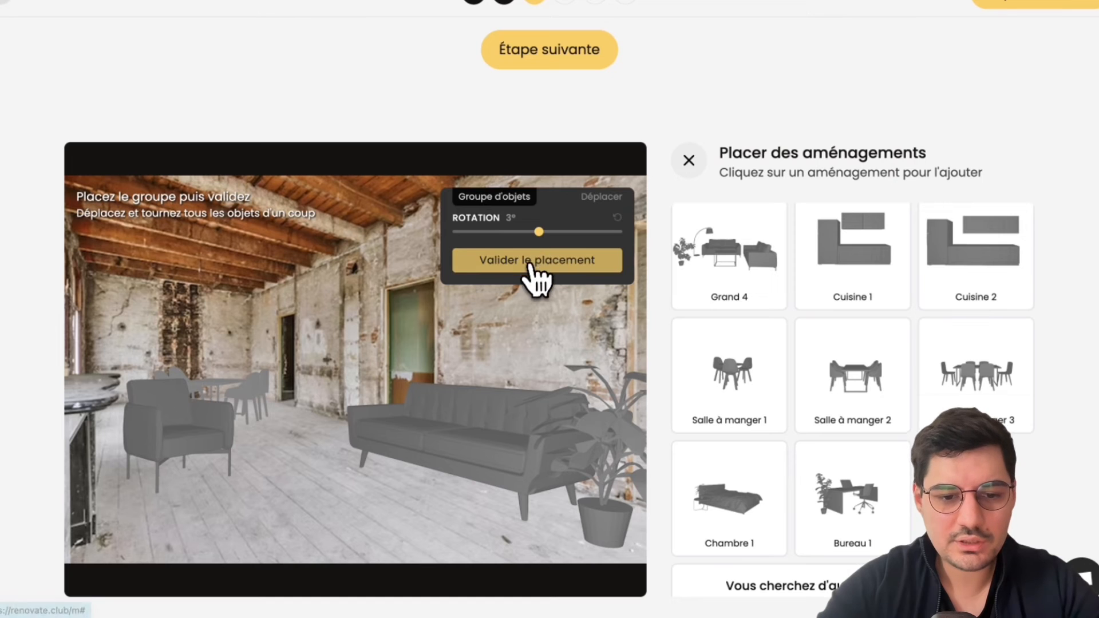
left_click(690, 162)
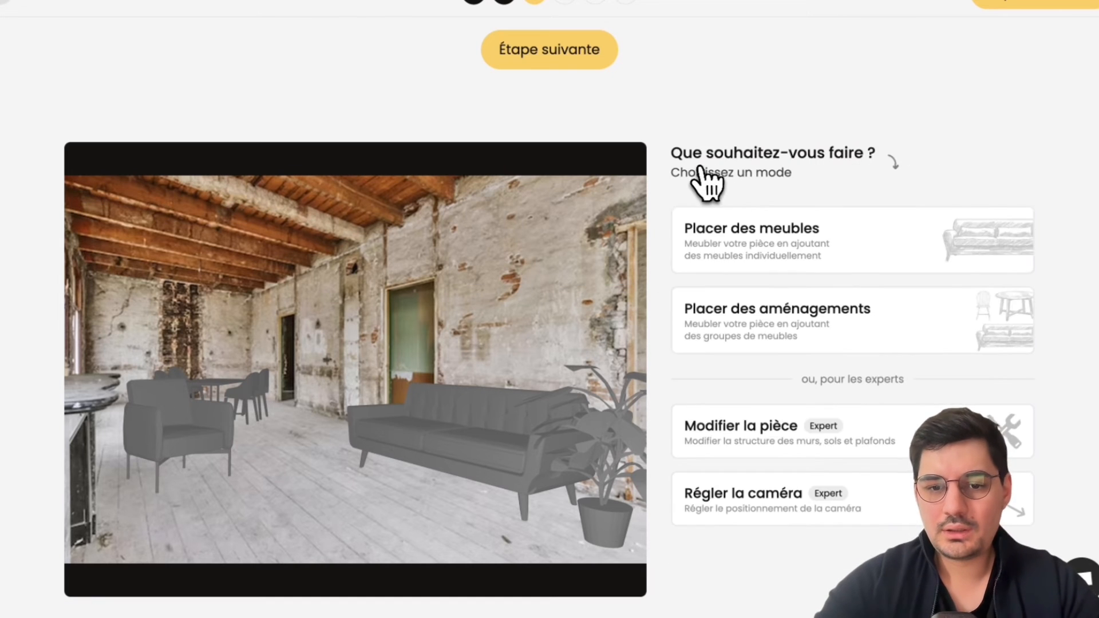
Search the individual furniture for "tableau", add Tableau 6, and set its size to +112% and height to 96 cm.
left_click(768, 264)
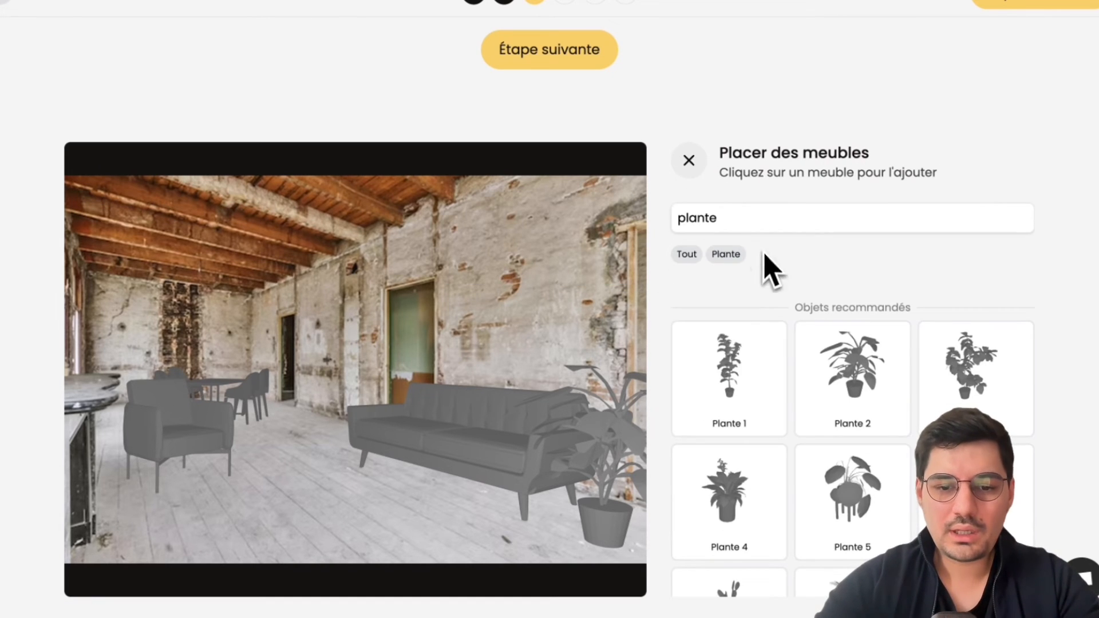
left_click(732, 227)
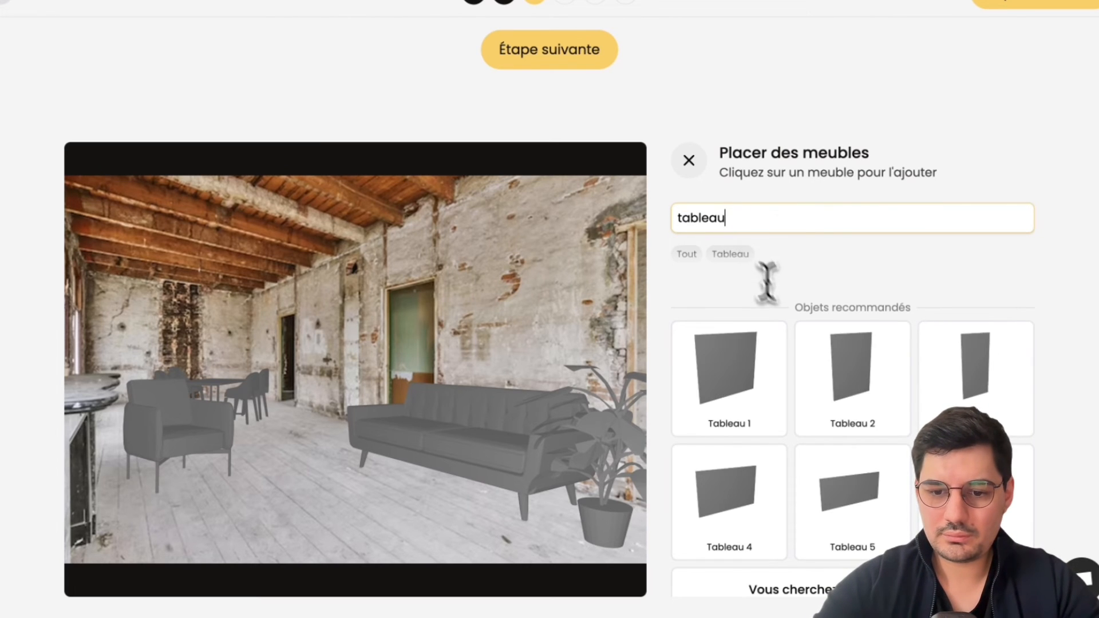
left_click(973, 495)
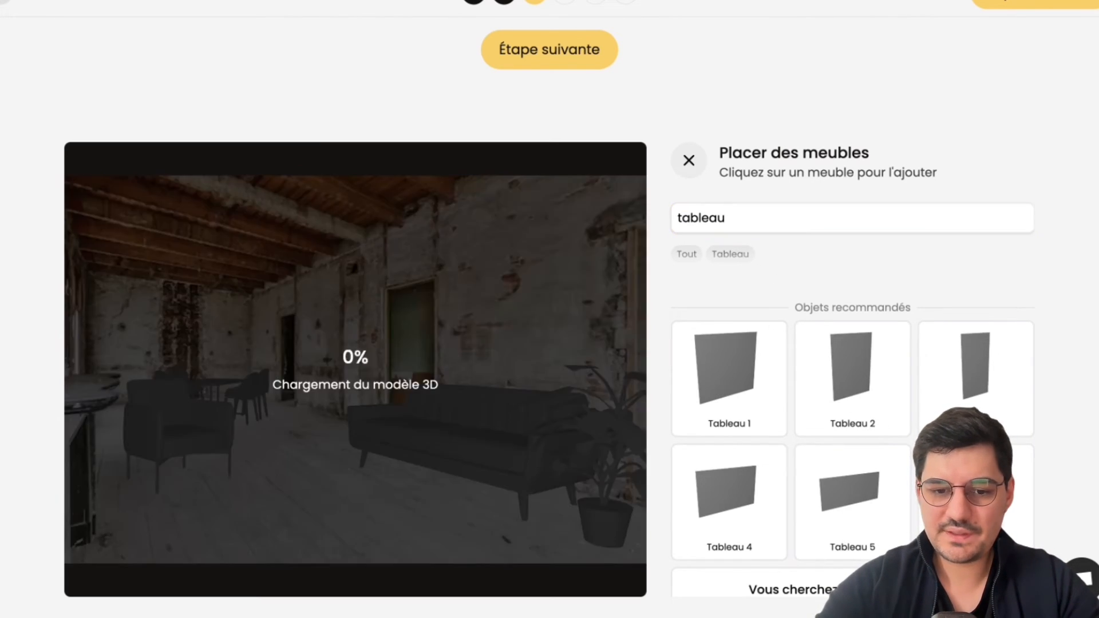
left_click_drag(373, 498, 338, 476)
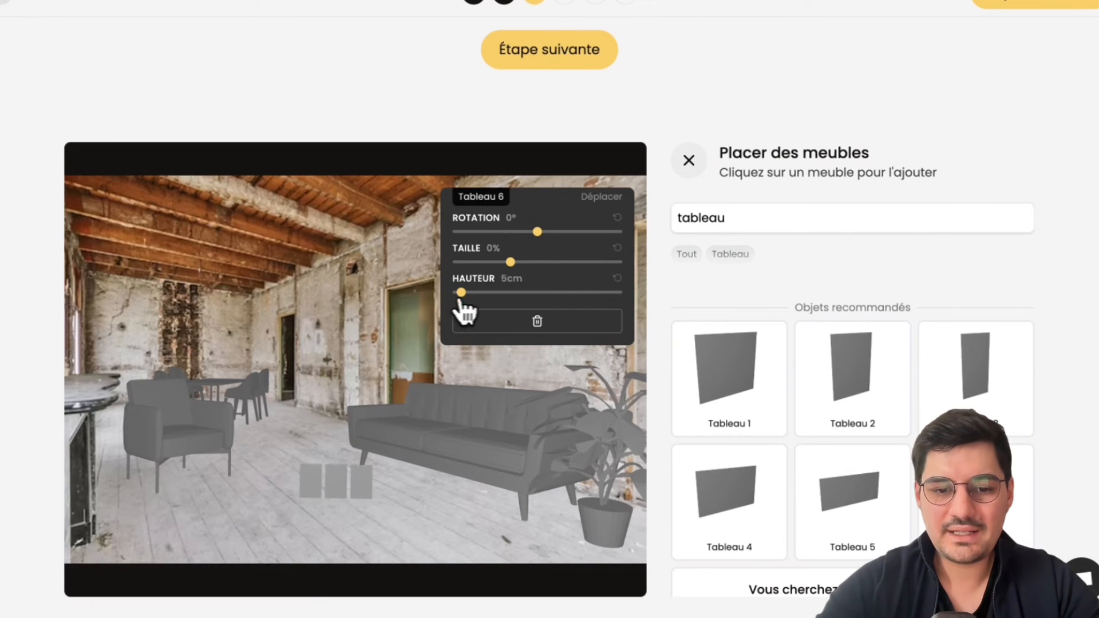
left_click_drag(457, 293, 573, 262)
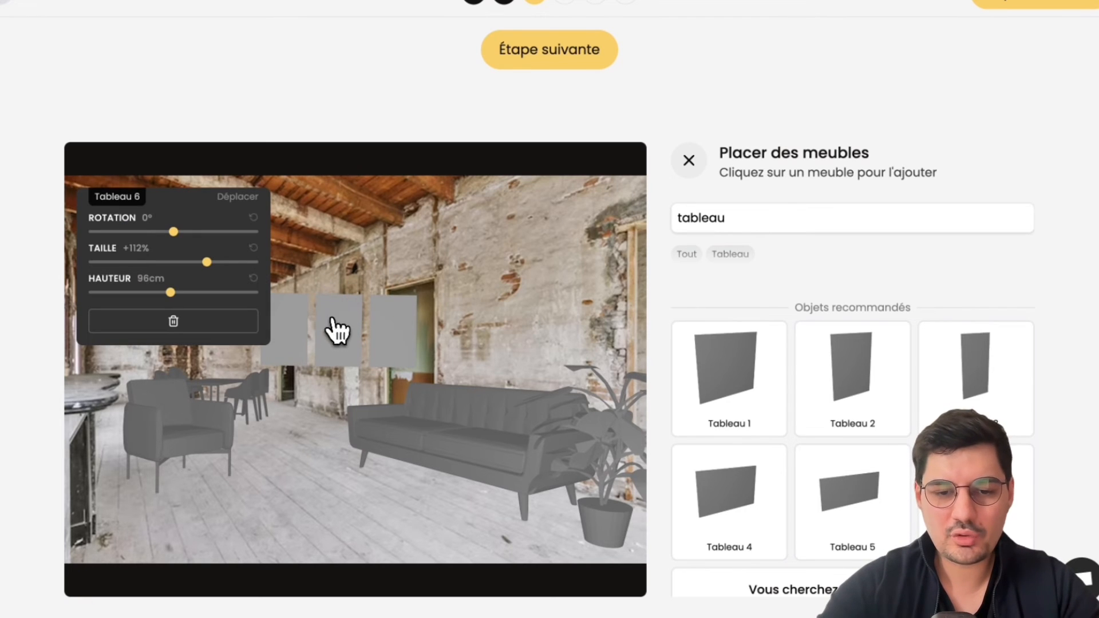
Hang Tableau 6 on the wall above the sofa with rotation -58°, size +136% and height 120 cm.
left_click_drag(338, 331, 503, 286)
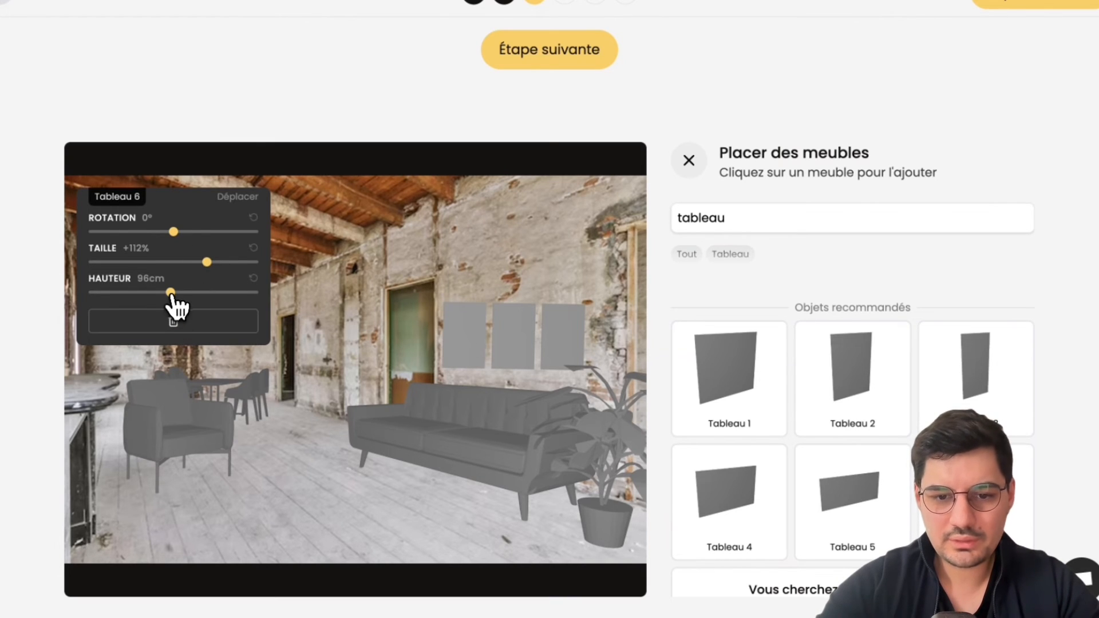
left_click_drag(171, 293, 192, 293)
left_click_drag(180, 235, 154, 237)
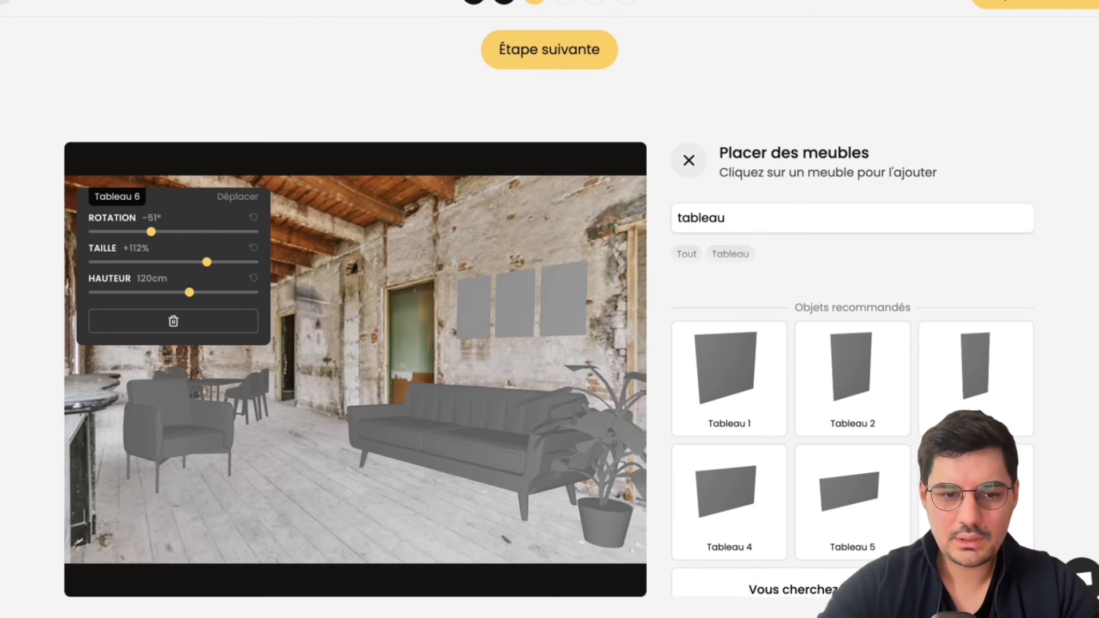
left_click_drag(213, 273, 221, 270)
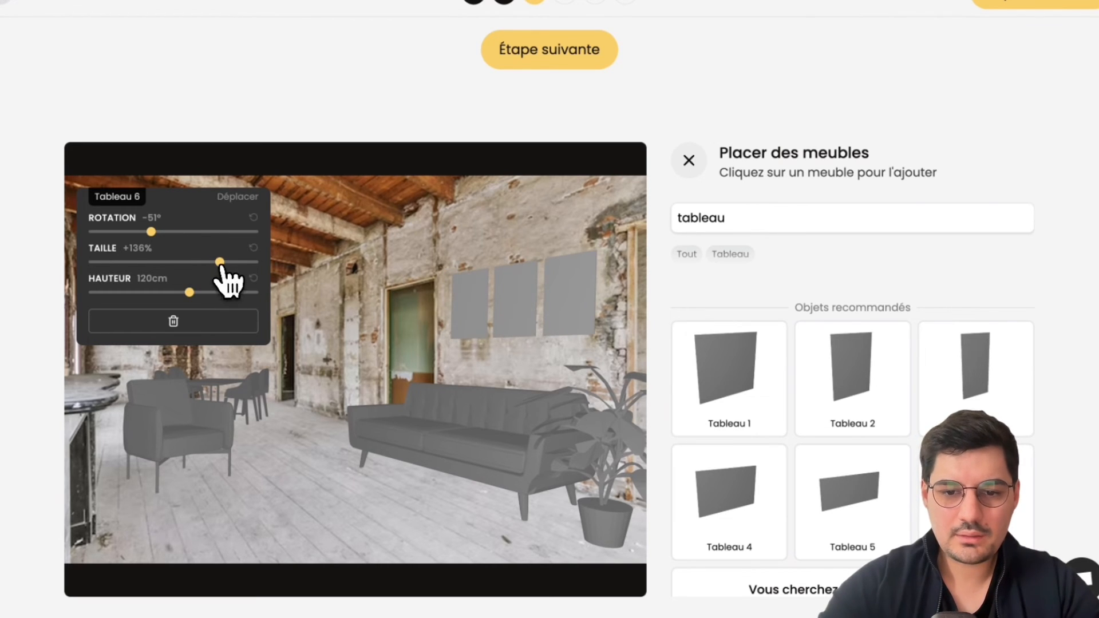
left_click_drag(151, 235, 149, 236)
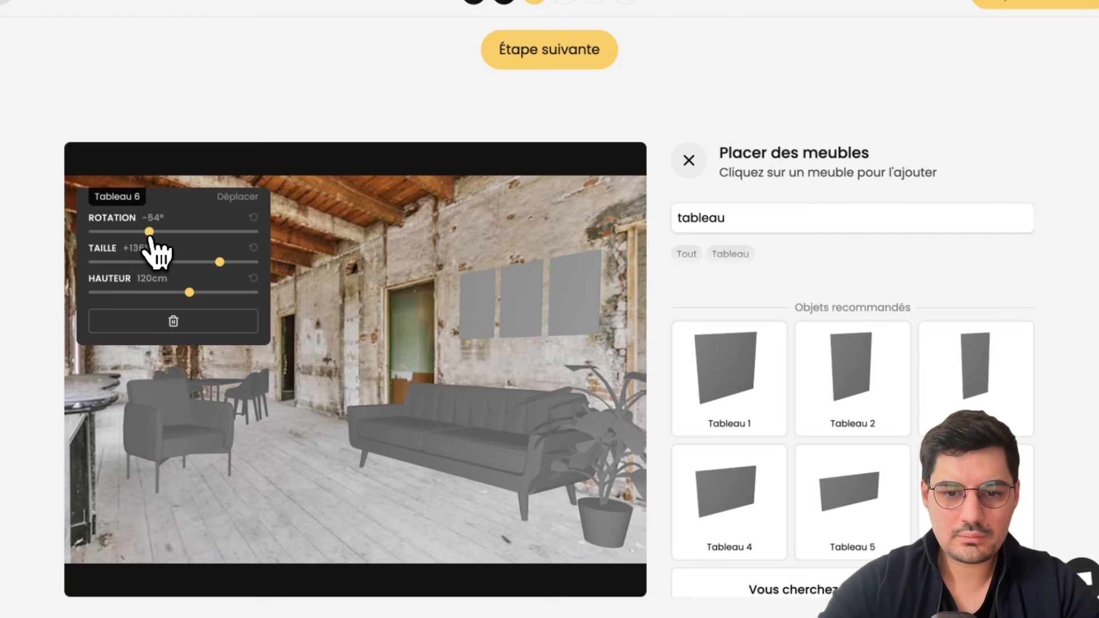
left_click_drag(521, 278, 516, 281)
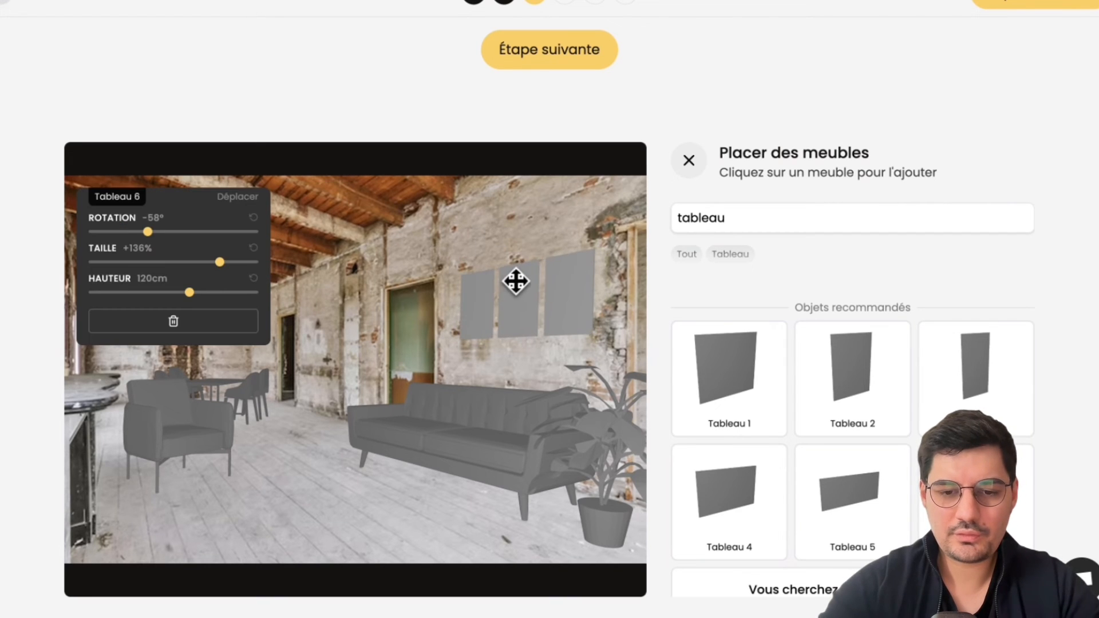
left_click(532, 219)
Search the furniture for "tapis", place Tapis 3 on the floor in front of the sofa rotated 39°, and enlarge it.
left_click(677, 224)
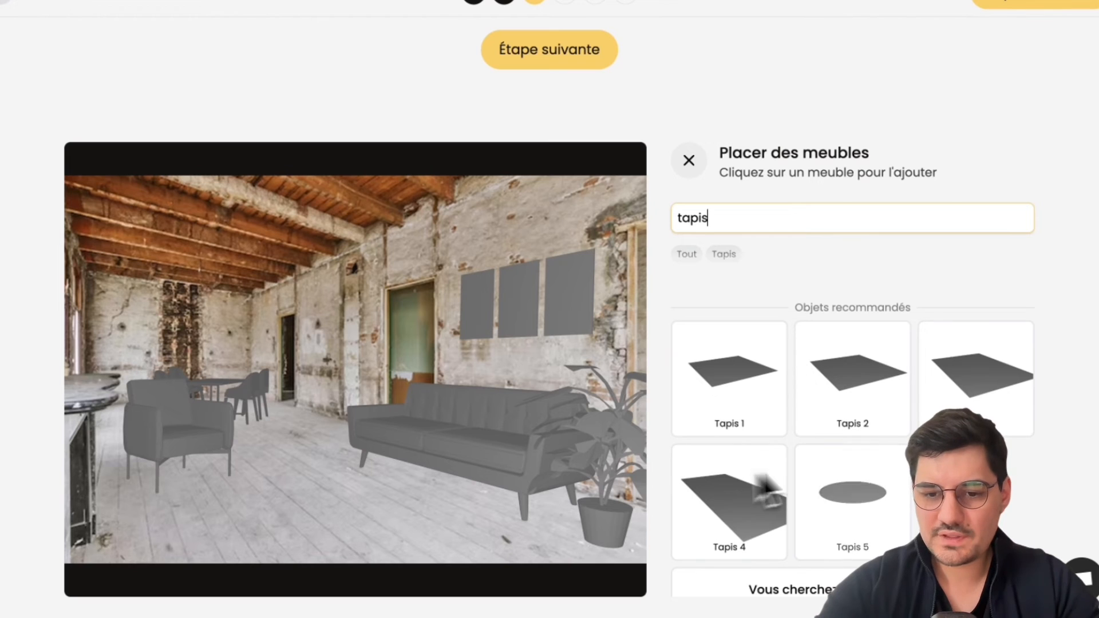
left_click(968, 401)
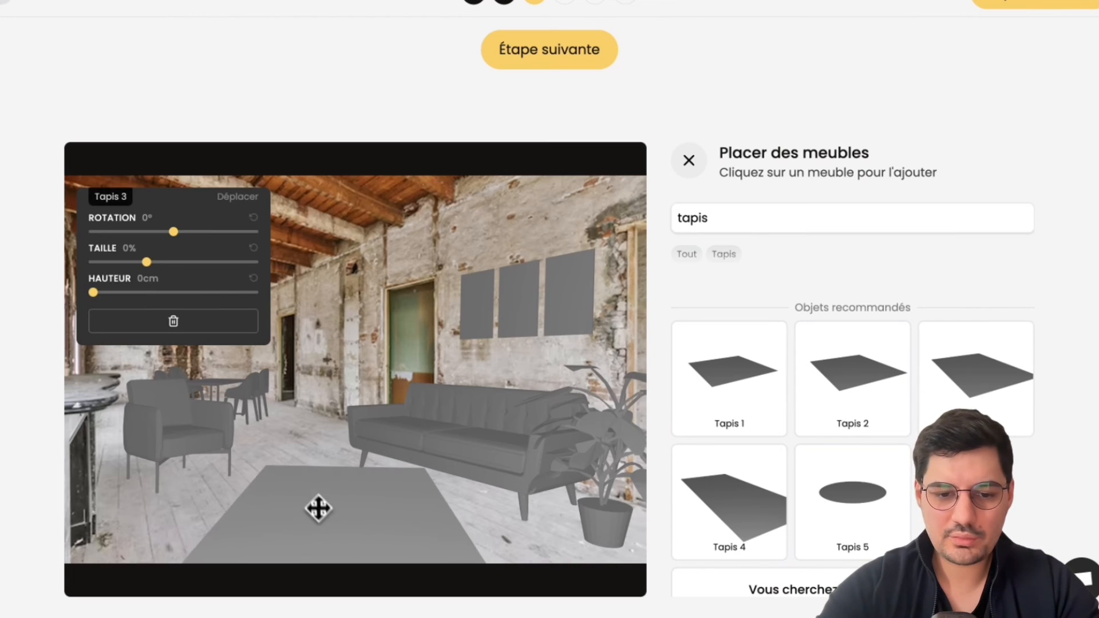
left_click(319, 455)
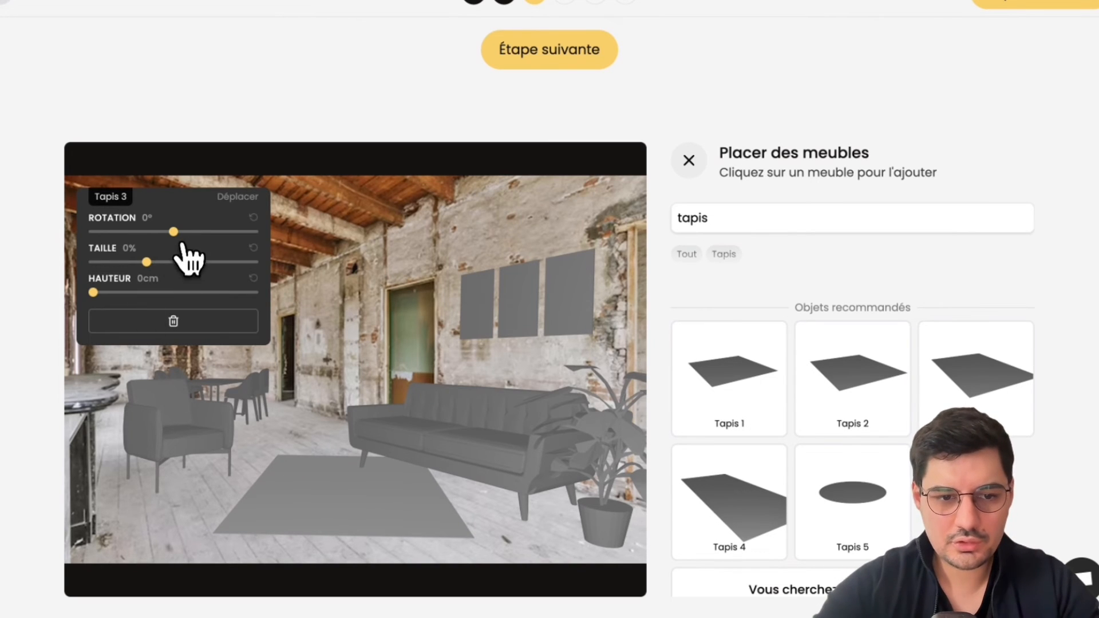
mouse_move(173, 231)
left_mouse_down()
mouse_move(164, 232)
mouse_move(200, 231)
mouse_move(189, 233)
left_mouse_up()
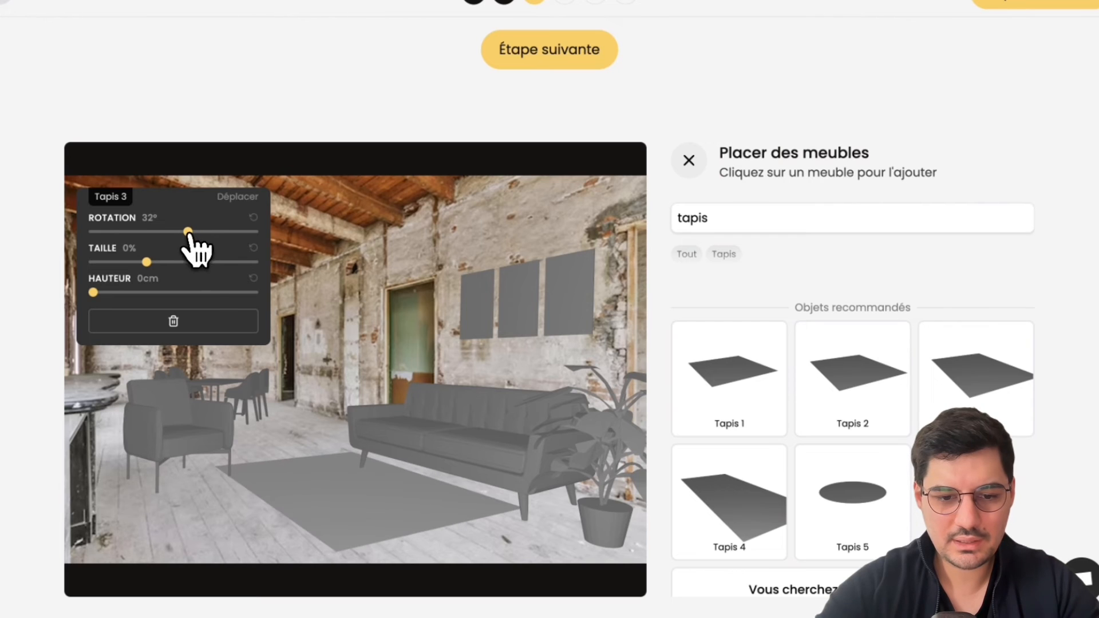
left_click_drag(311, 487, 351, 491)
left_click_drag(188, 232, 192, 232)
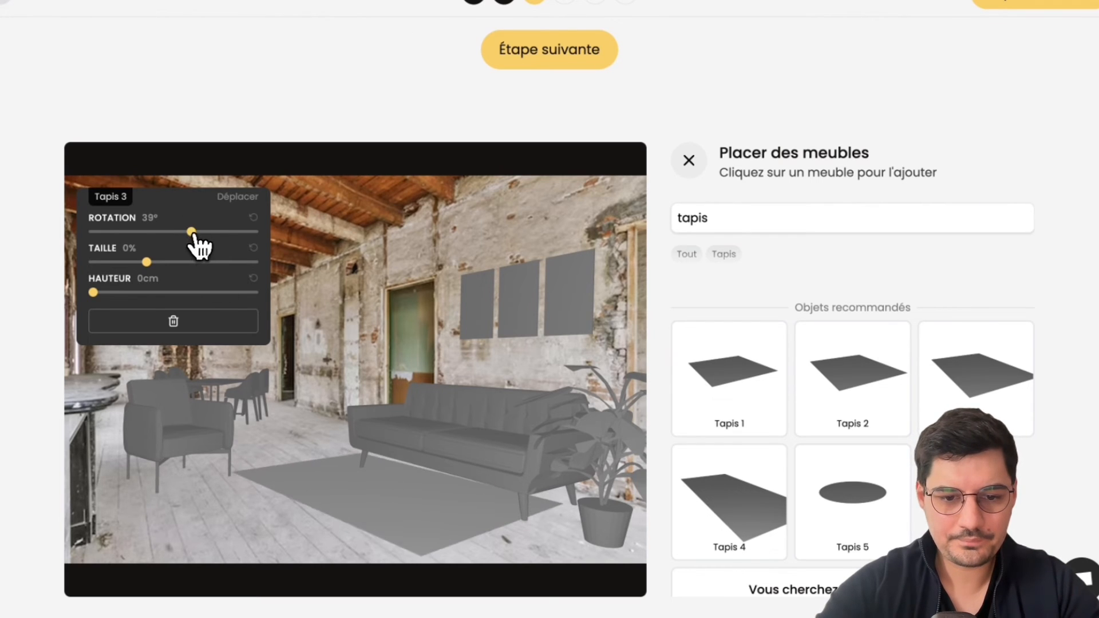
left_click_drag(147, 261, 190, 232)
Move the armchair slightly toward the rug and proceed from furniture placement to the style stage.
left_click_drag(180, 439, 190, 445)
left_click(280, 437)
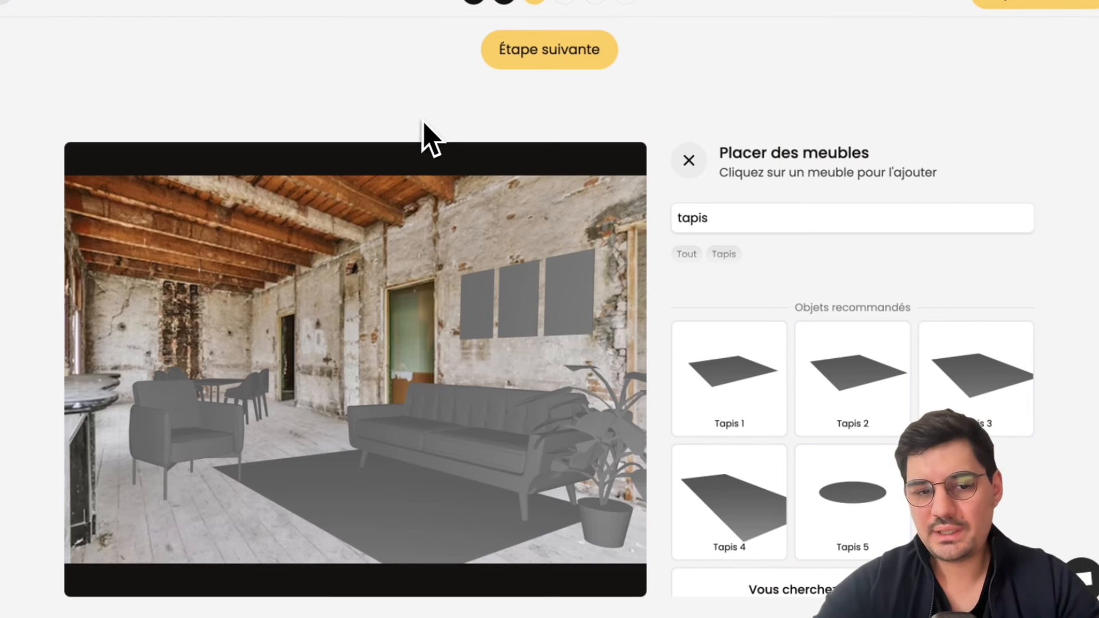
left_click(690, 162)
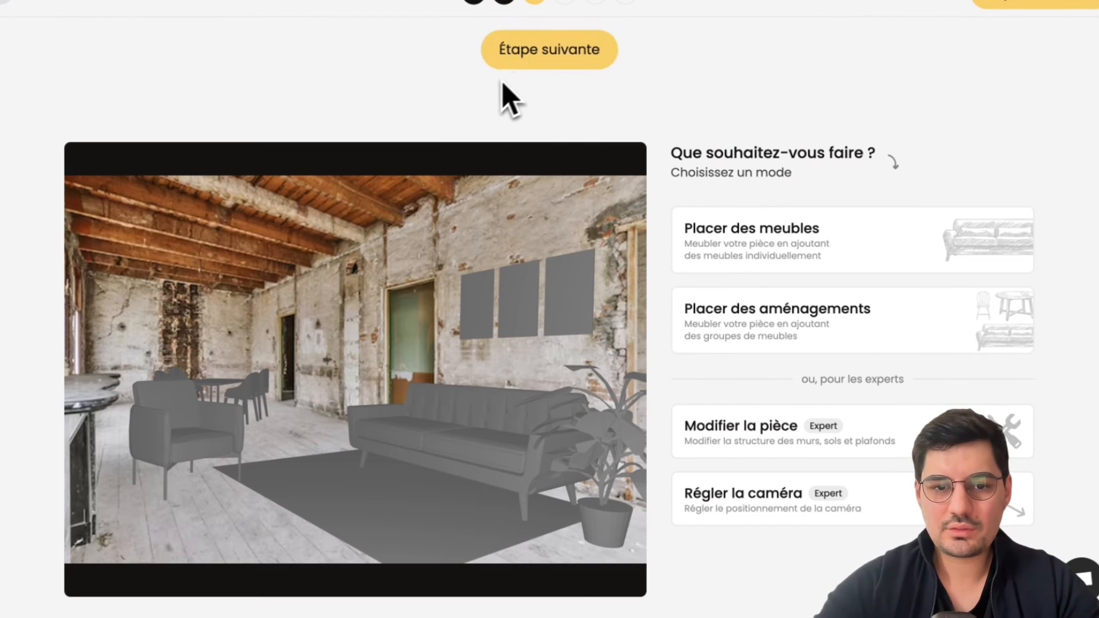
left_click(547, 58)
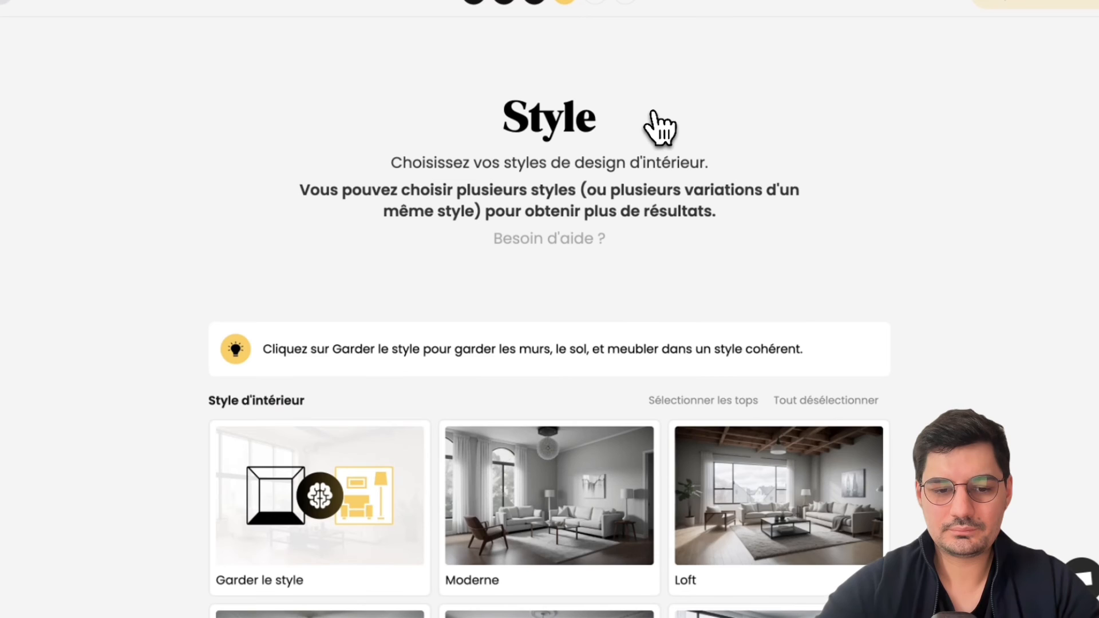
Select the interior styles Garder le style, Loft with two variations, Scandinave and Bohème.
scroll(668, 292, "down", 4)
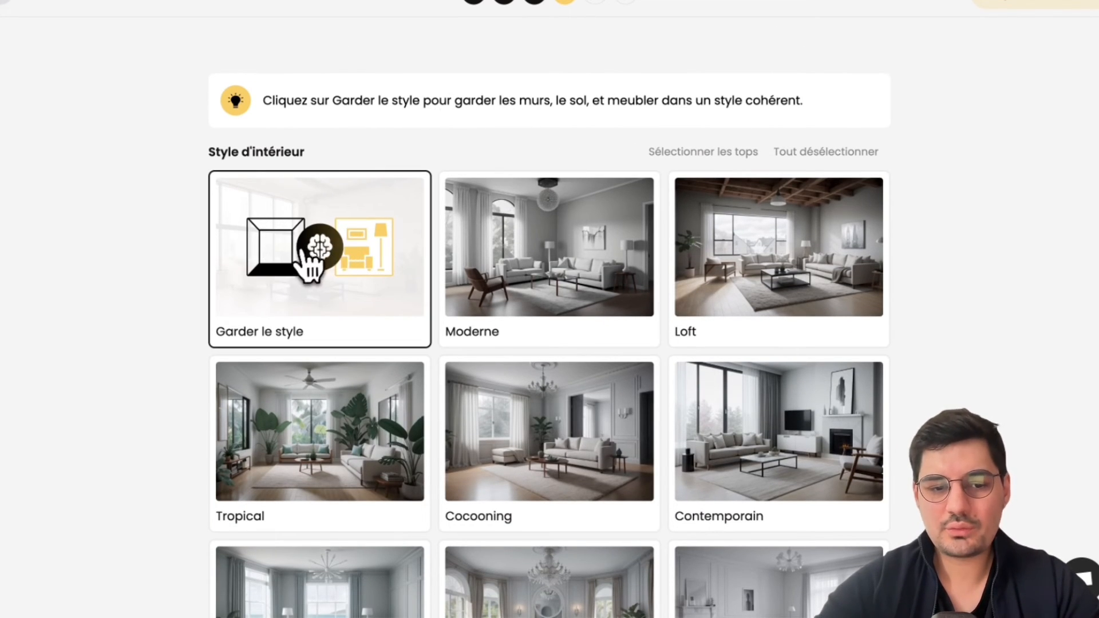
left_click(302, 252)
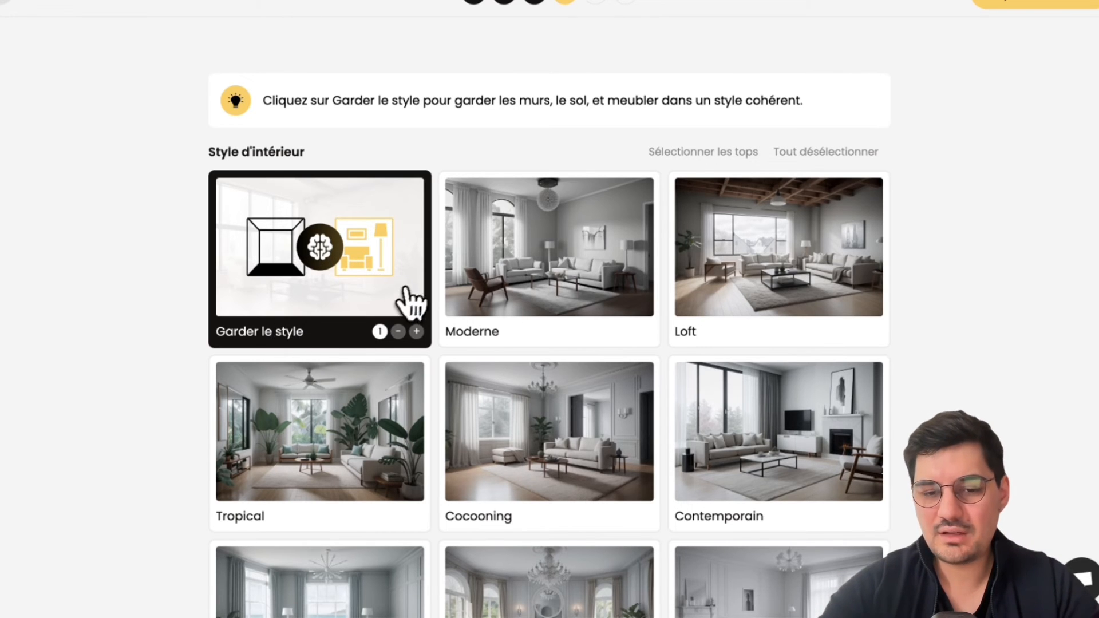
scroll(459, 295, "down", 1)
left_click(766, 229)
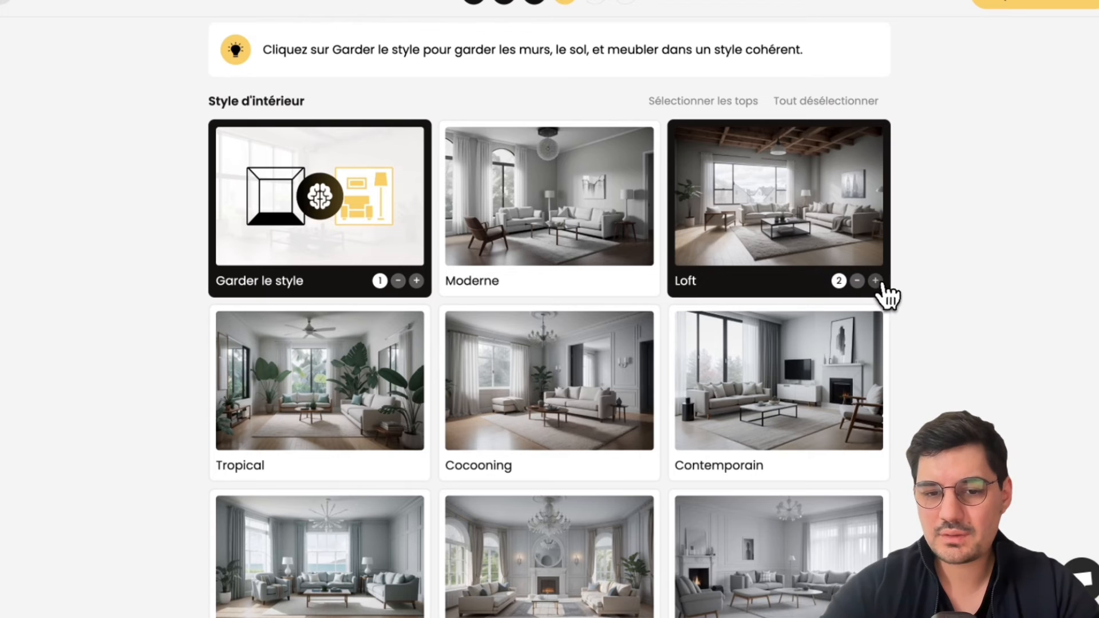
scroll(568, 355, "down", 5)
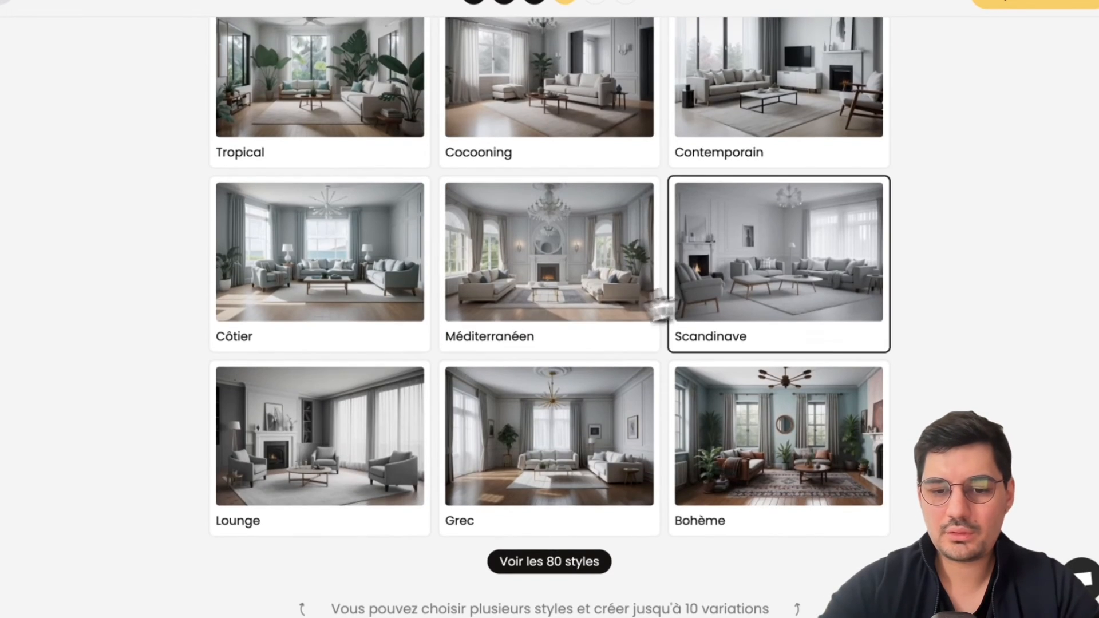
left_click(724, 291)
left_click(739, 452)
Expand the list to all 80 styles, add the Médiéval style, and browse the remaining ones.
scroll(741, 469, "down", 2)
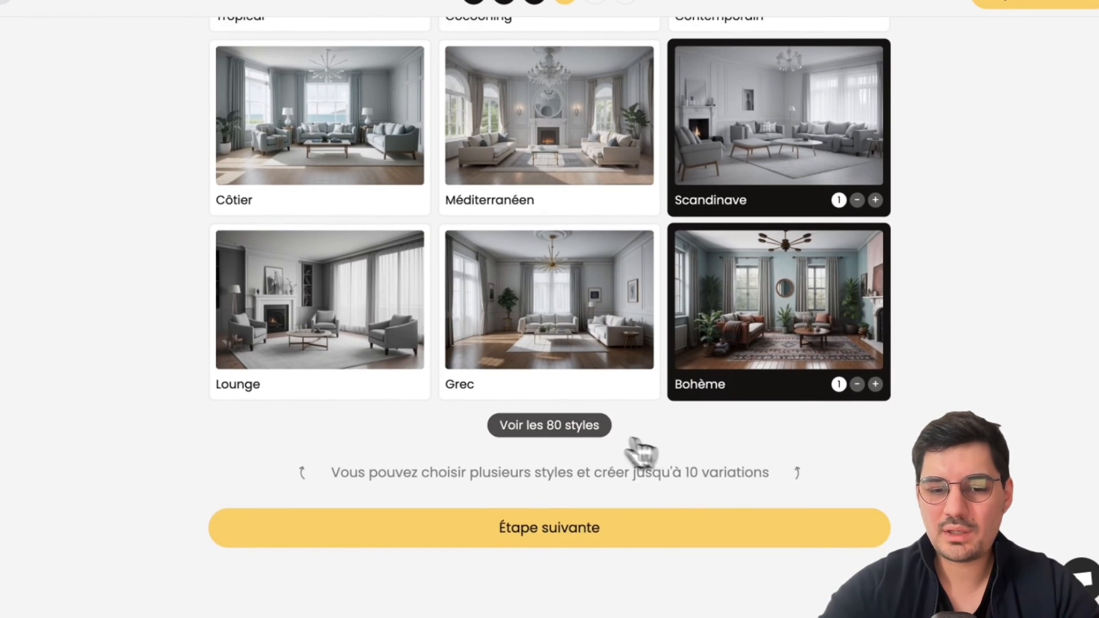
left_click(601, 433)
scroll(592, 443, "down", 10)
scroll(593, 441, "down", 8)
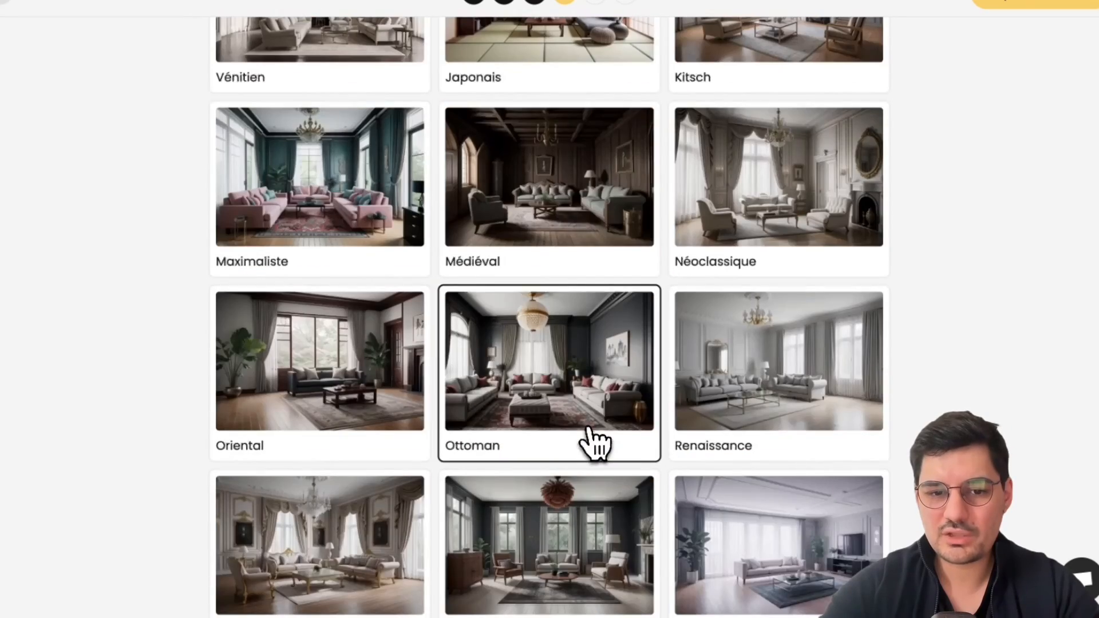
scroll(647, 167, "up", 2)
left_click(596, 265)
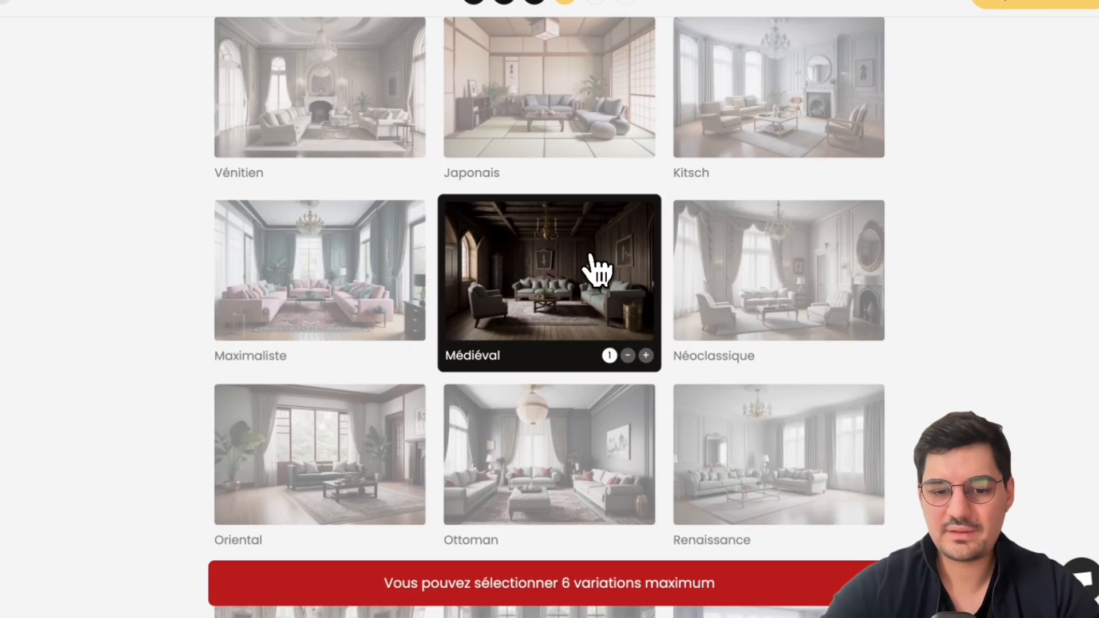
scroll(903, 307, "down", 15)
scroll(727, 409, "up", 15)
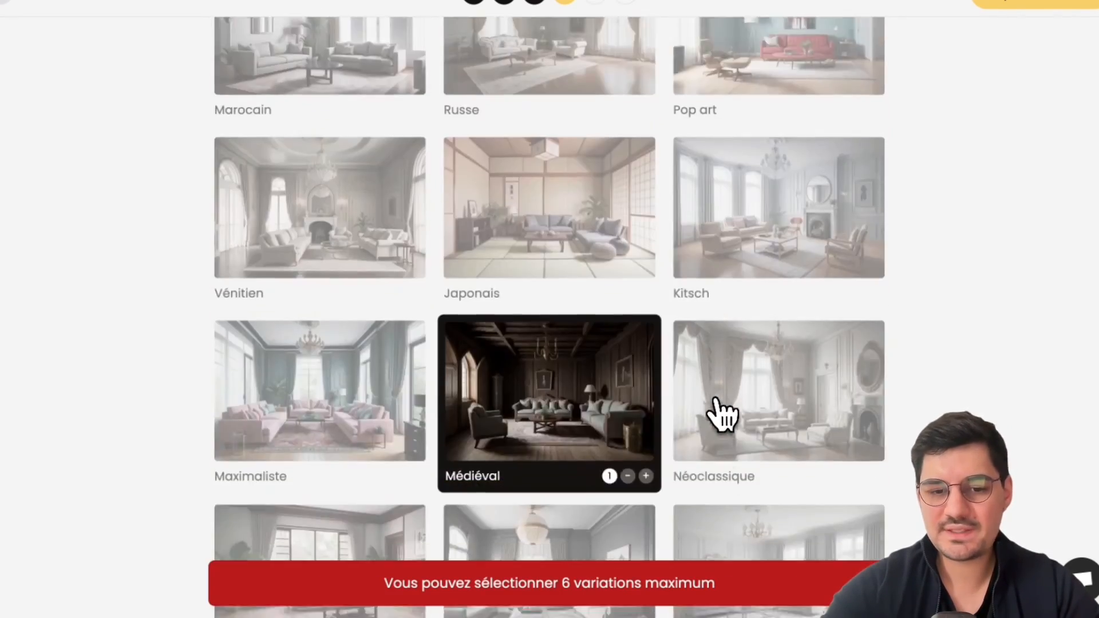
Finish the style selection and proceed to the stage for locking image zones.
scroll(658, 292, "up", 10)
scroll(631, 272, "up", 15)
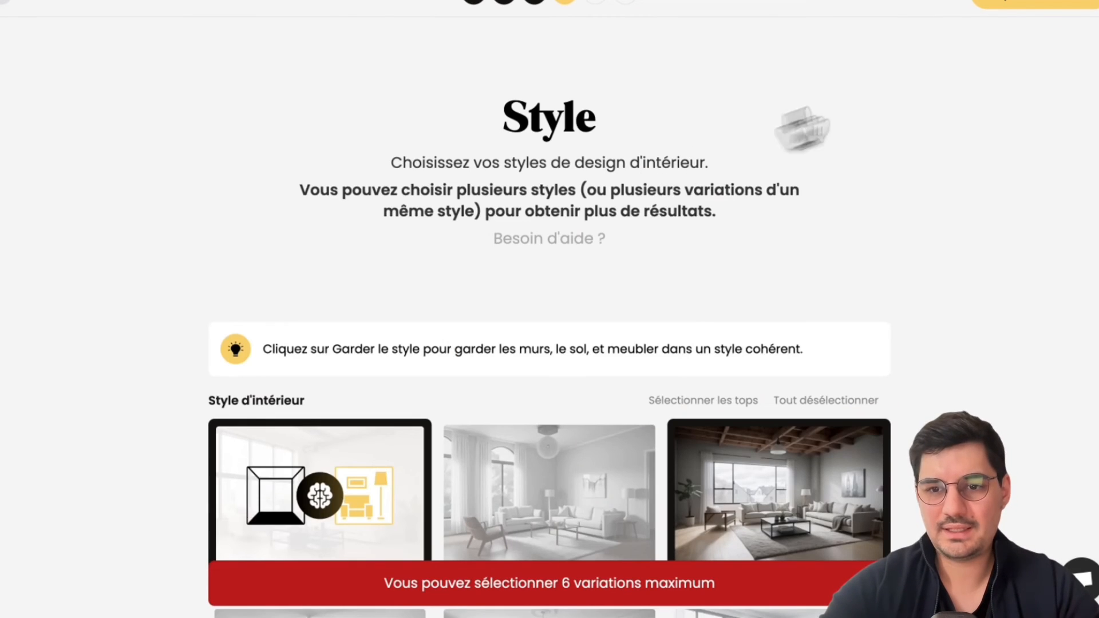
left_click(1025, 5)
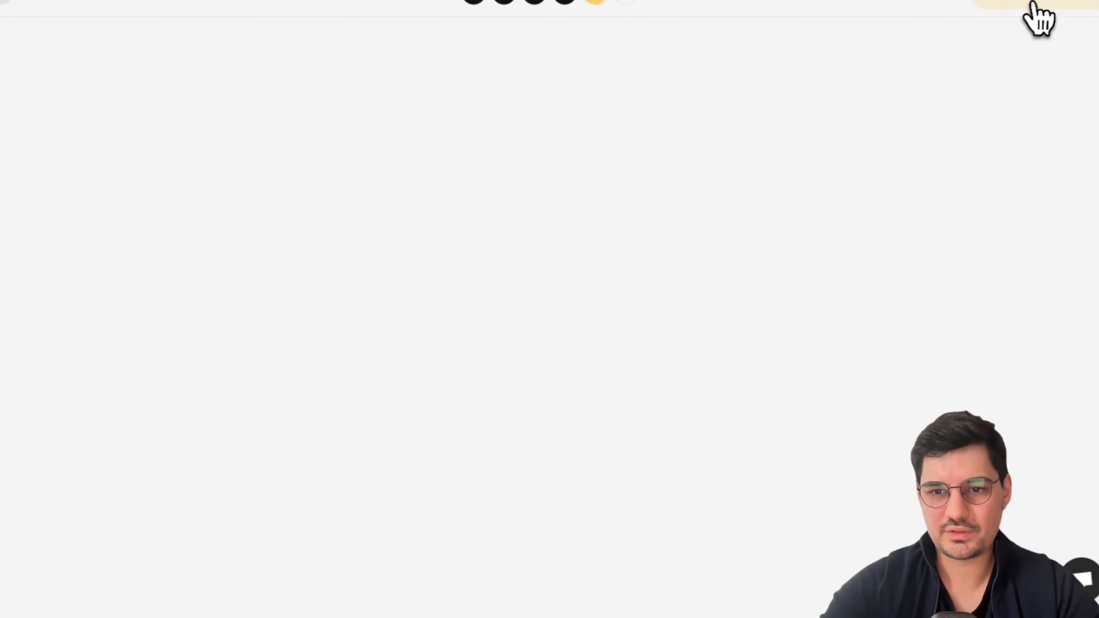
Erase the locked zone over the ceiling with the Gommer tool and proceed to the final generation settings.
scroll(573, 143, "down", 4)
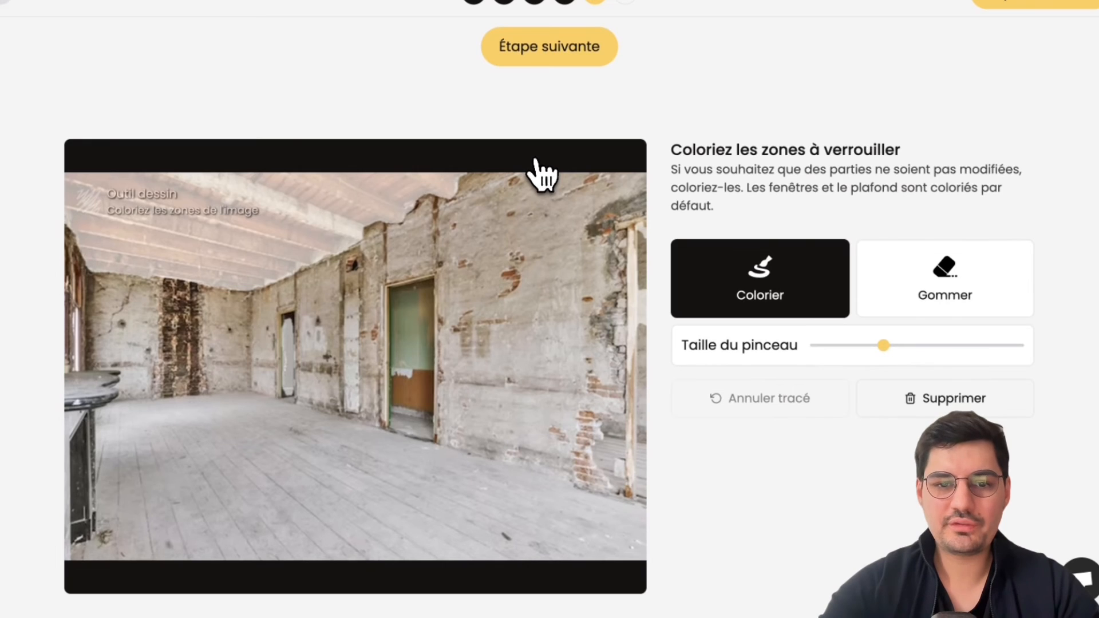
scroll(412, 226, "up", 3)
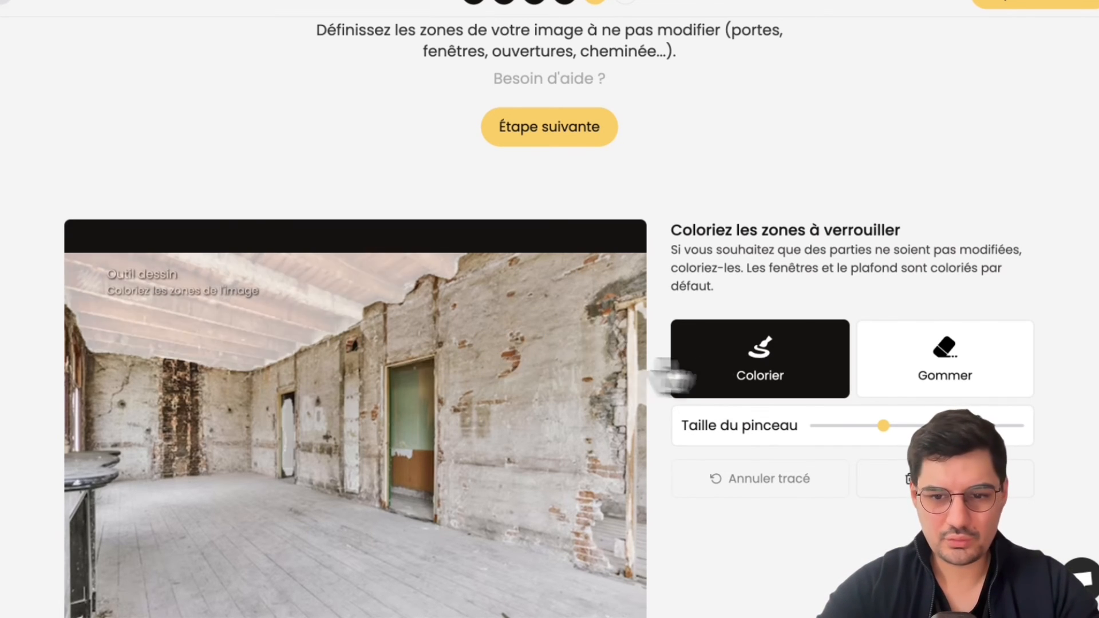
left_click(918, 369)
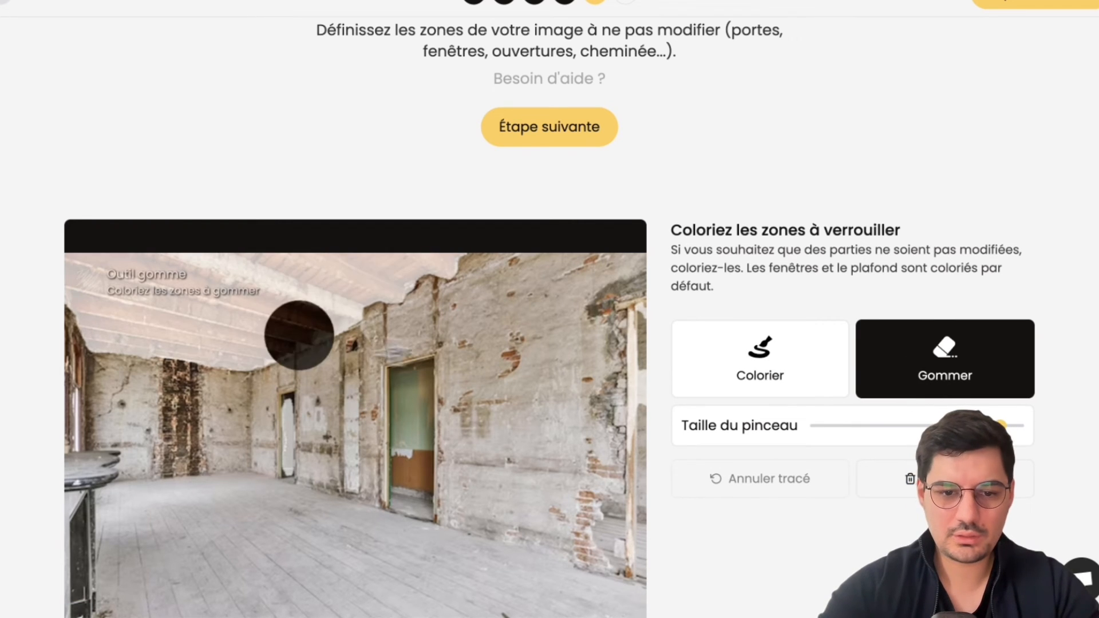
mouse_move(299, 336)
left_mouse_down()
mouse_move(258, 366)
mouse_move(183, 338)
mouse_move(132, 344)
mouse_move(127, 246)
mouse_move(74, 258)
left_mouse_up()
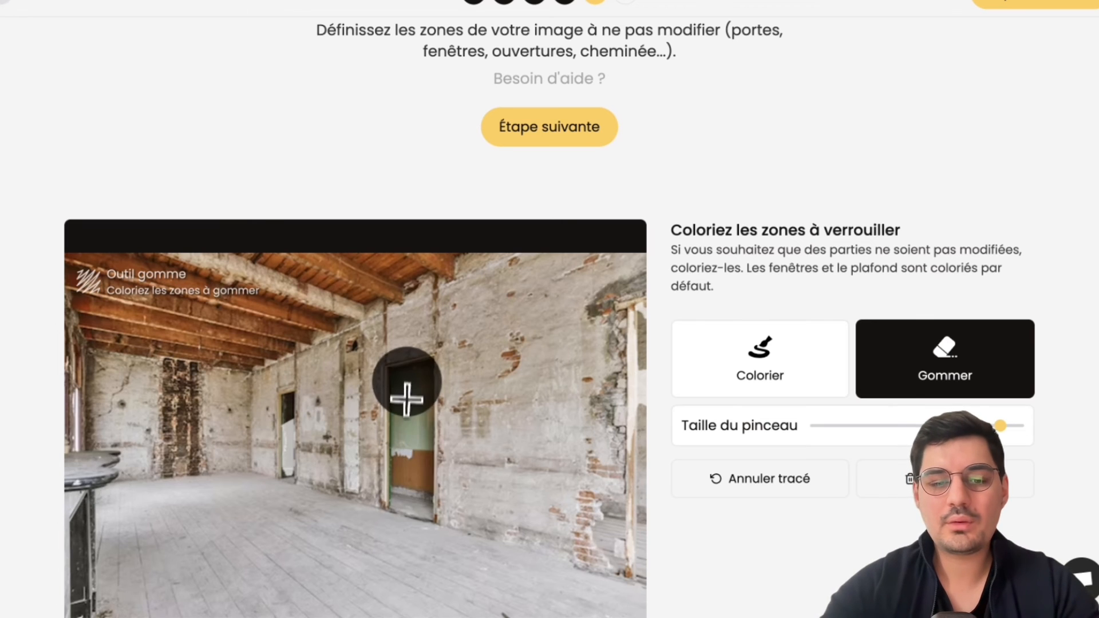
left_click(747, 375)
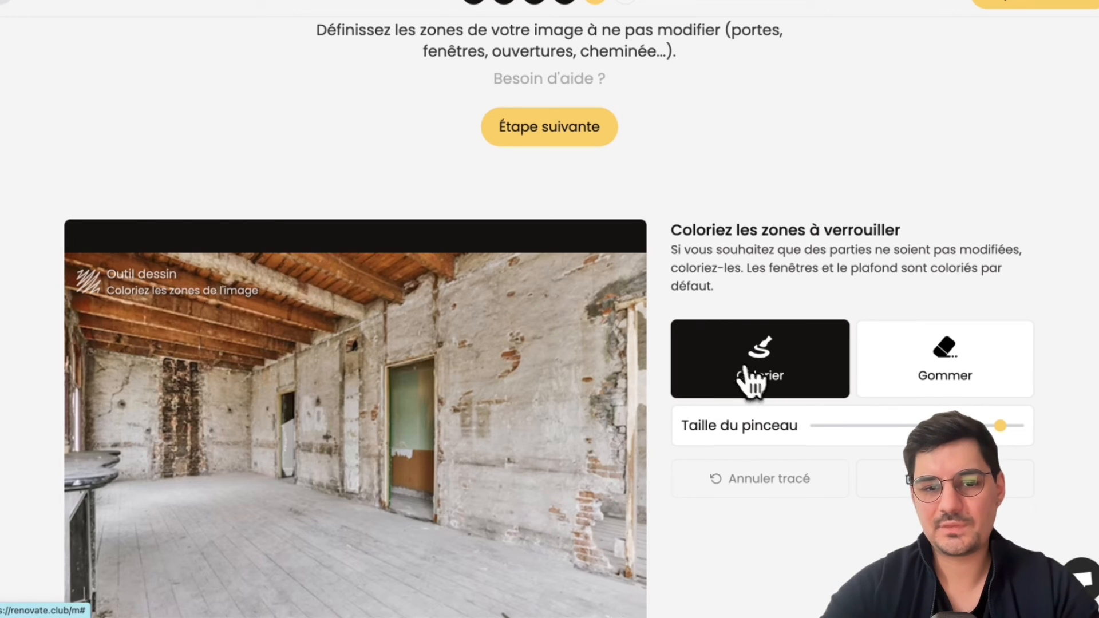
left_click(572, 137)
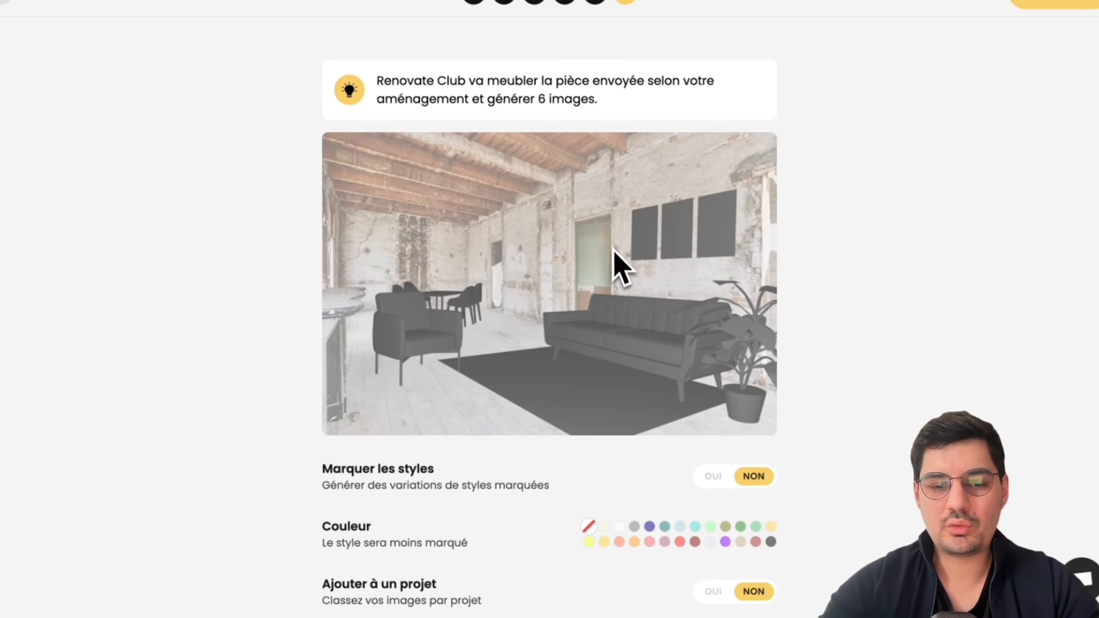
Review the furnished preview and enable Marquer les styles.
scroll(636, 366, "down", 2)
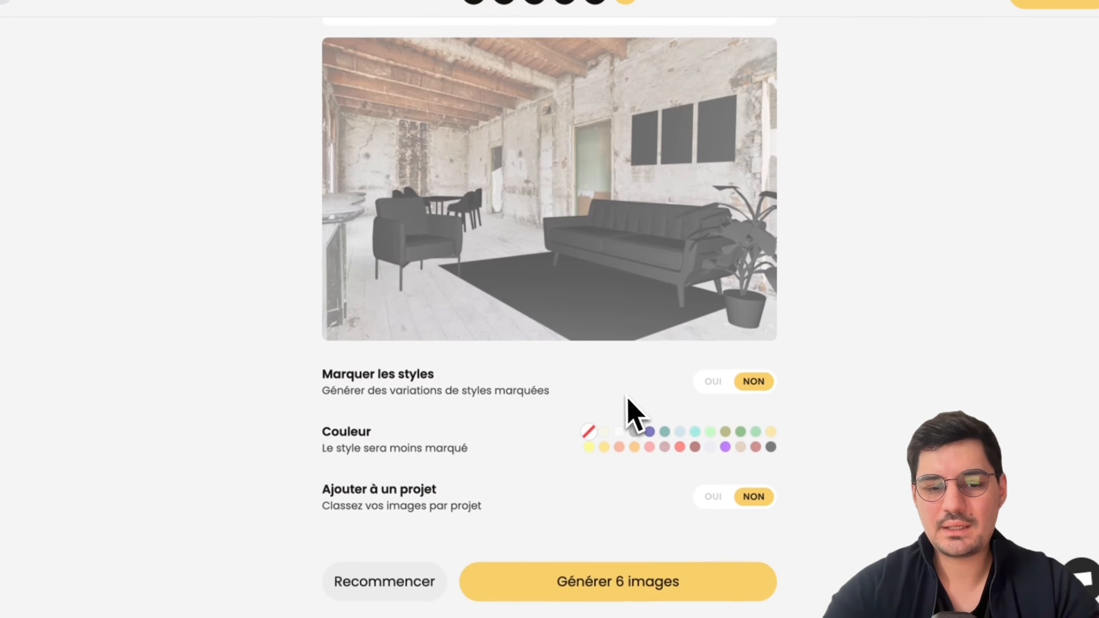
scroll(628, 413, "up", 2)
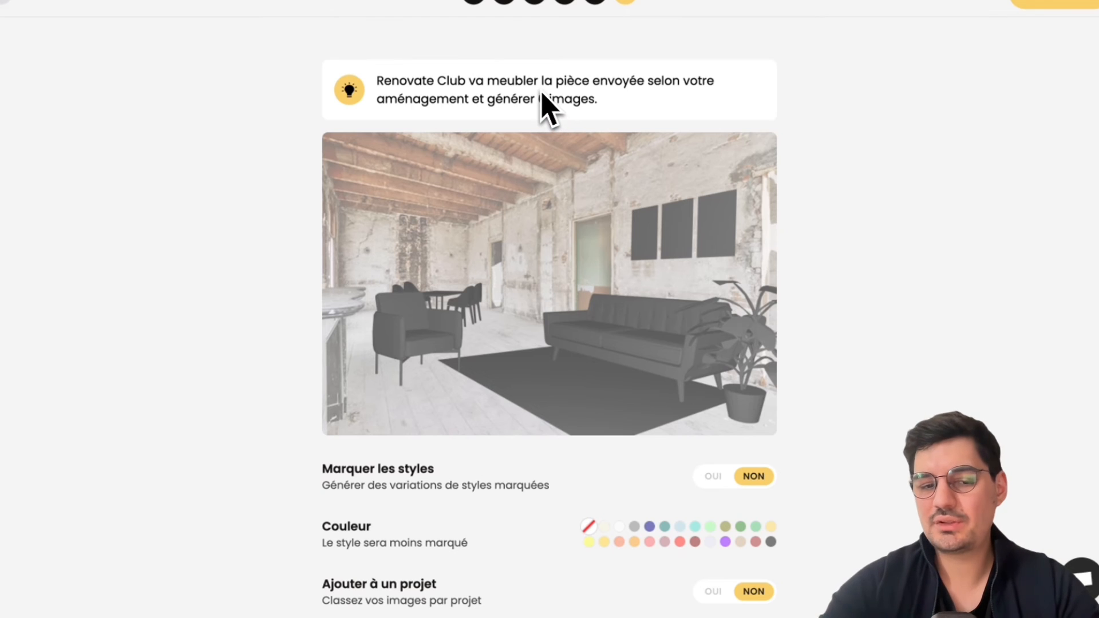
scroll(547, 106, "down", 3)
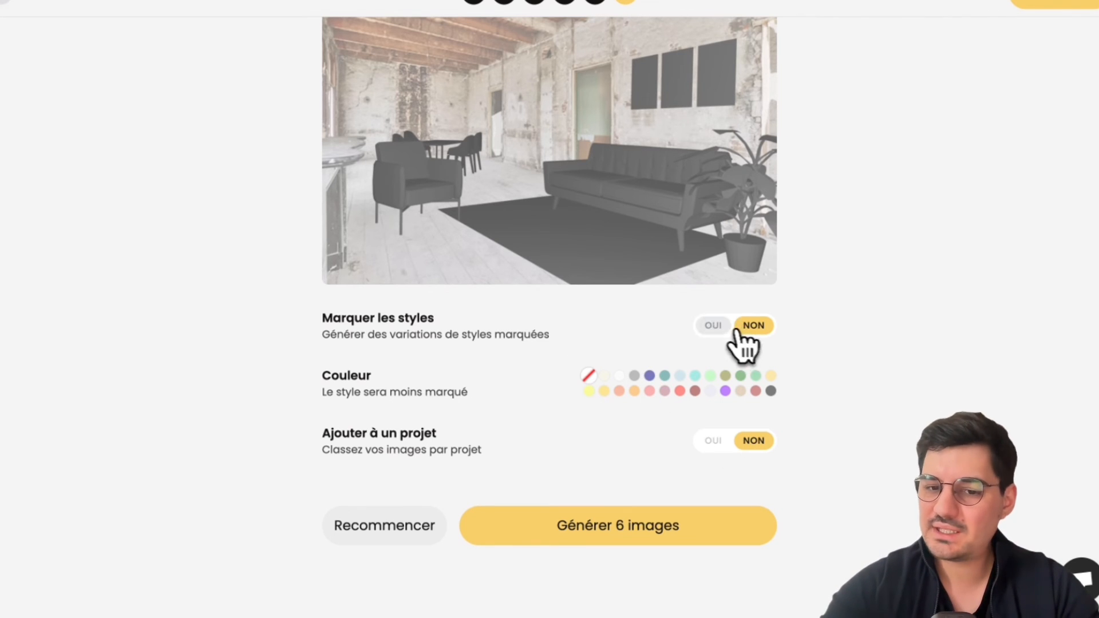
left_click(715, 326)
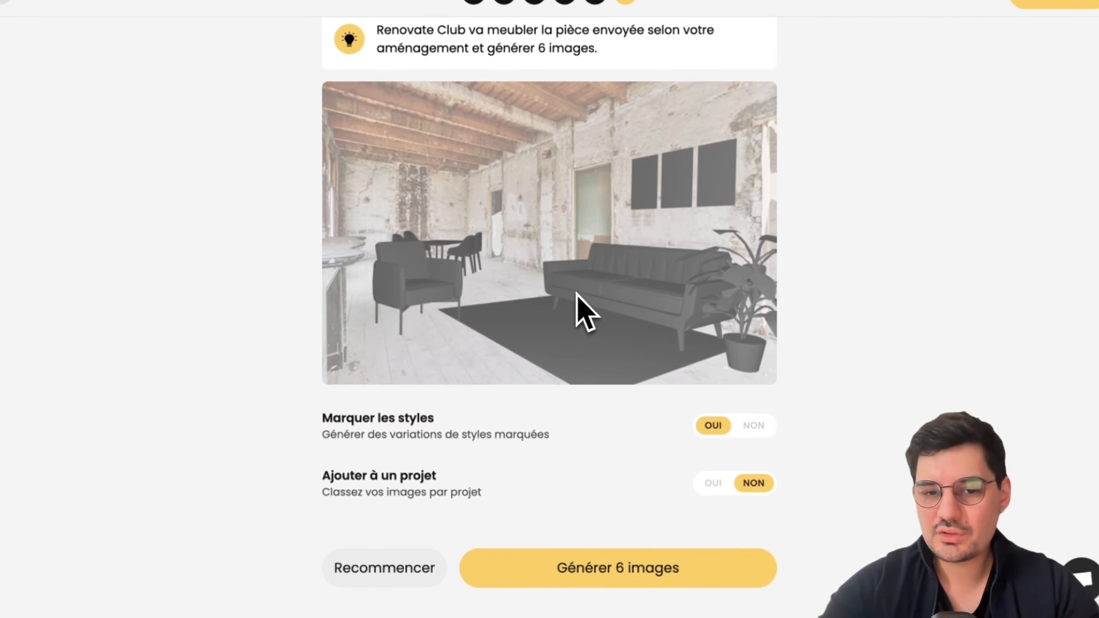
Add the images to a new project named "Aménagement salon" and generate the 6 images.
scroll(578, 295, "down", 1)
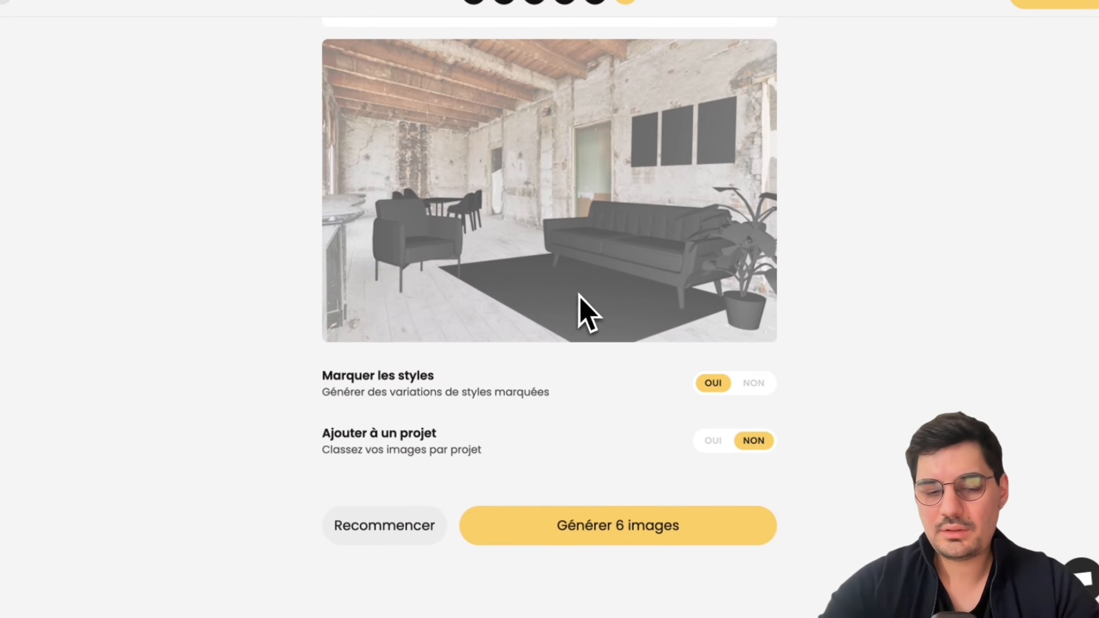
left_click(712, 440)
scroll(515, 424, "down", 3)
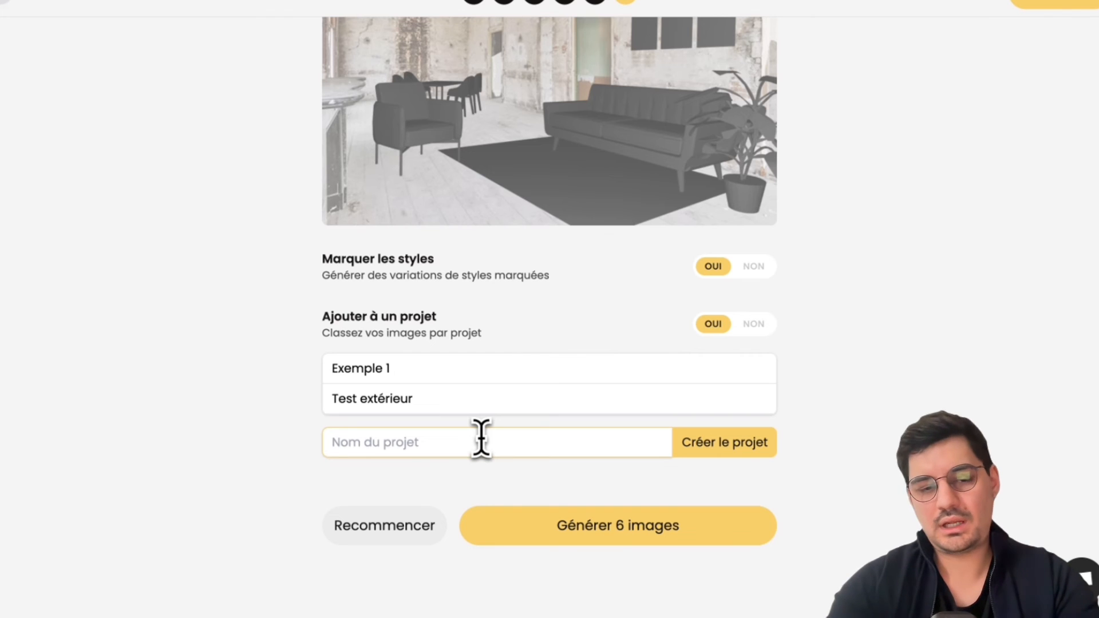
type("salon")
key("Return")
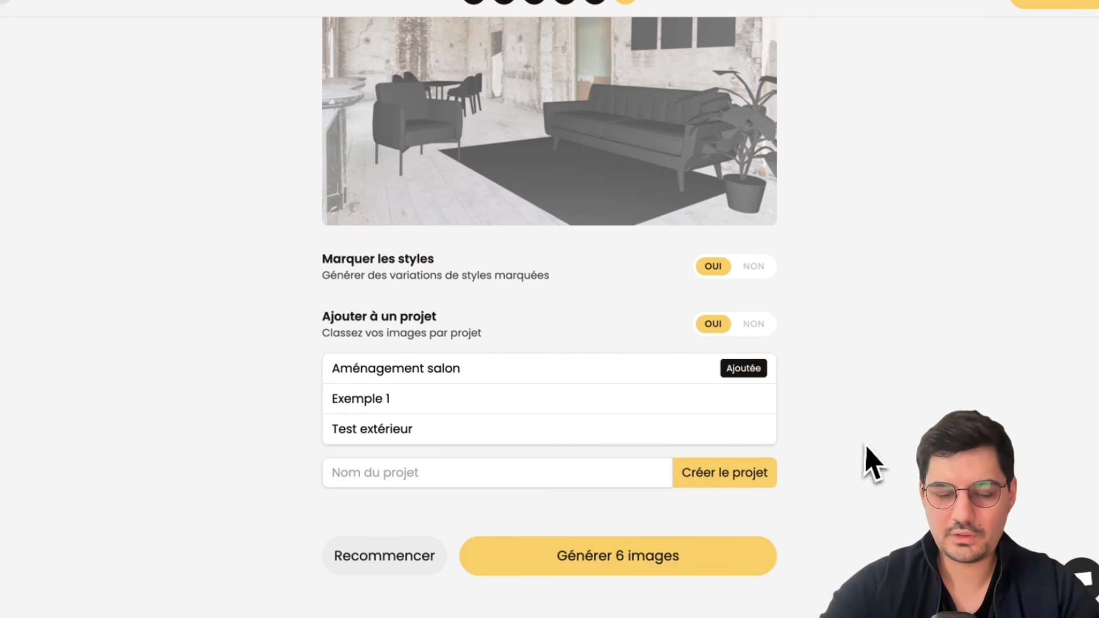
left_click(556, 561)
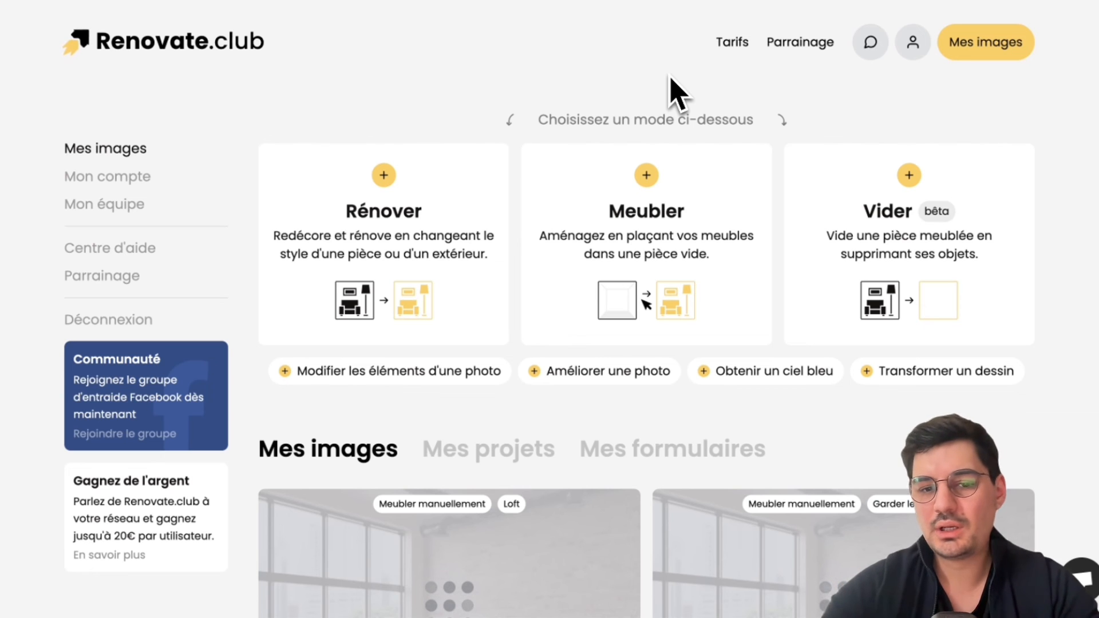
Start furnishing an empty space manually, using the test photo of the white house with a lawn.
left_click(584, 216)
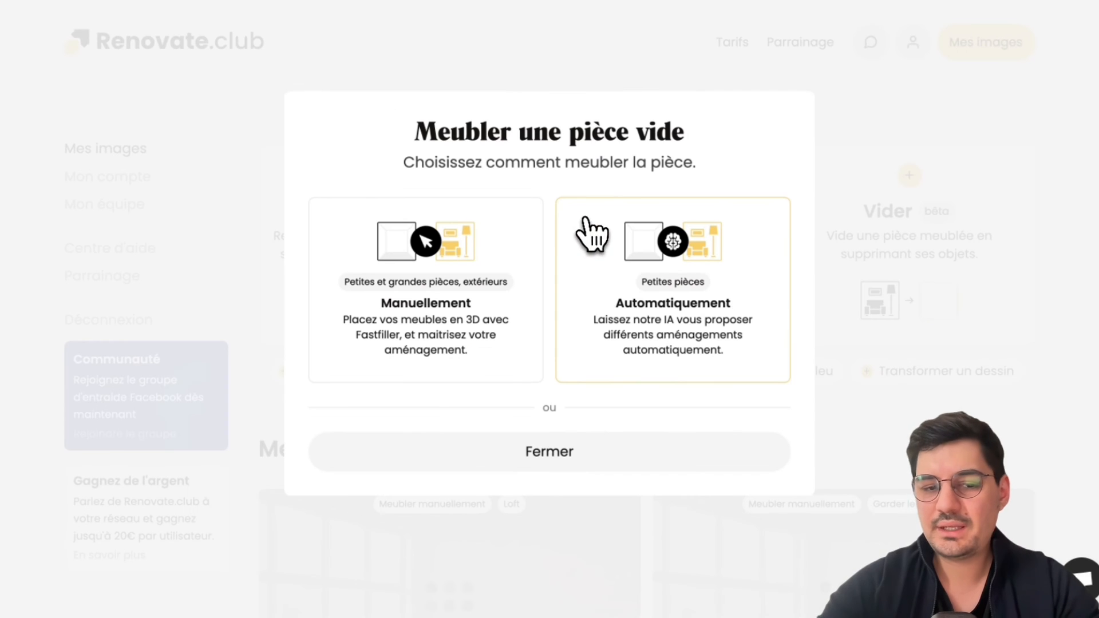
left_click(434, 254)
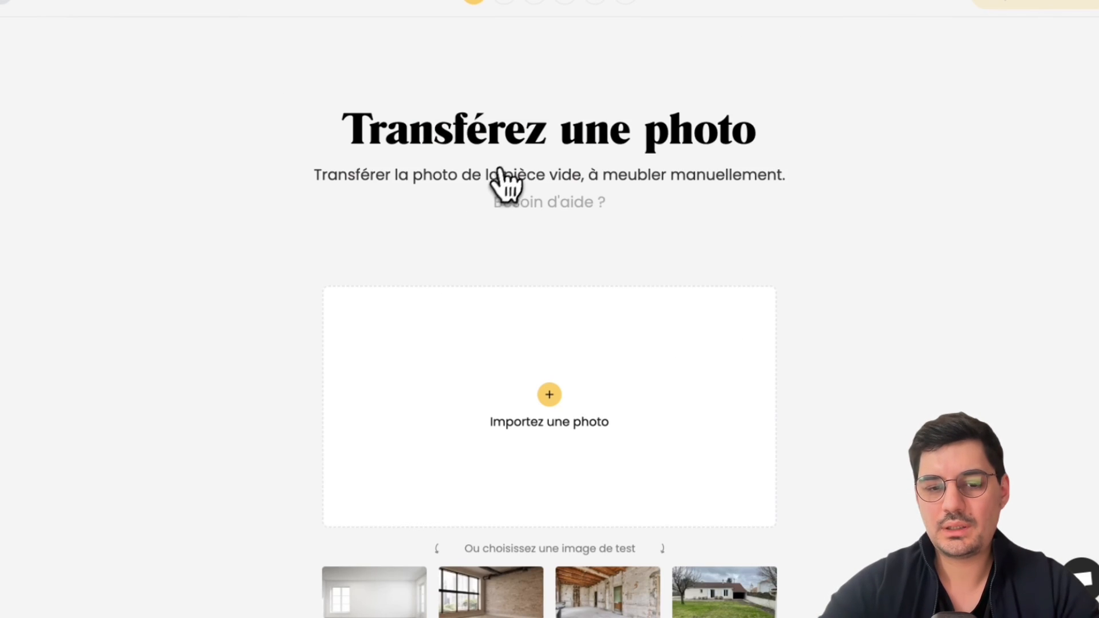
scroll(508, 172, "down", 3)
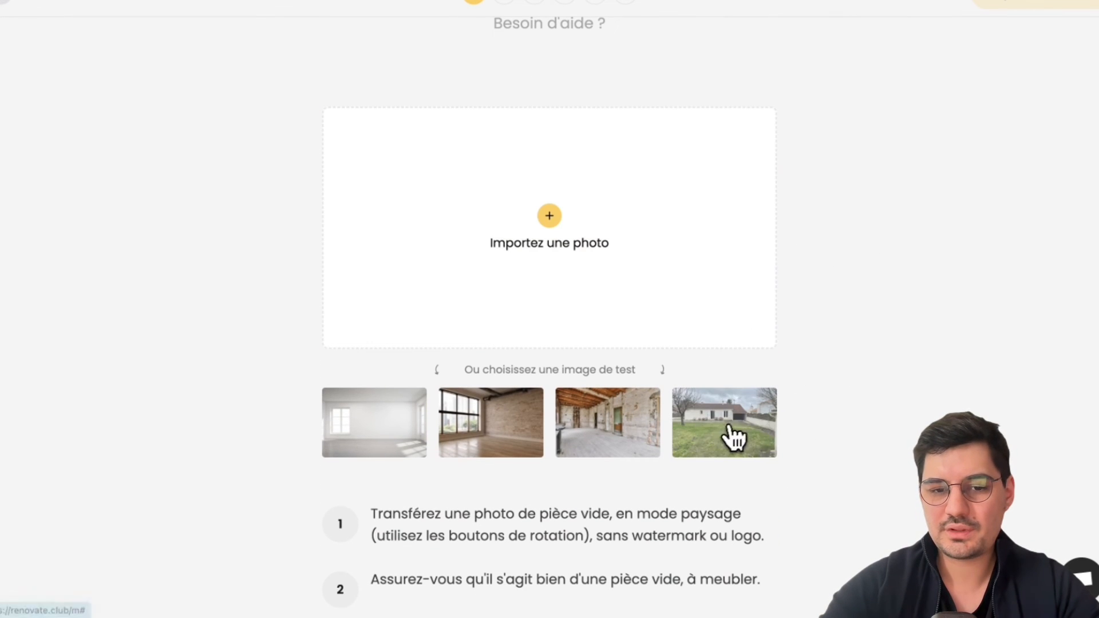
left_click(731, 437)
scroll(894, 373, "down", 5)
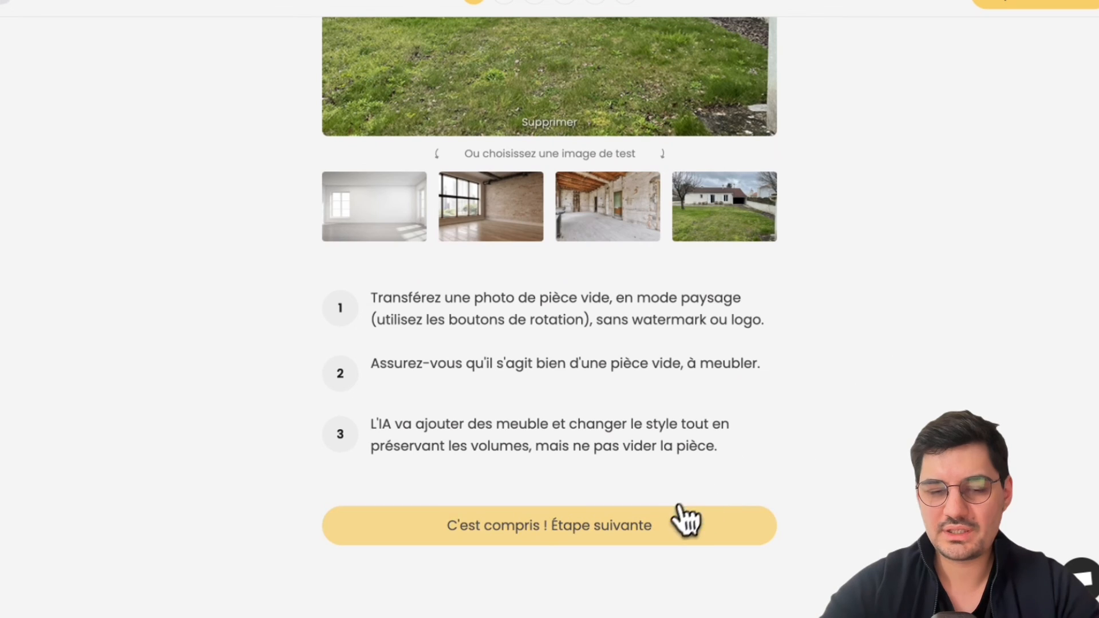
left_click(682, 520)
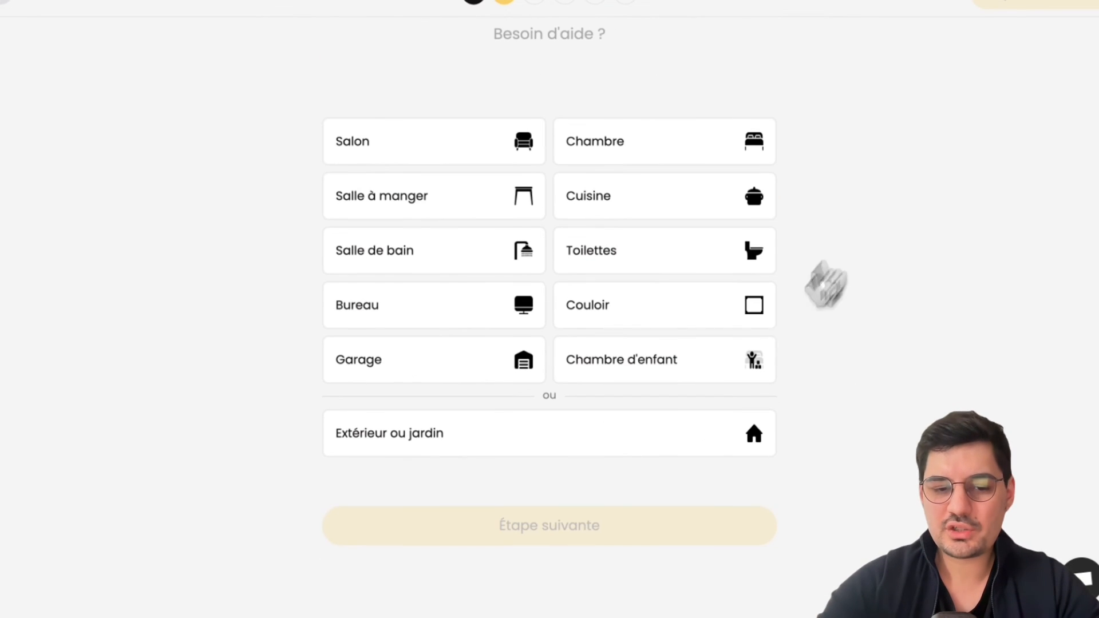
Set the space type to Extérieur ou jardin and open the placement of garden elements.
left_click(553, 452)
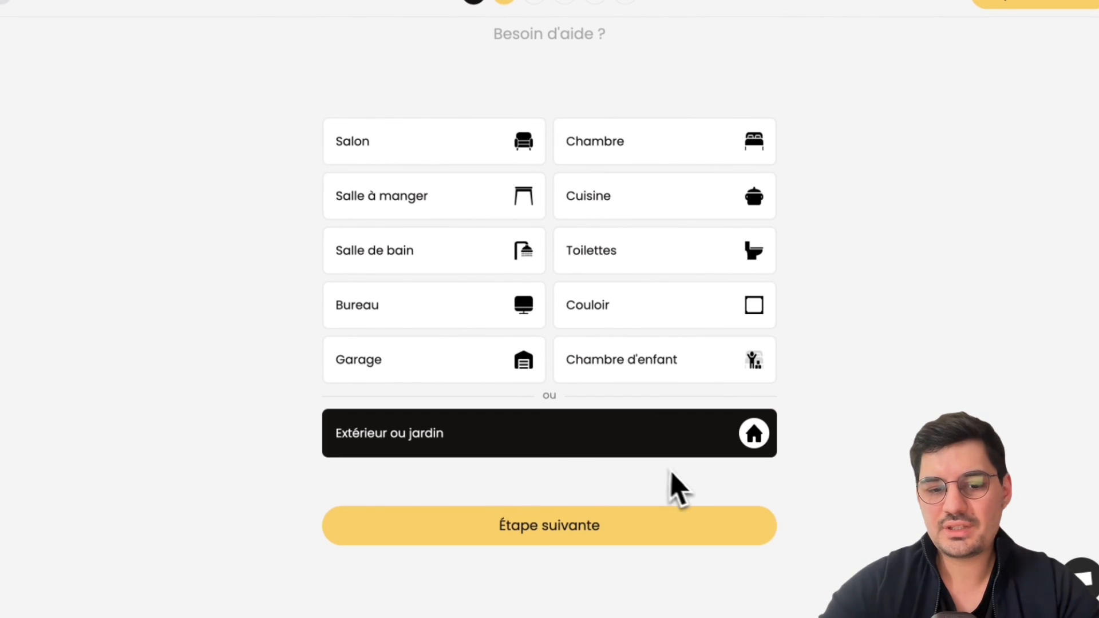
left_click(647, 533)
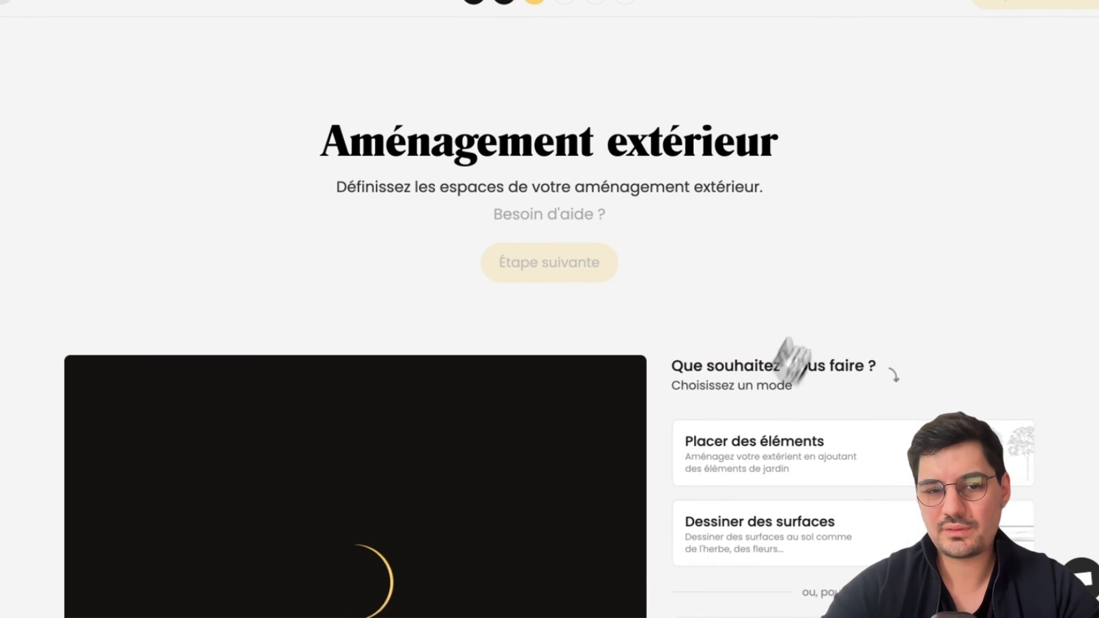
scroll(839, 276, "down", 4)
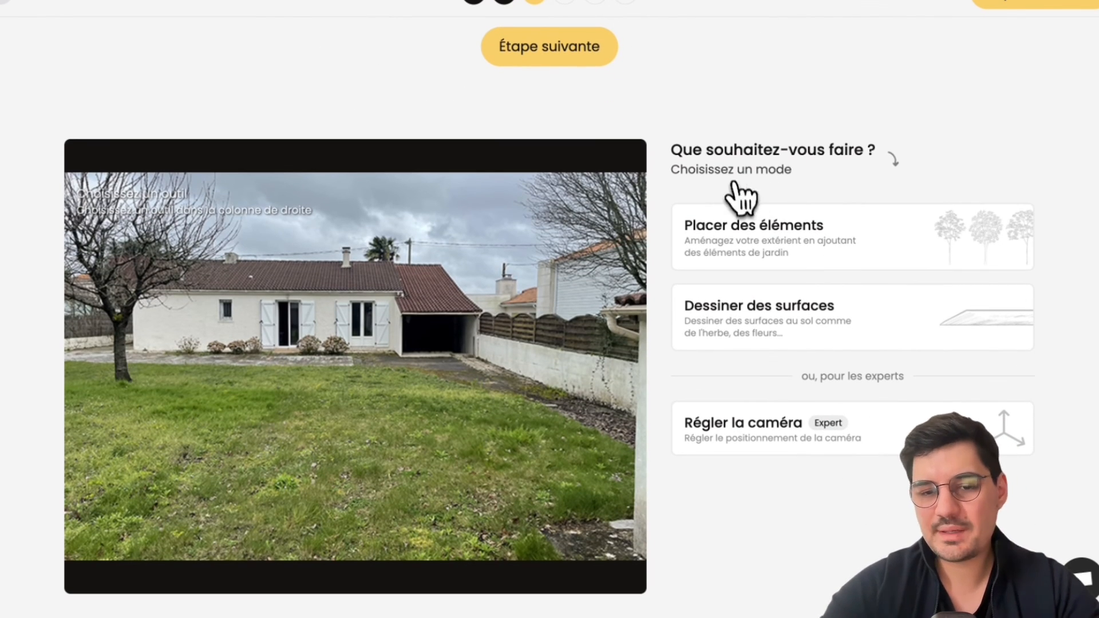
left_click(744, 250)
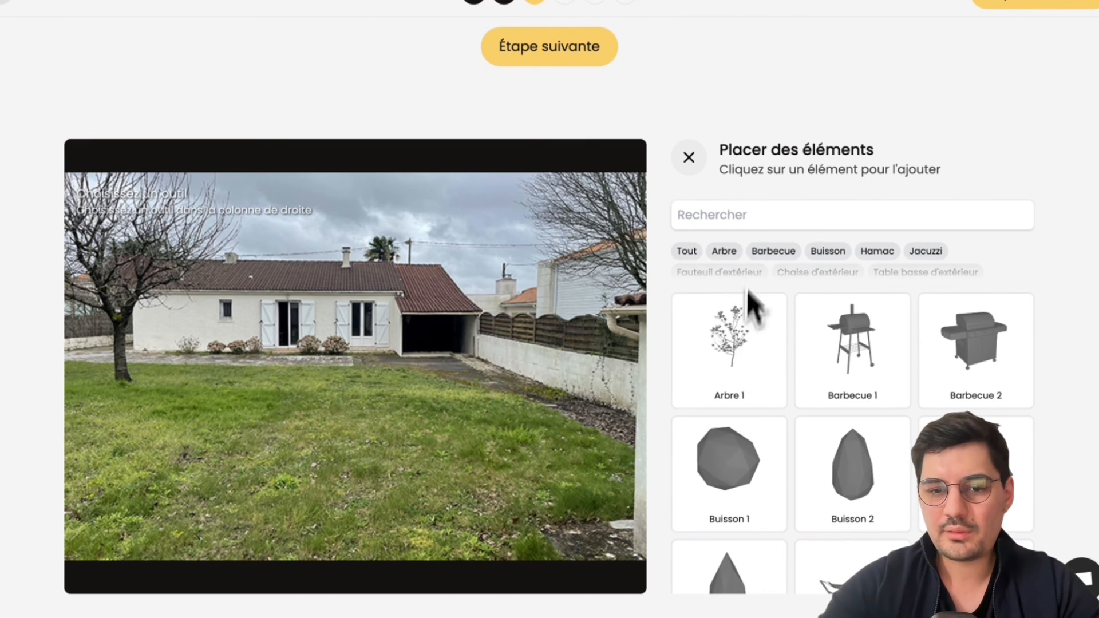
Search the elements for "piscine" and place Piscine 3 on the lawn in front of the house, enlarged by 64%.
left_click(759, 213)
type("piscine")
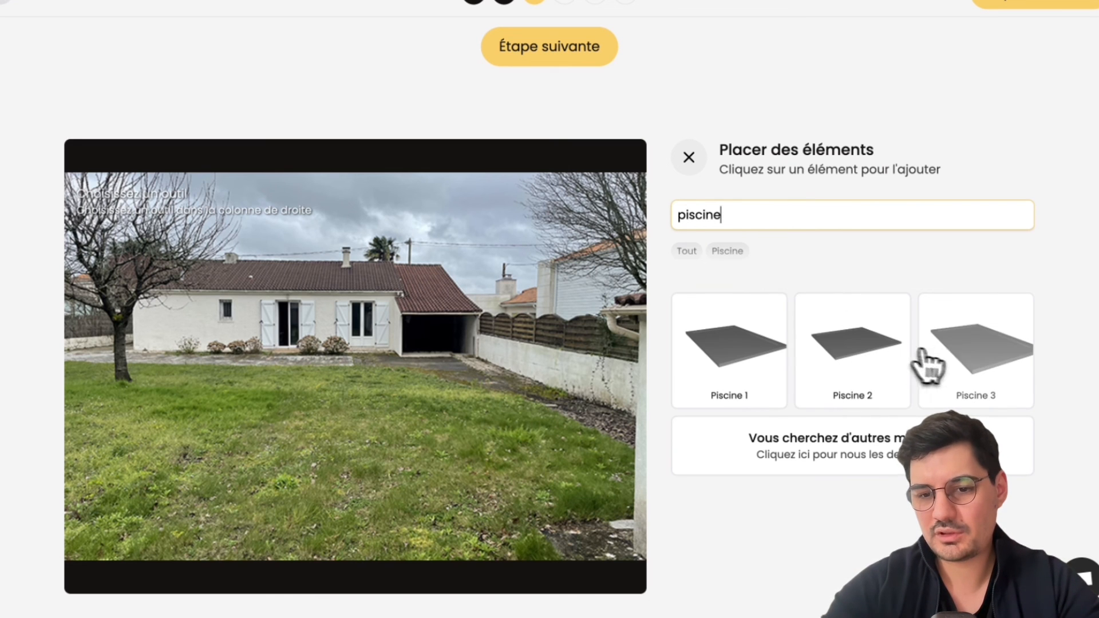
left_click(974, 363)
left_click_drag(440, 418, 340, 300)
left_click_drag(507, 268, 545, 259)
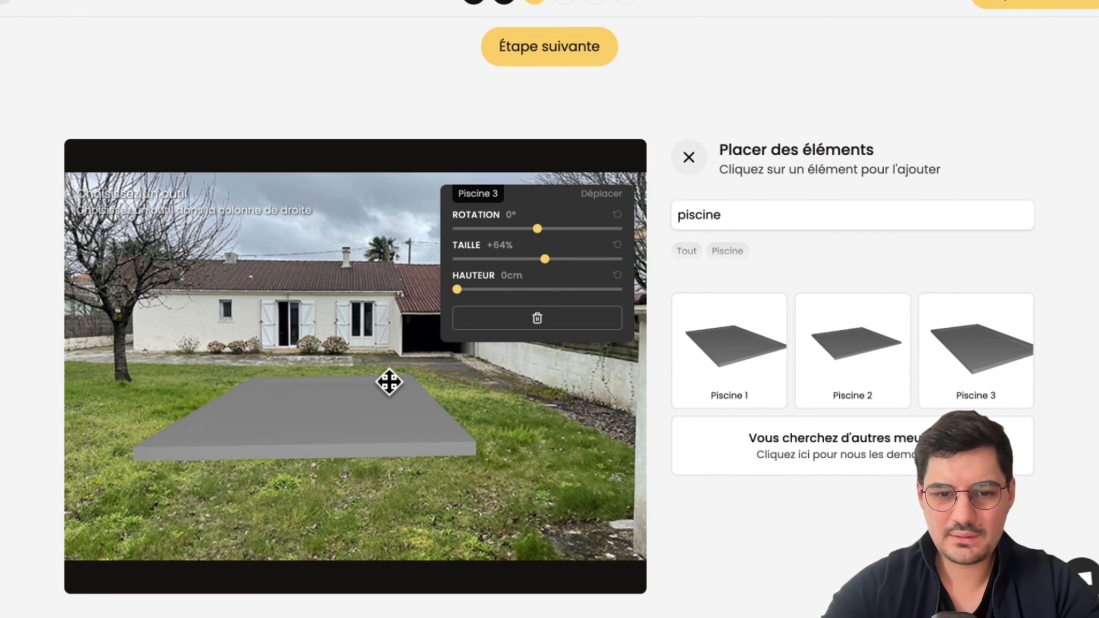
left_click(486, 412)
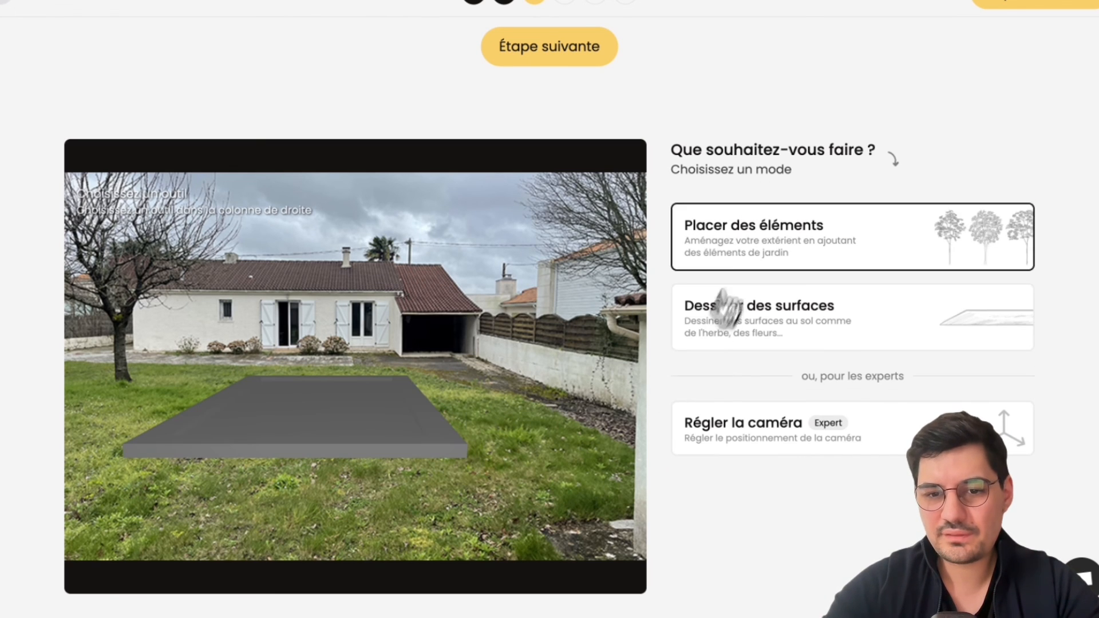
Search the elements for "arbre" and place Arbre 2 on the lawn left of the pool, enlarged by 36%.
left_click(759, 226)
left_click(755, 223)
type("ar")
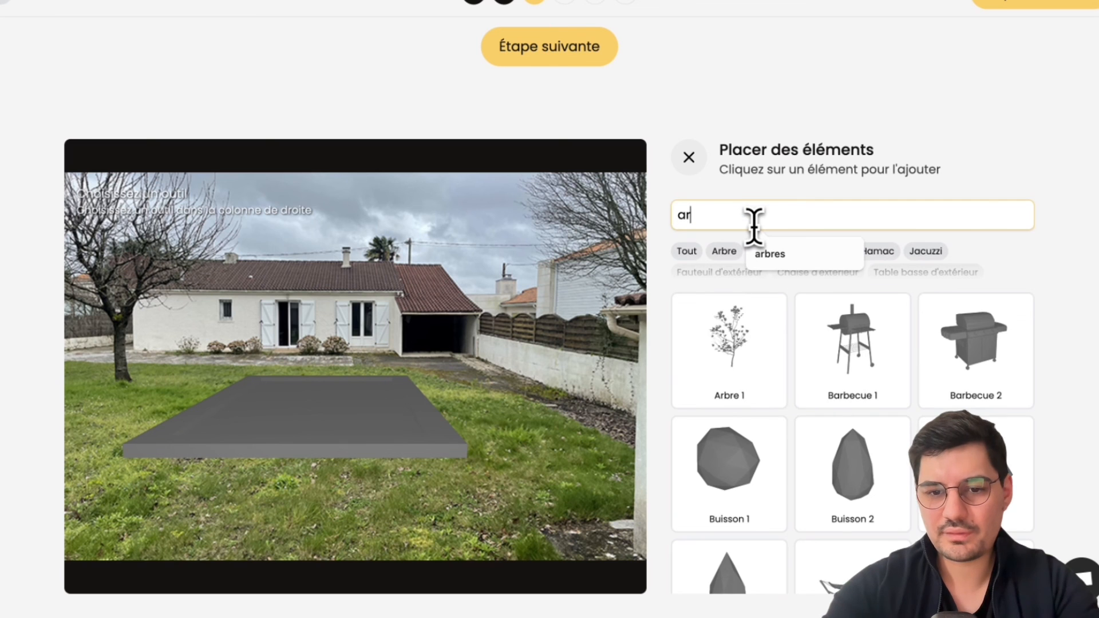
type("bre")
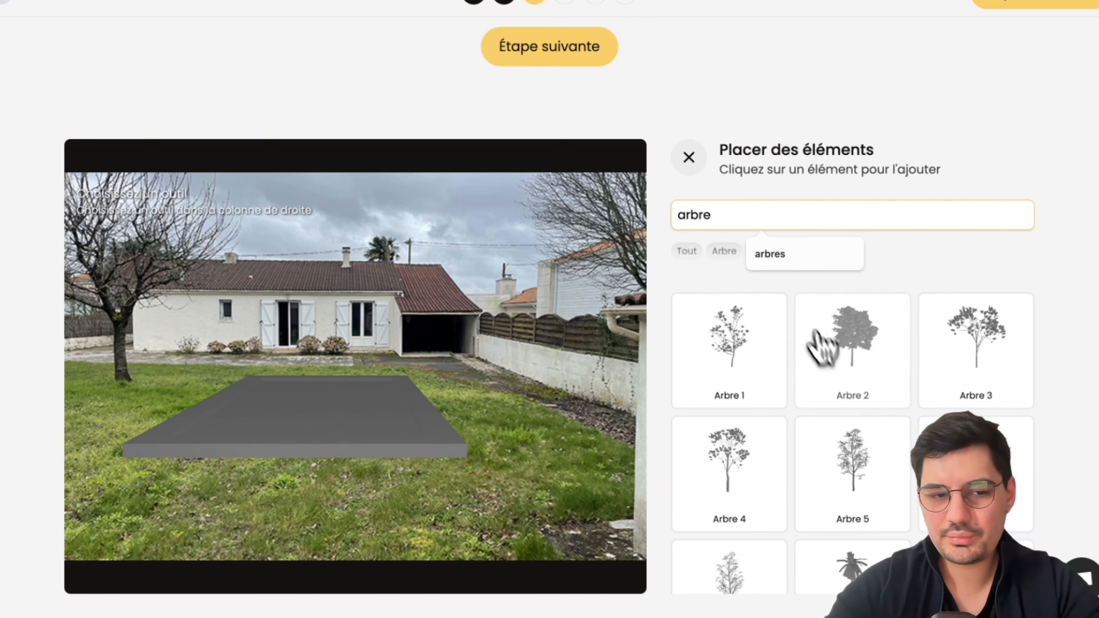
left_click(836, 333)
left_click_drag(368, 322, 128, 246)
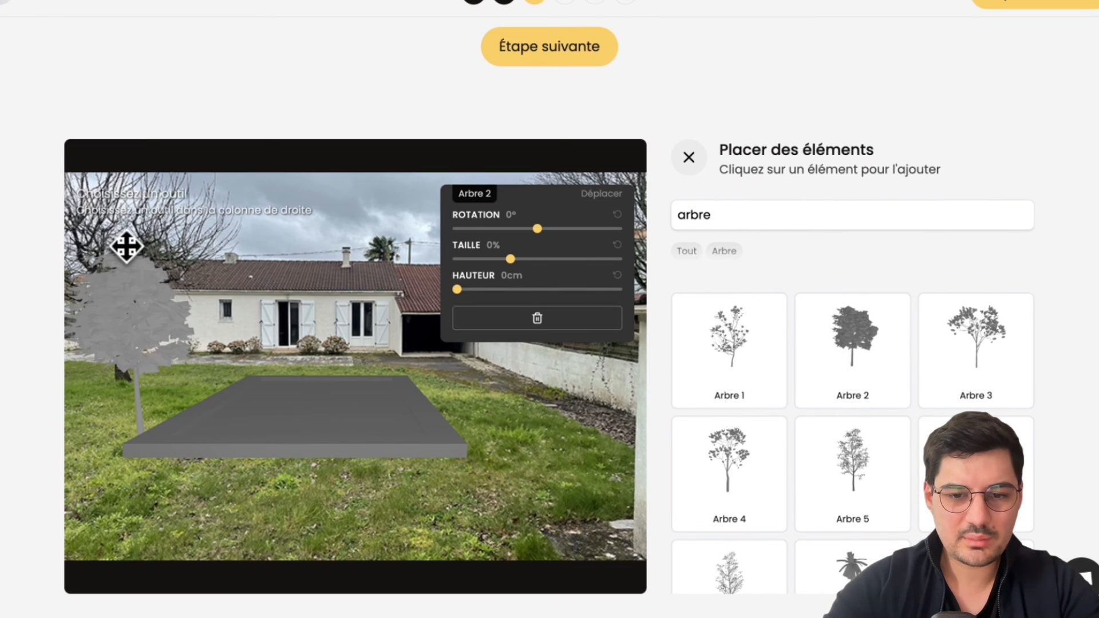
left_click_drag(512, 259, 529, 259)
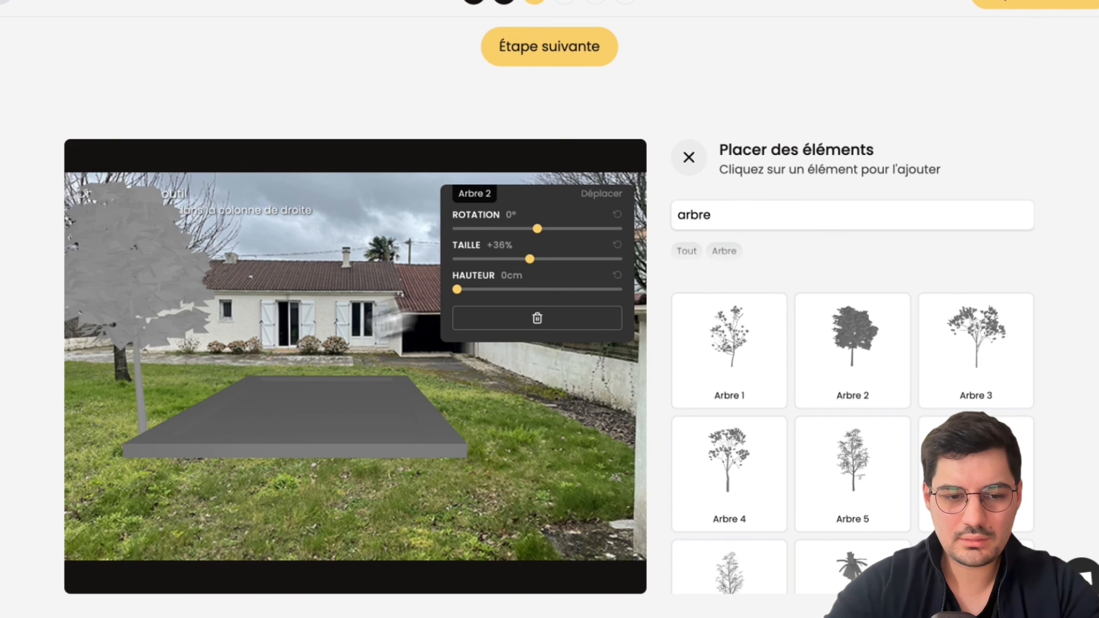
left_click_drag(118, 384, 116, 382)
left_click(299, 364)
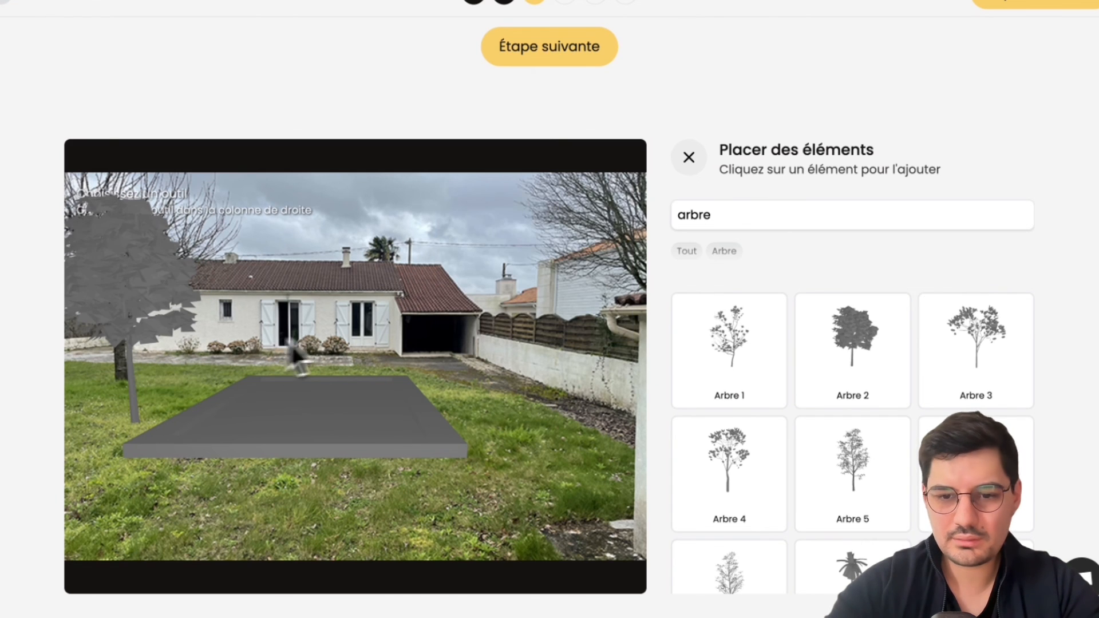
Clear the element search and place Buisson 1 beside the tree at the pool's left, enlarged by 36%.
double_click(720, 216)
key("BackSpace")
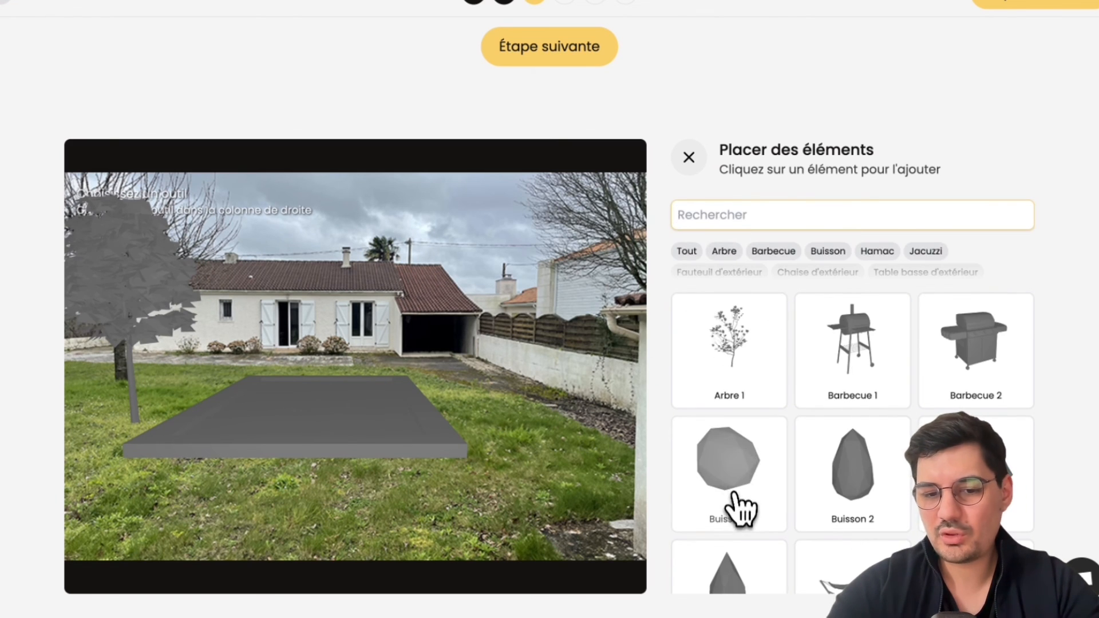
left_click(751, 503)
left_click_drag(386, 397, 91, 359)
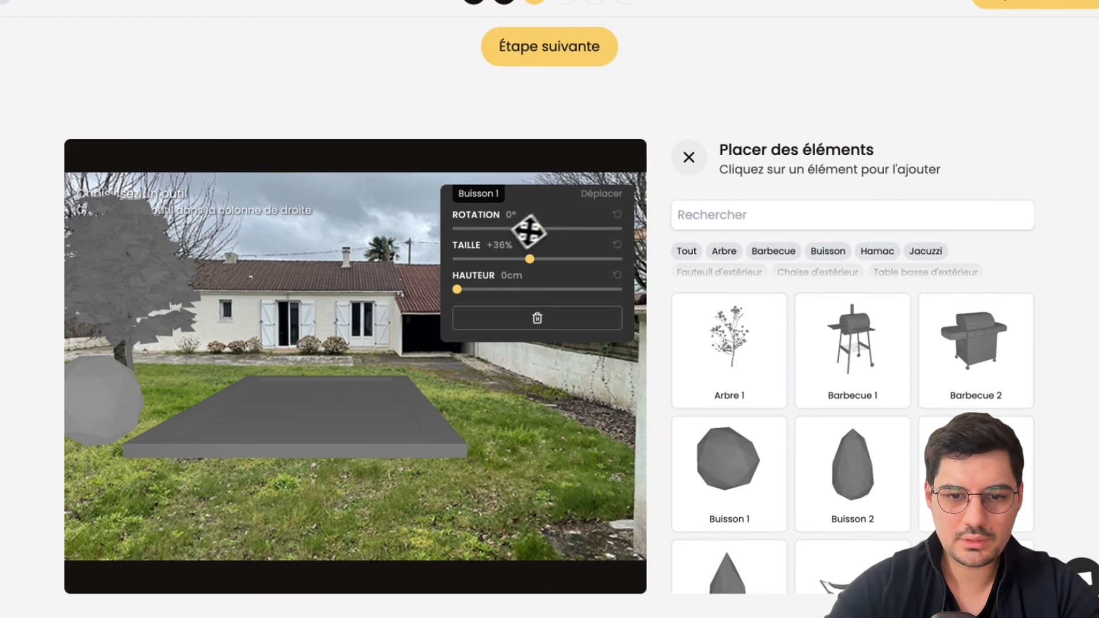
Set Buisson 1's size to 0%, finish placing elements and open the drawing of surfaces.
left_click_drag(530, 260, 506, 293)
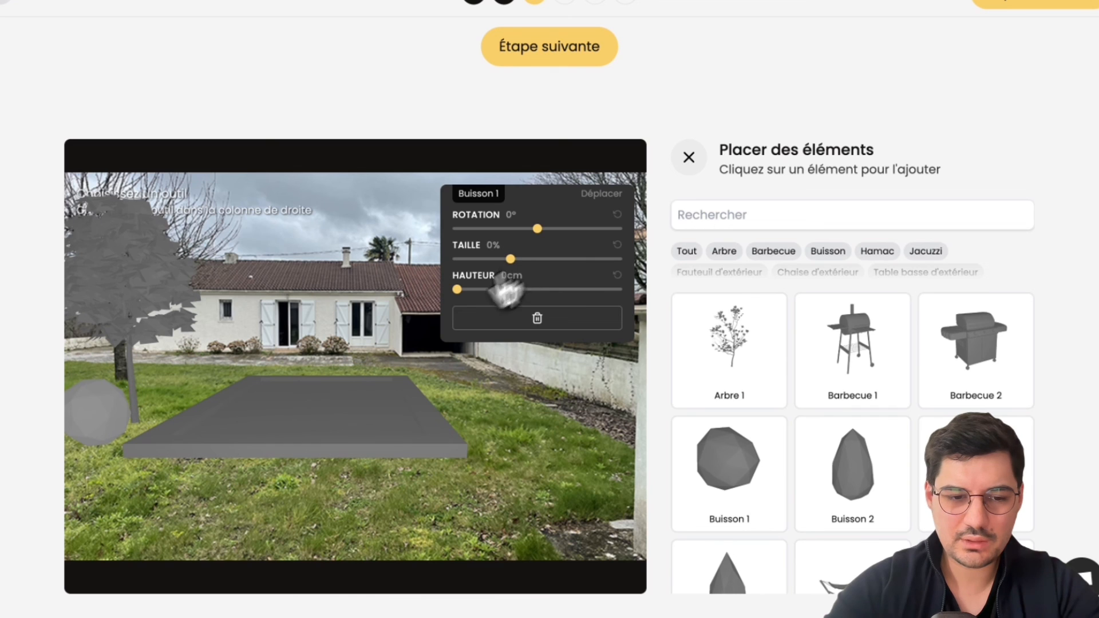
left_click(148, 458)
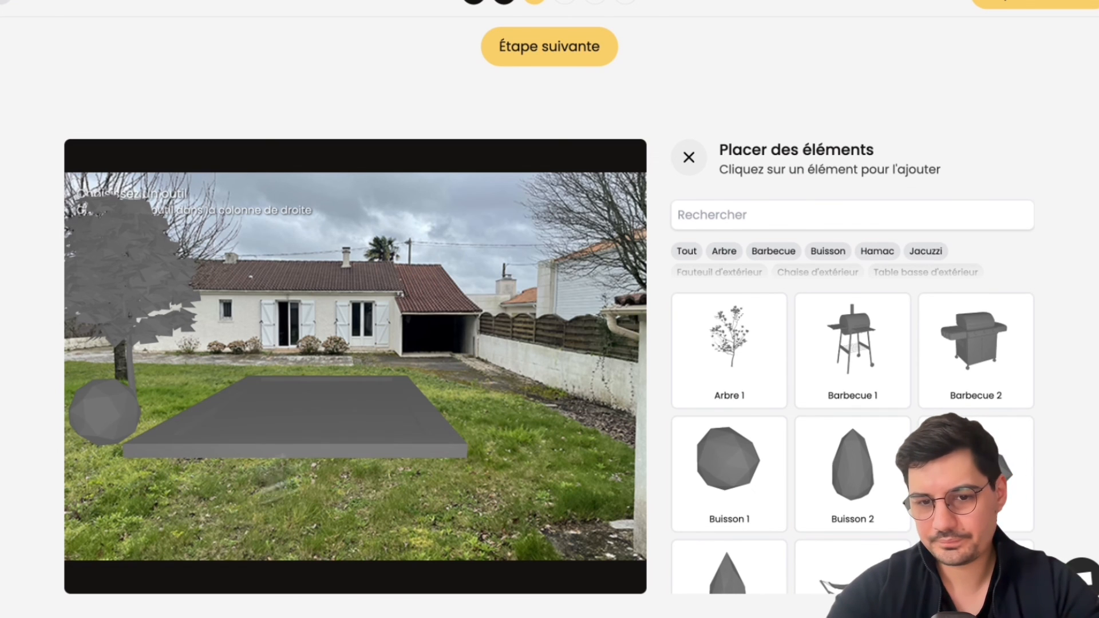
left_click(688, 166)
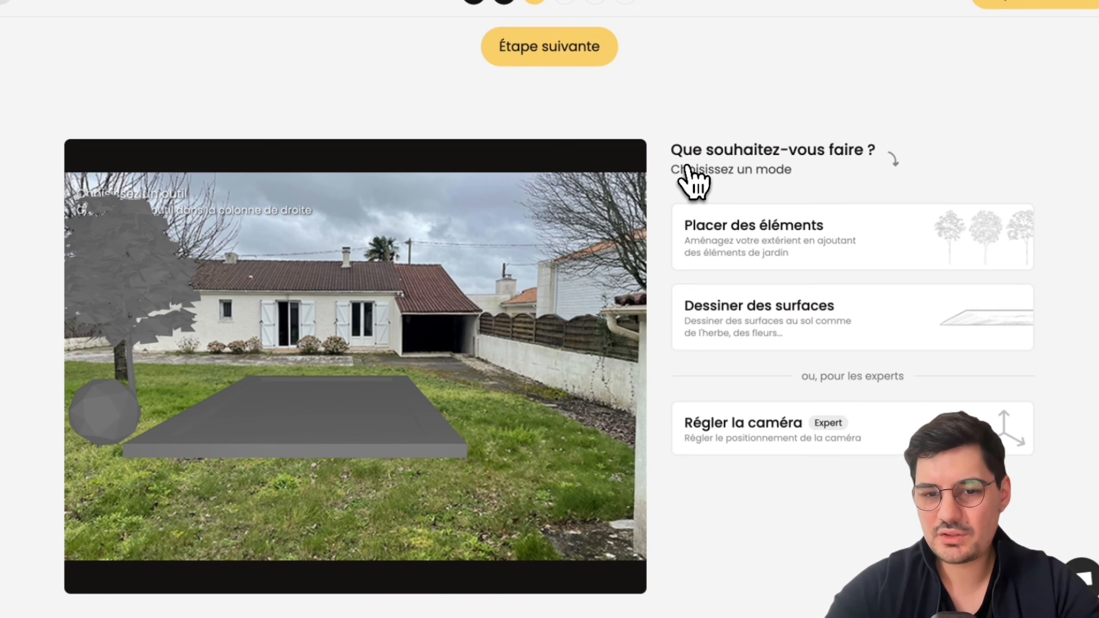
left_click(755, 349)
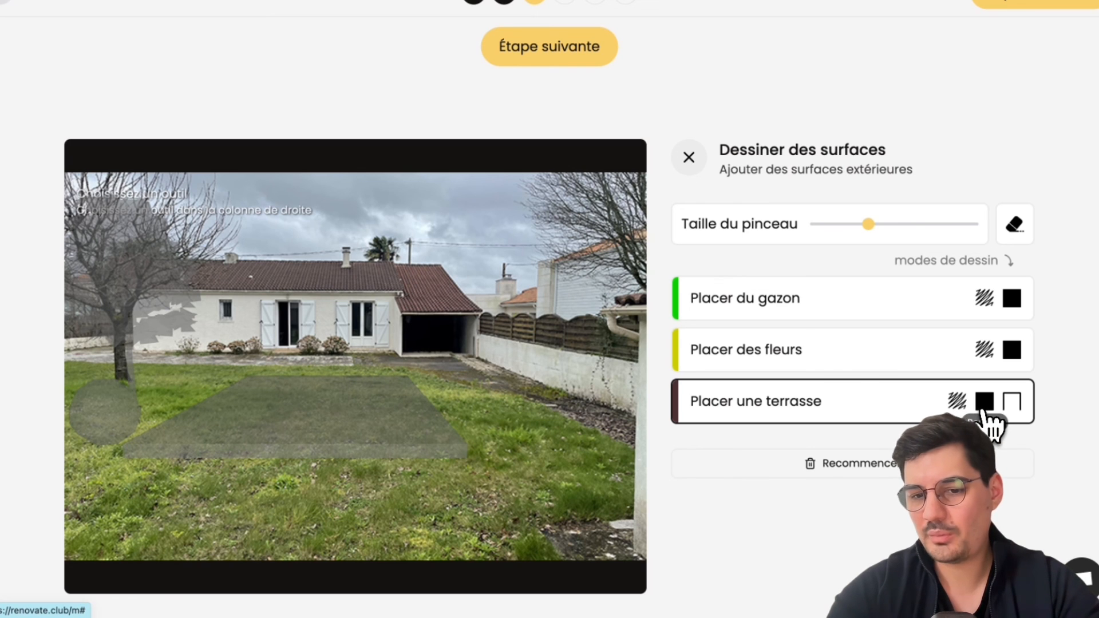
left_click(958, 401)
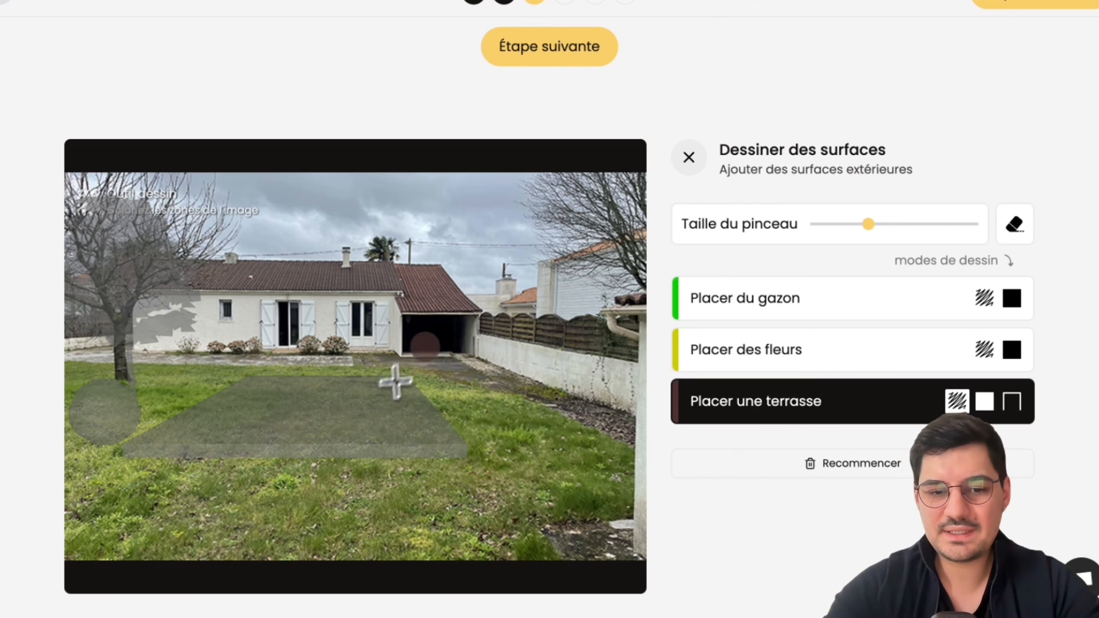
mouse_move(421, 361)
left_mouse_down()
mouse_move(493, 370)
mouse_move(547, 396)
mouse_move(504, 381)
mouse_move(498, 343)
mouse_move(504, 366)
mouse_move(447, 355)
mouse_move(412, 378)
mouse_move(432, 341)
left_mouse_up()
left_click(1015, 226)
Fill a terrace area covering the pool and extending to the house front and the boundary wall at the garden's right.
left_click(985, 401)
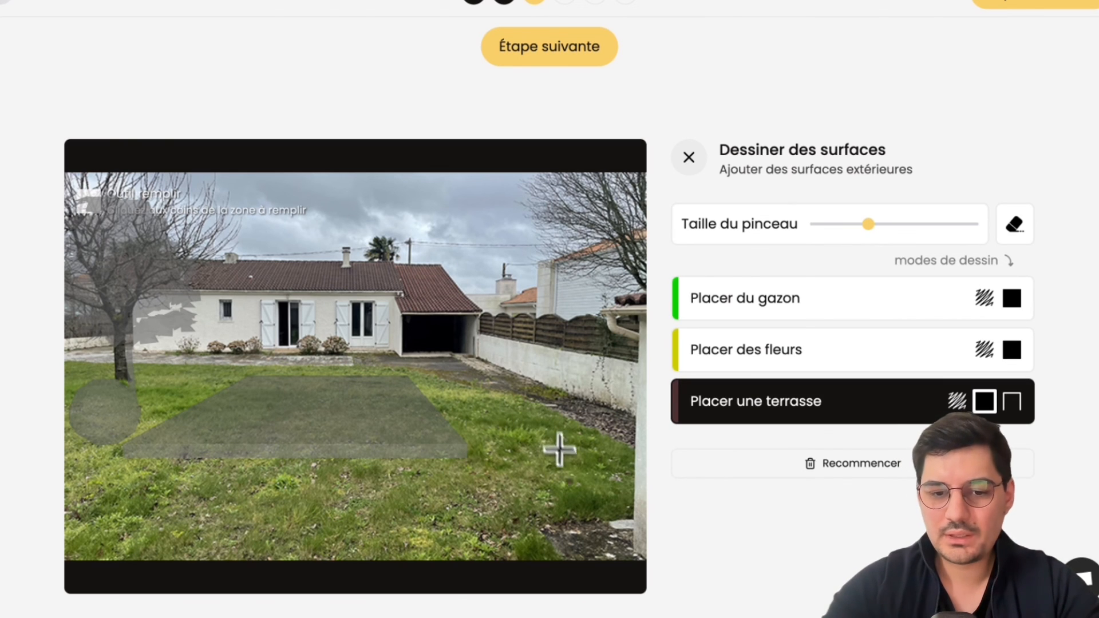
left_click(122, 448)
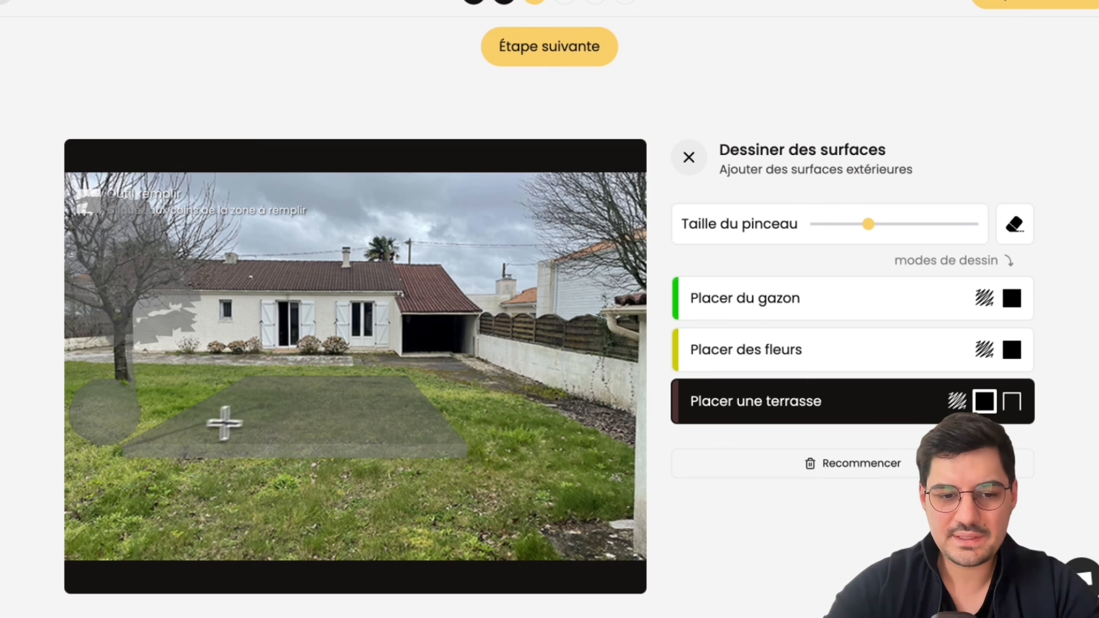
left_click(279, 351)
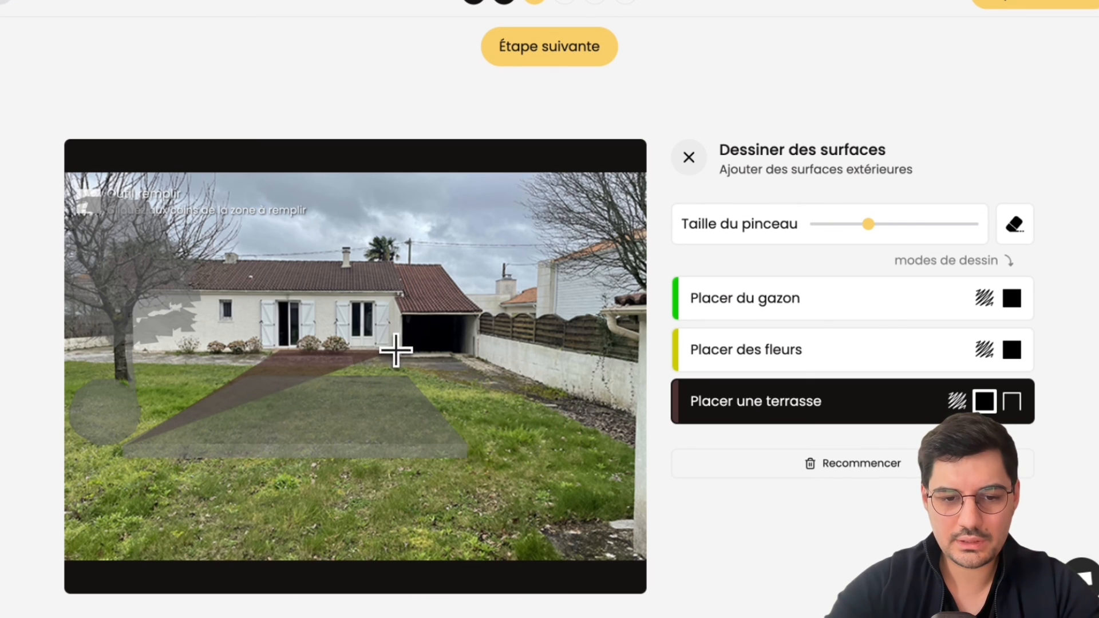
left_click(478, 356)
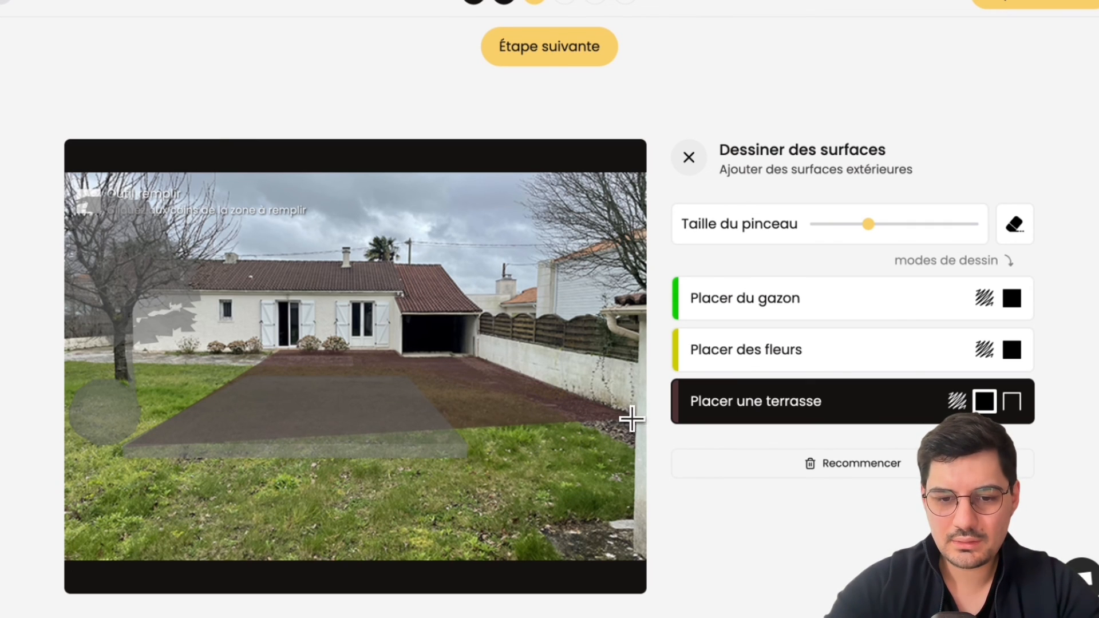
left_click(633, 461)
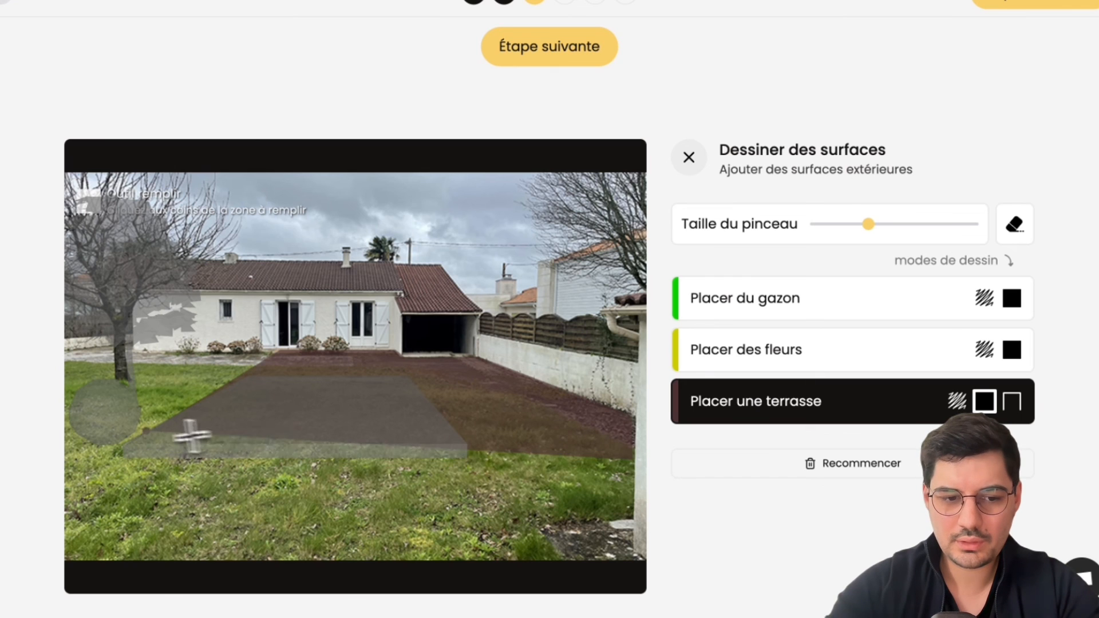
left_click(123, 458)
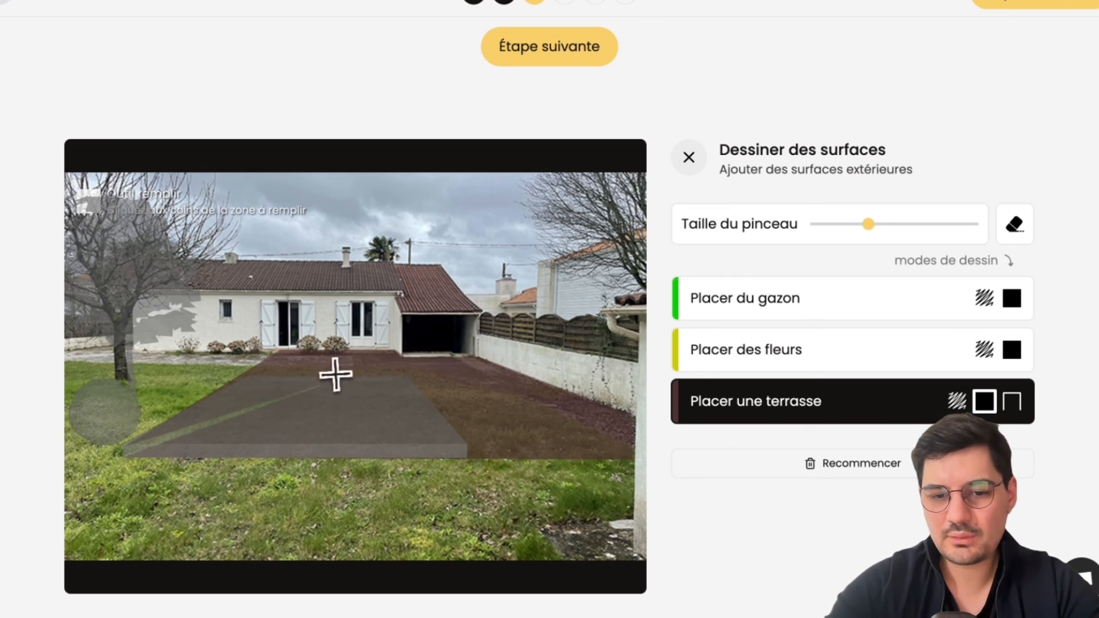
left_click(738, 404)
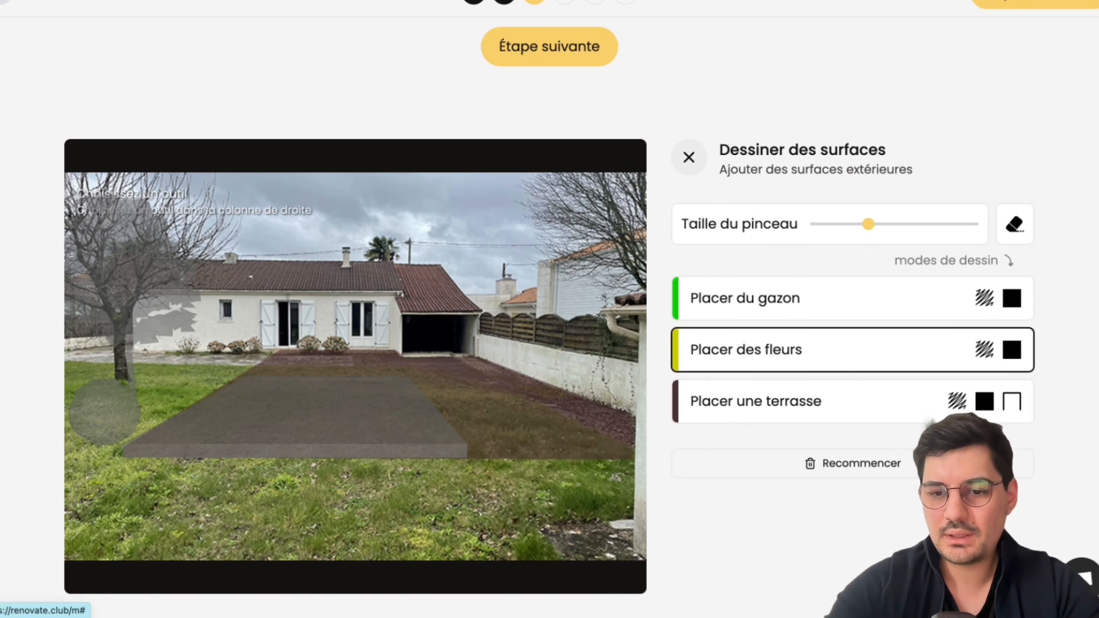
Paint flower areas with an enlarged brush in the two front corners of the lawn.
left_click(983, 350)
left_click_drag(869, 224, 922, 224)
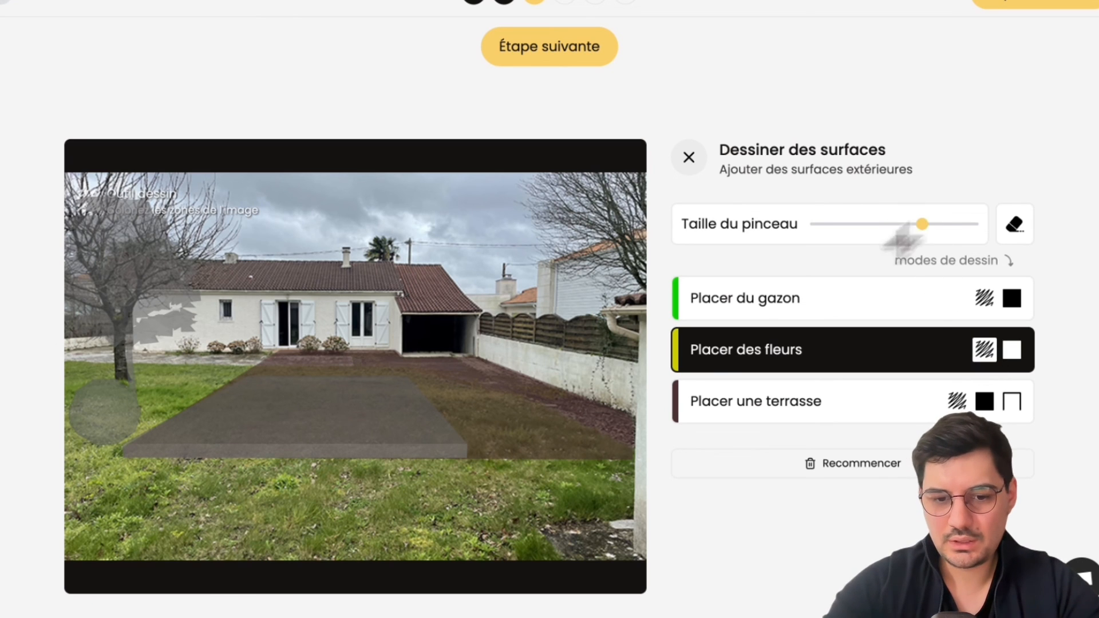
mouse_move(537, 524)
left_mouse_down()
mouse_move(591, 521)
mouse_move(572, 550)
mouse_move(582, 518)
left_mouse_up()
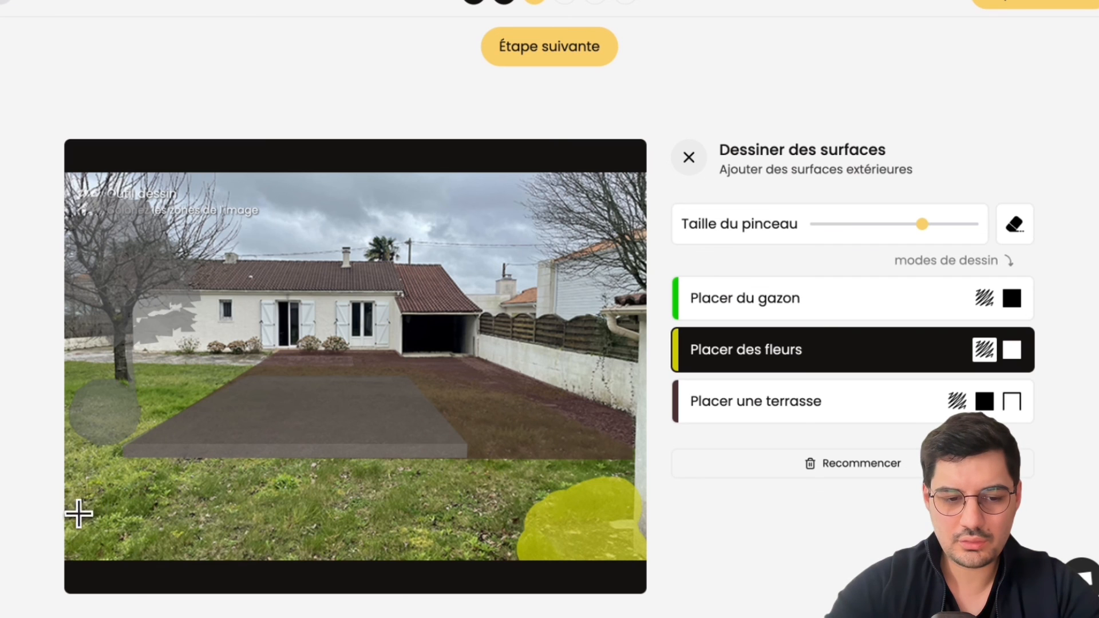
mouse_move(78, 515)
left_mouse_down()
mouse_move(101, 541)
mouse_move(88, 518)
mouse_move(160, 538)
mouse_move(125, 535)
mouse_move(198, 575)
left_mouse_up()
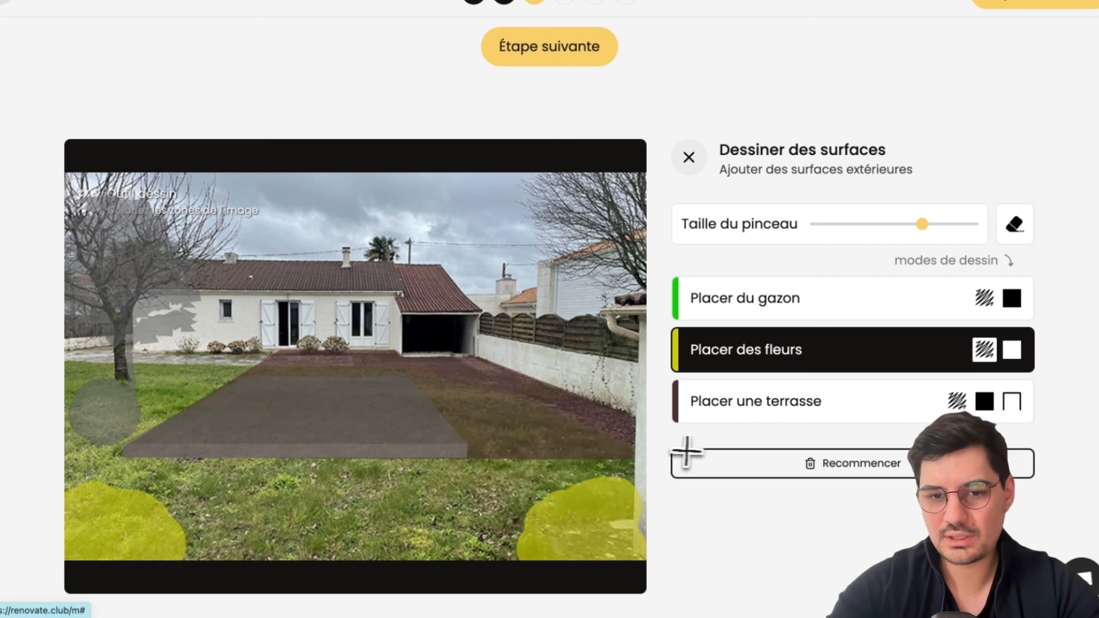
Search the garden elements for "parasol" and place Parasol 1 on the terrace to the right of the pool.
left_click(688, 157)
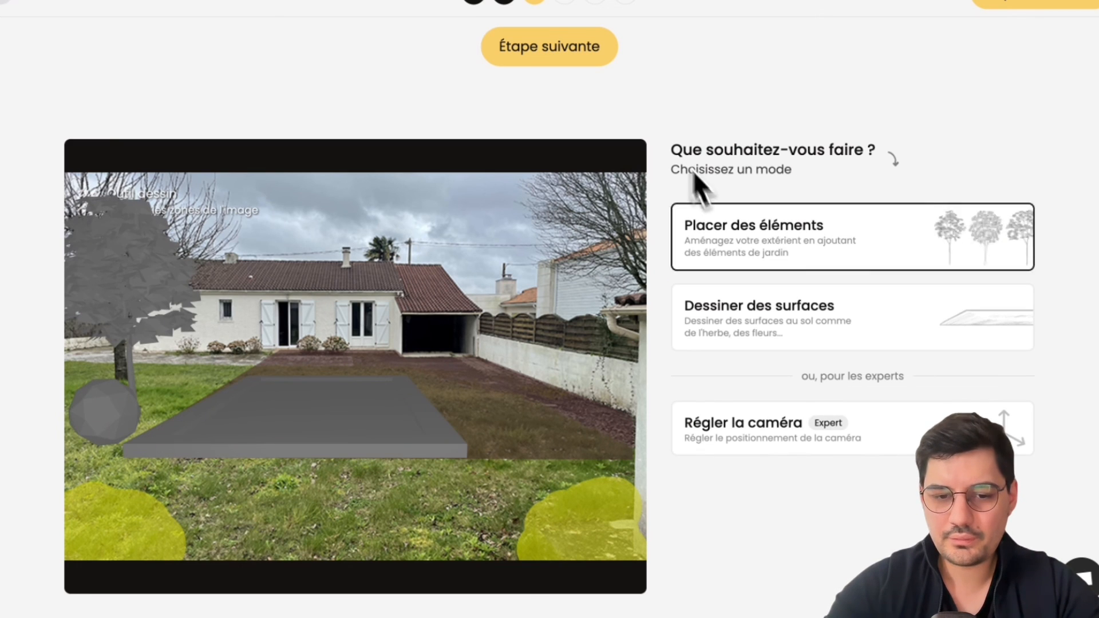
left_click(788, 246)
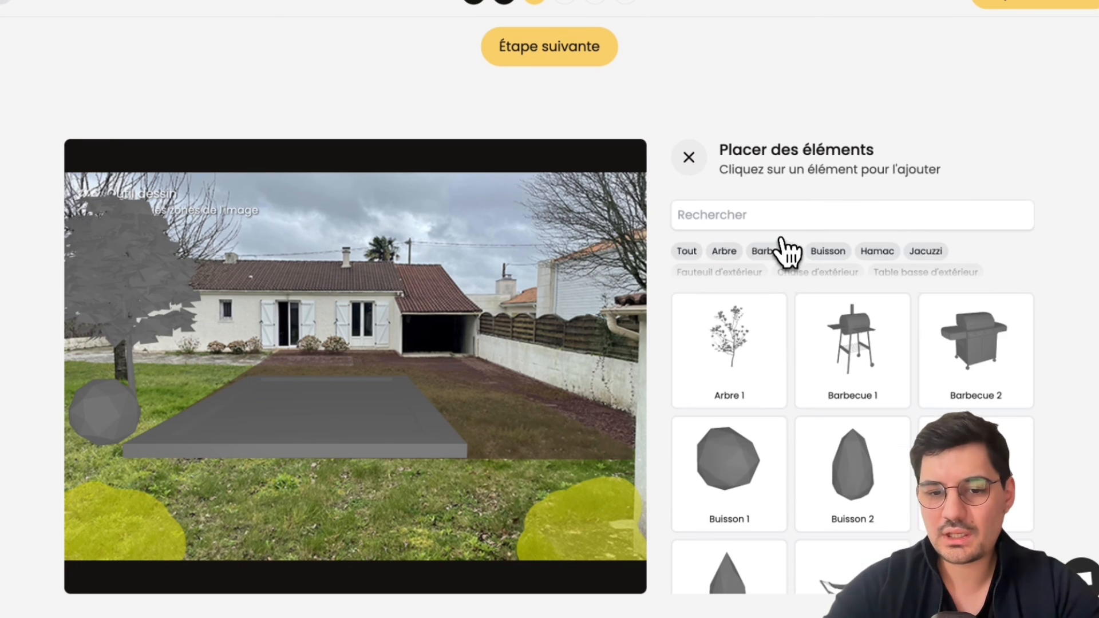
left_click(792, 213)
type("parasol")
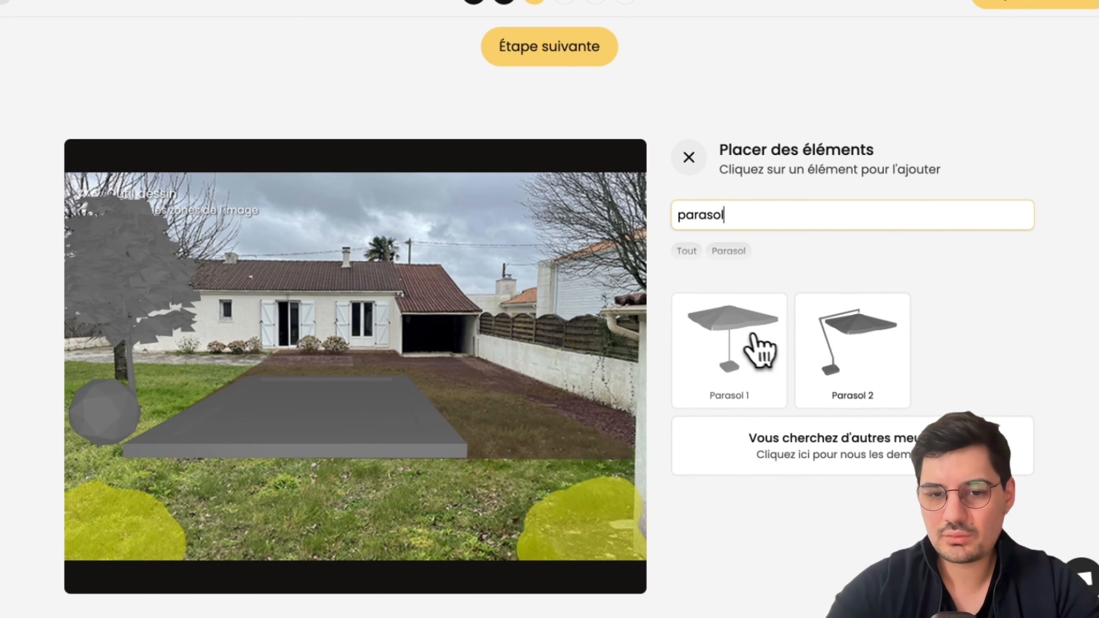
left_click(744, 344)
left_click_drag(360, 482, 511, 376)
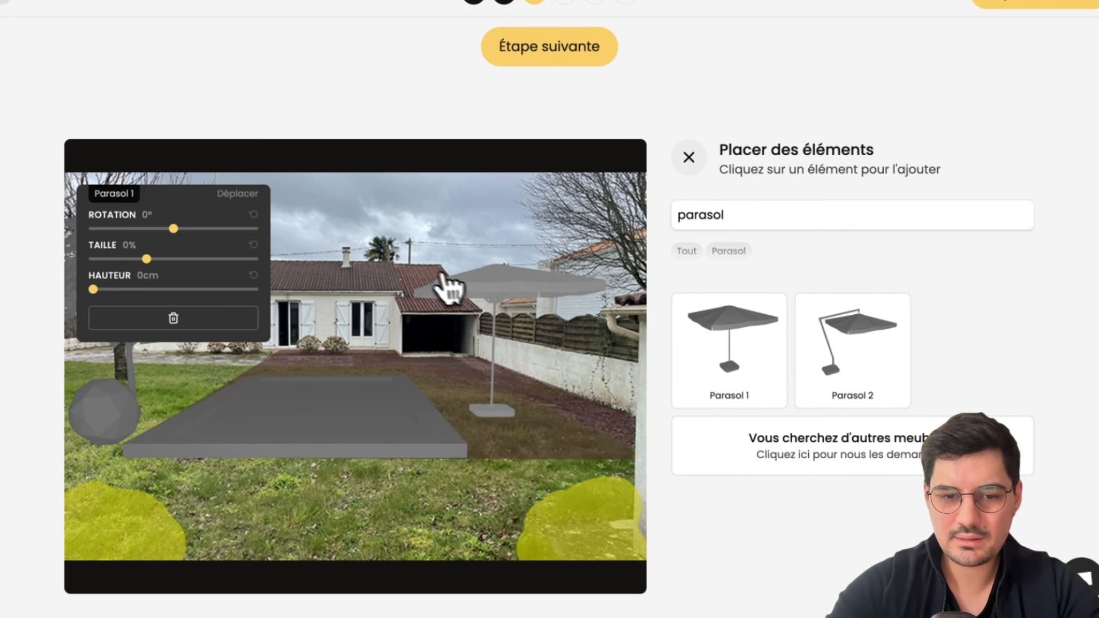
left_click_drag(449, 287, 469, 231)
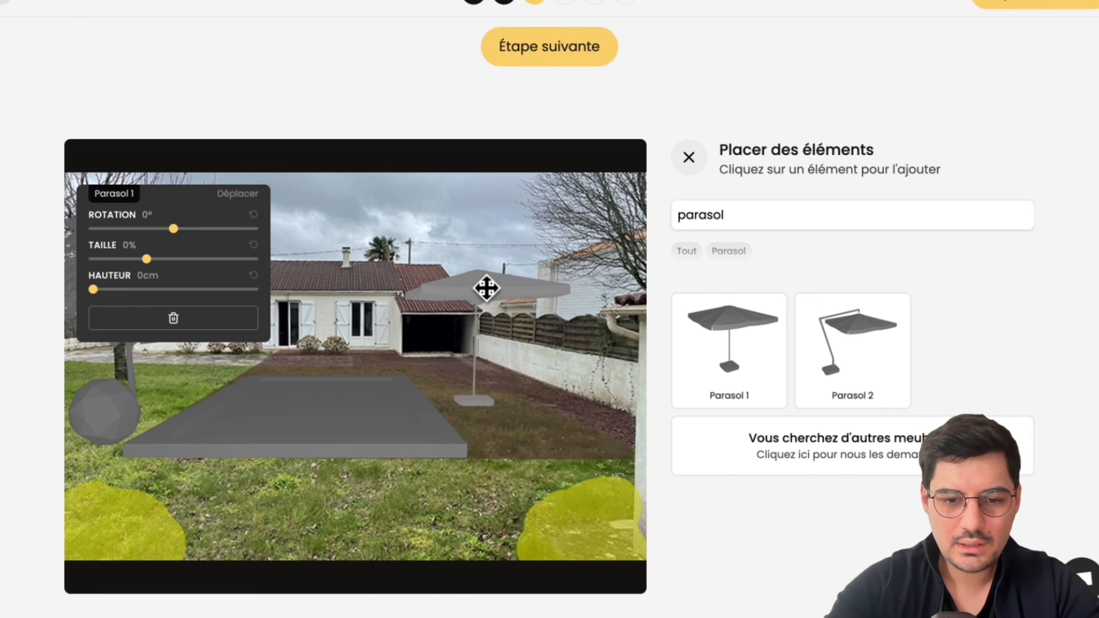
left_click_drag(486, 287, 503, 273)
left_click_drag(148, 261, 144, 261)
left_click(317, 229)
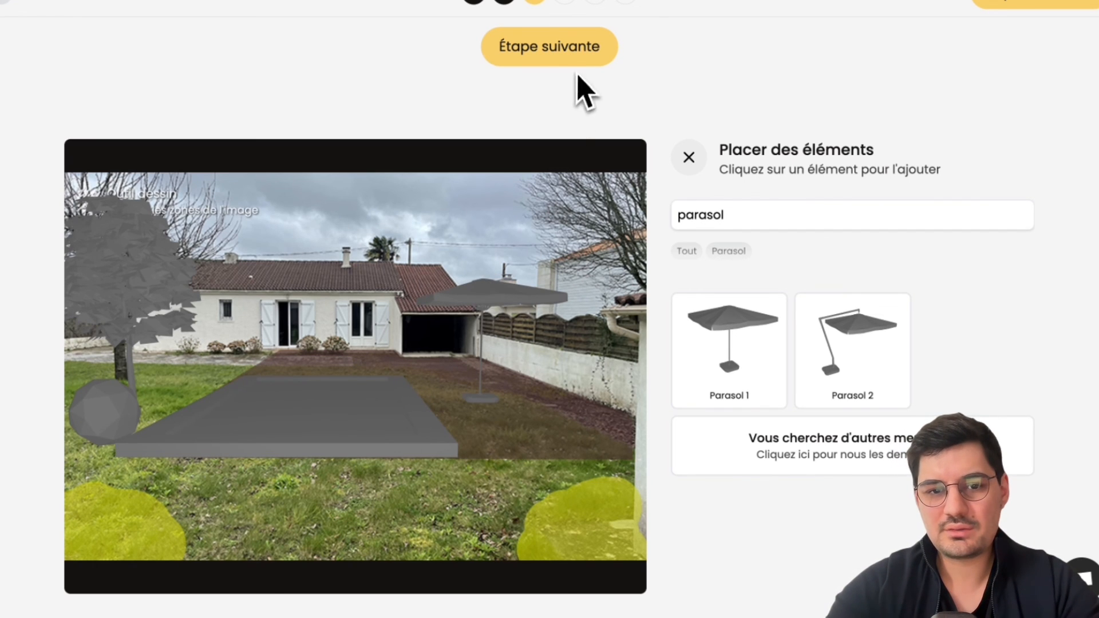
Finish the garden layout and generate 4 images of the exterior.
left_click(553, 54)
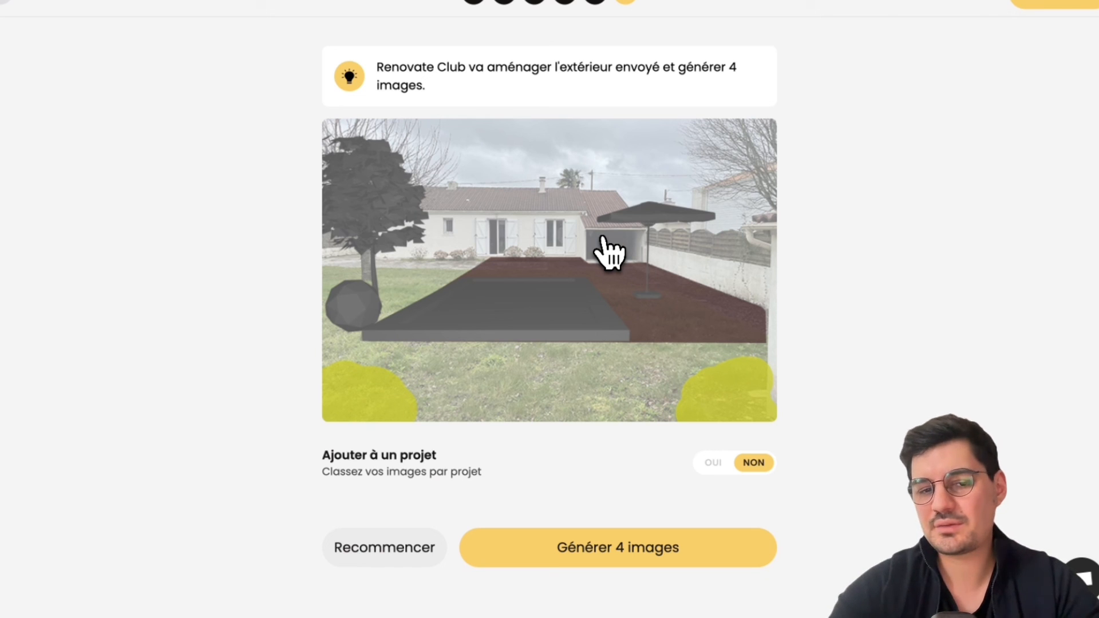
left_click(588, 556)
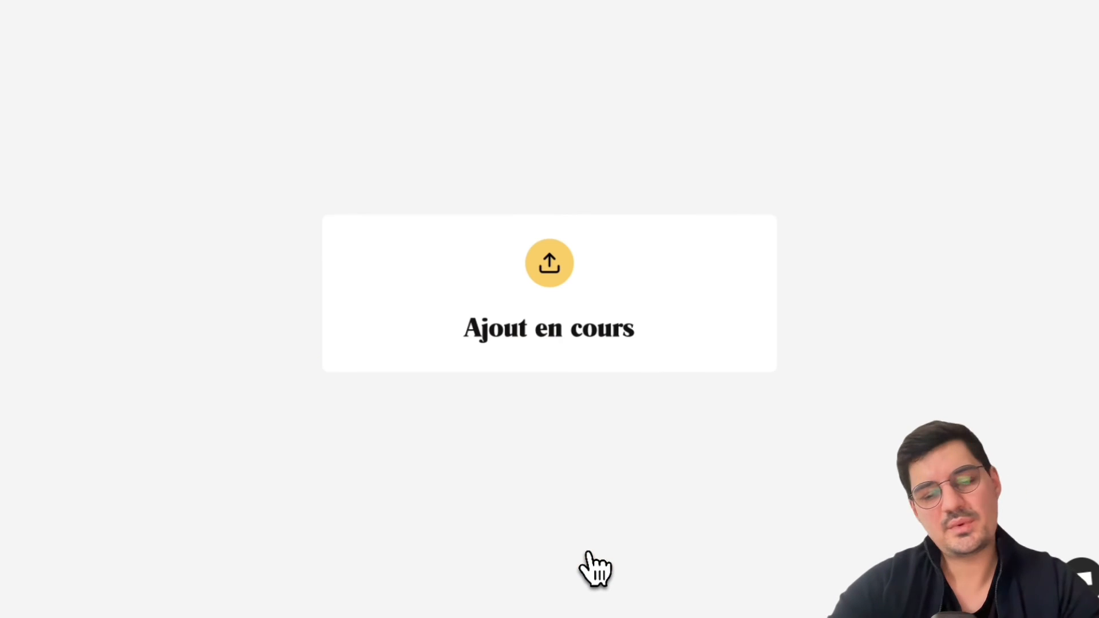